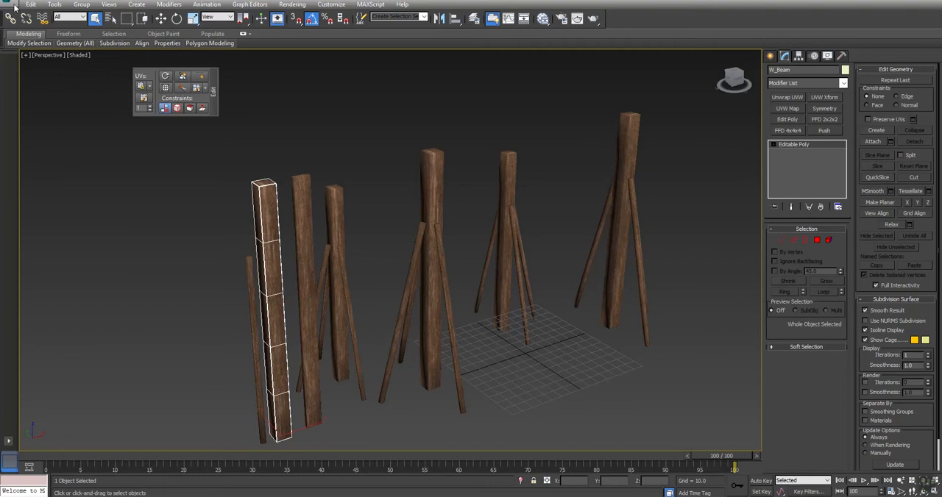
Open the recent scene Post_01.max without saving the changes to the current scene.
left_click(17, 7)
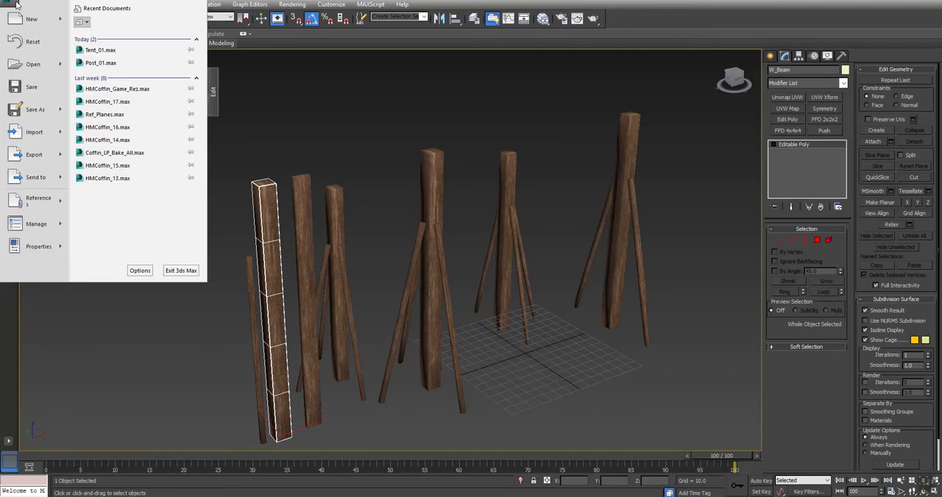
left_click(110, 64)
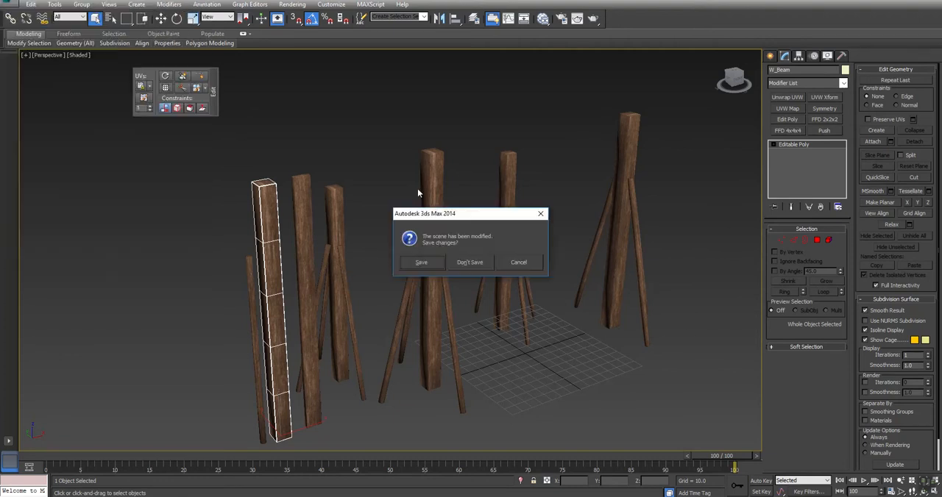
left_click(469, 262)
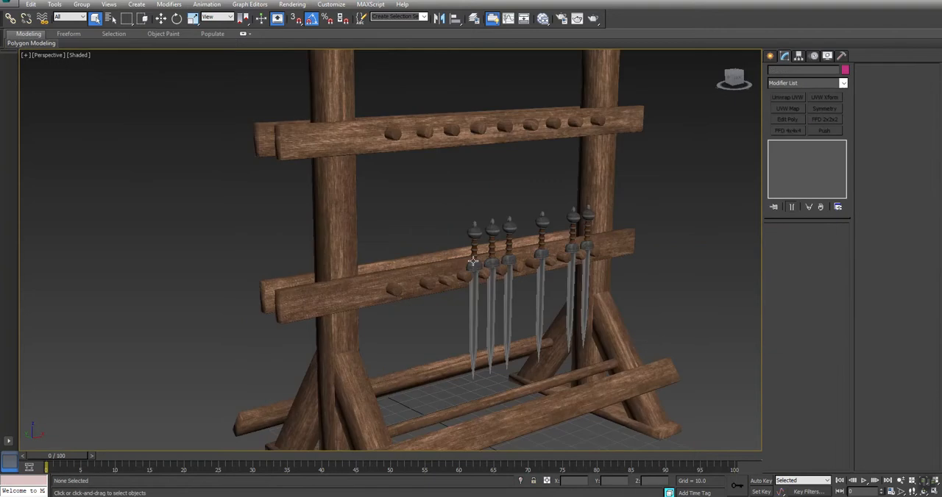
Examine the weapon rack model and the loose wooden pieces standing beside it.
left_click(385, 130)
scroll(439, 188, "down", 4)
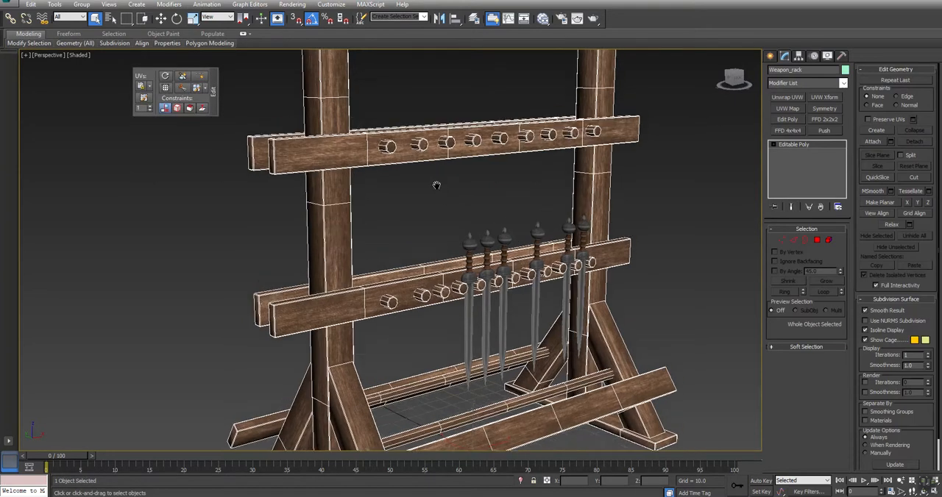
scroll(439, 185, "down", 4)
left_click(287, 231)
middle_click_drag(317, 220, 365, 236)
right_click(363, 231)
left_click(384, 197)
left_click(320, 164)
middle_click_drag(376, 202, 373, 223, "alt")
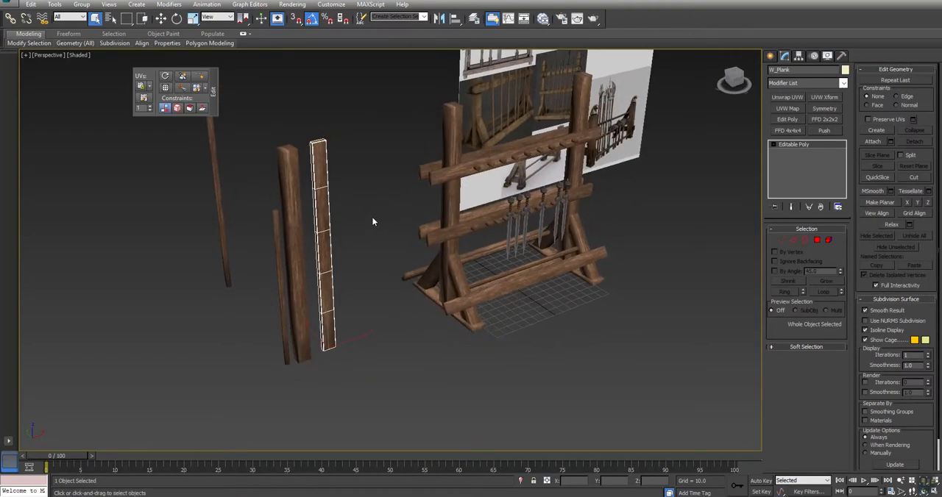
Select the three loose wooden pieces next to the rack: the beam, the plank and the thin pole.
key("ctrl+d")
left_click(290, 211)
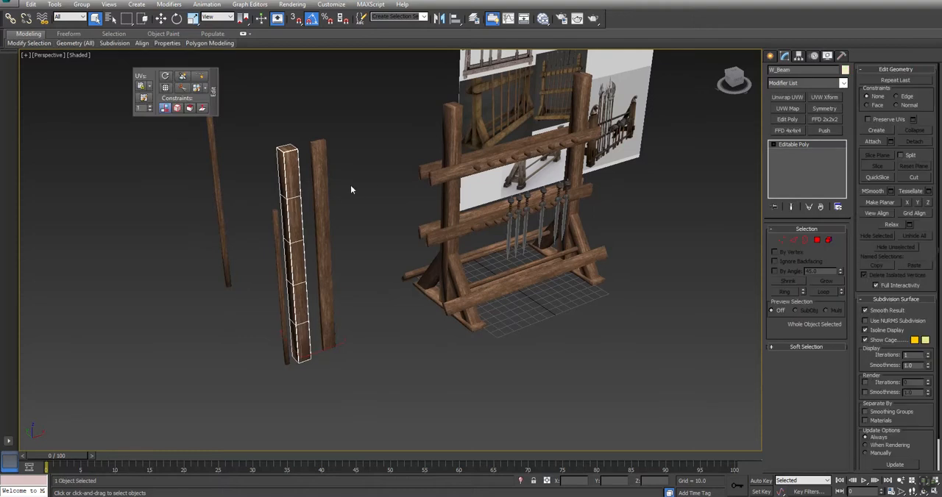
left_click_drag(256, 252, 260, 248)
Inspect the bitmap textures in the Slate Material Editor by enlarging the Map #3 and Map #1 node previews.
key("m")
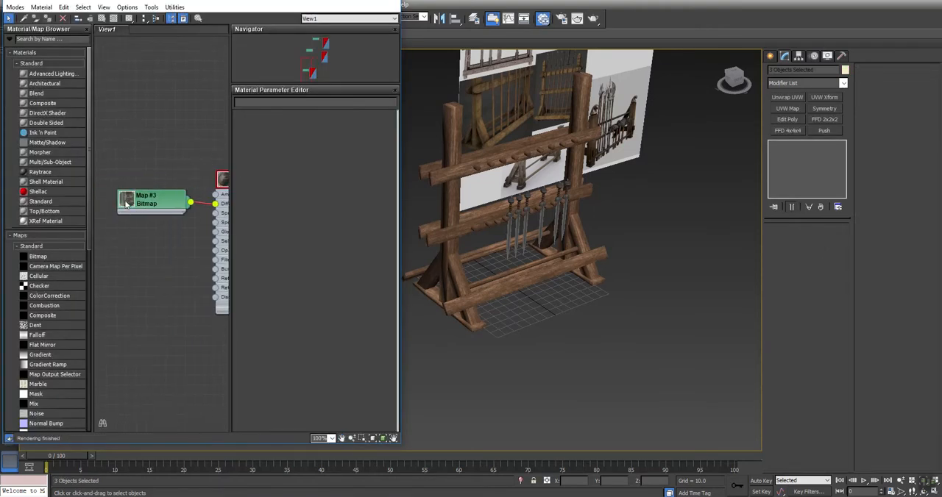
double_click(126, 204)
left_click_drag(152, 210, 136, 217)
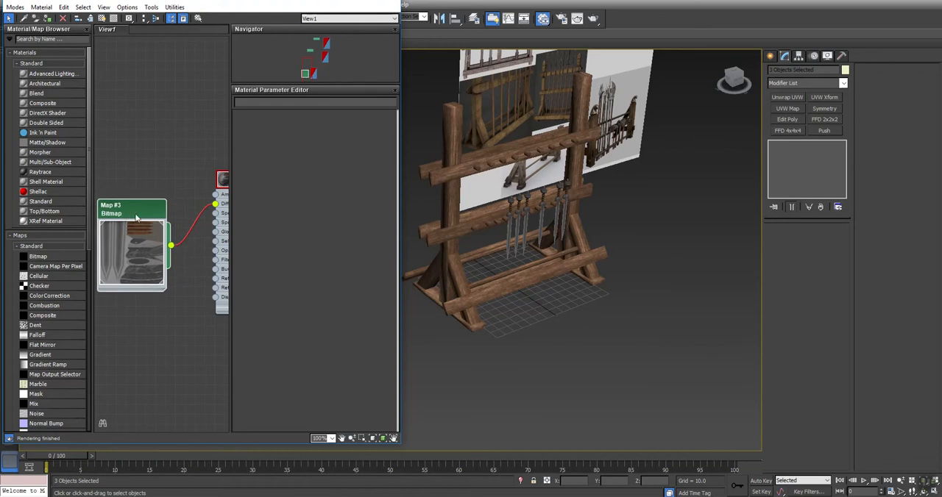
left_click(322, 45)
middle_click_drag(139, 275, 202, 273)
double_click(127, 190)
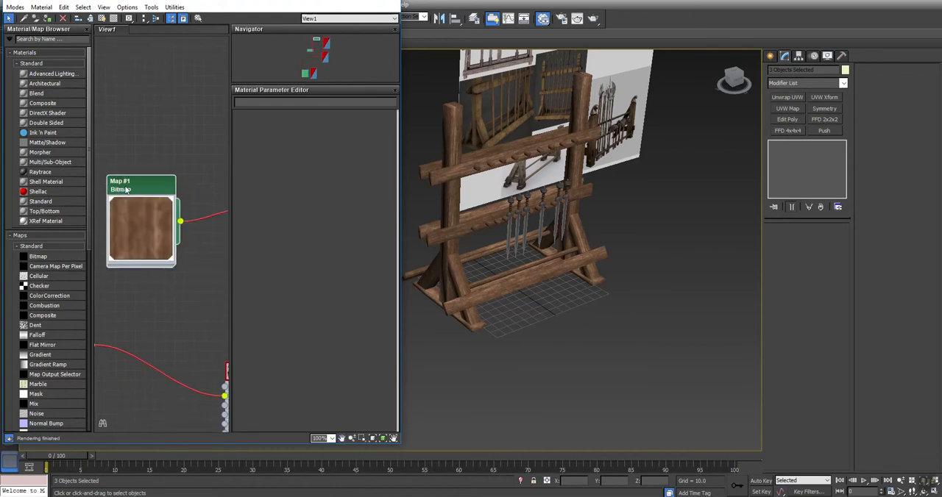
middle_click_drag(565, 210, 675, 205)
middle_click_drag(437, 183, 504, 191)
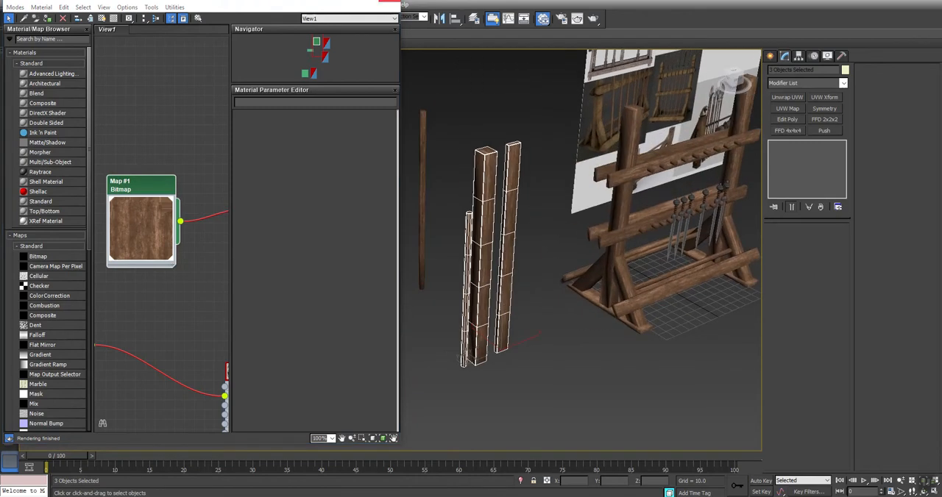
left_click(389, 1)
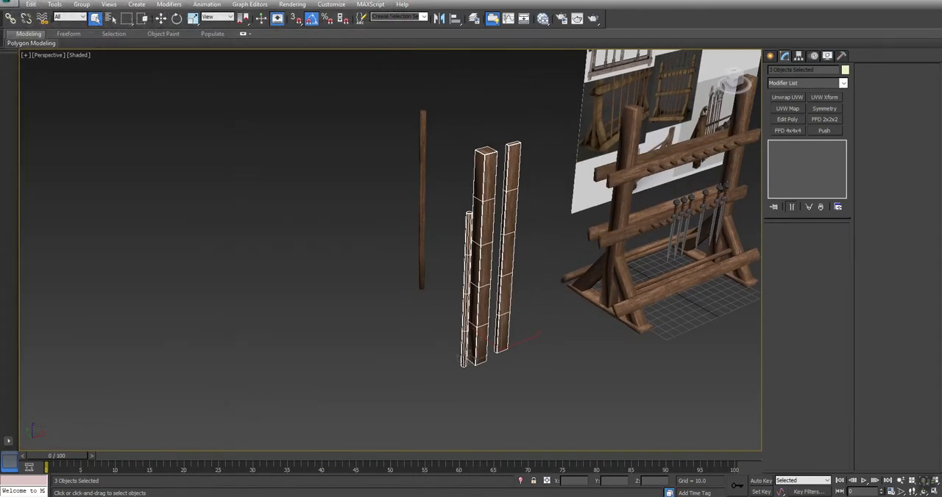
Save only the selected wooden pieces as a new scene named Vendor_01 in the Post folder.
left_click(10, 5)
mouse_move(57, 107)
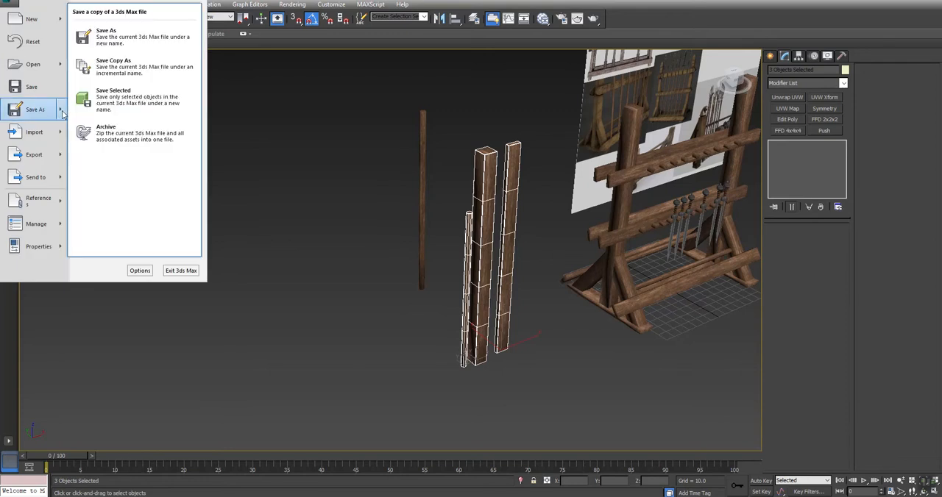
left_click(102, 104)
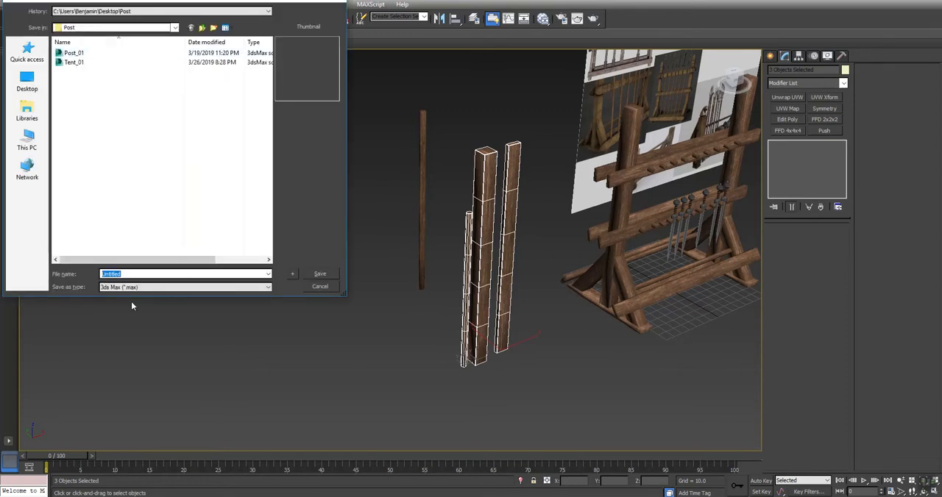
type("Vendor_01")
key("Return")
Open the Vendor_01 scene without saving the changes to the current one.
key("ctrl+o")
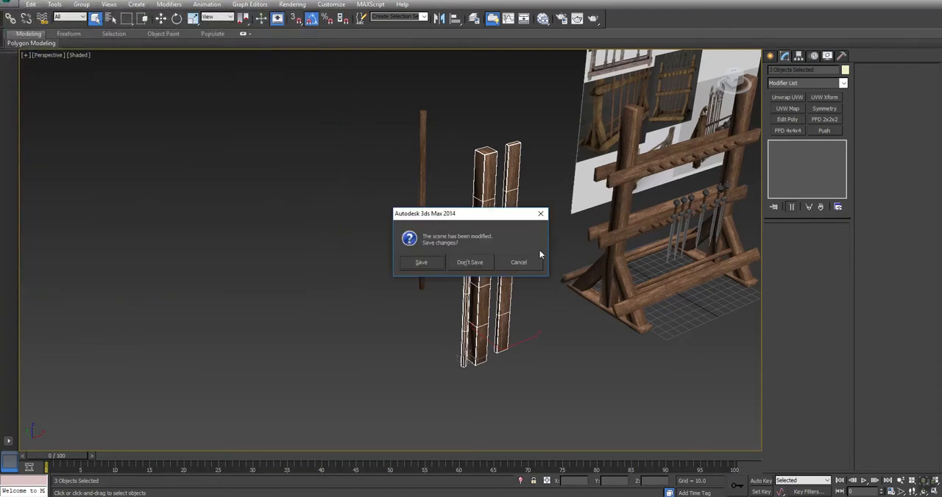
left_click(475, 263)
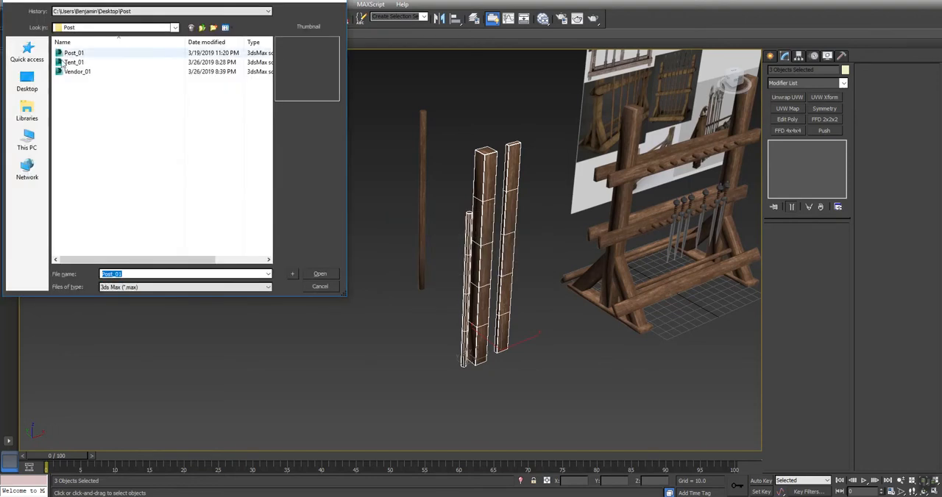
left_click(71, 72)
left_click(321, 275)
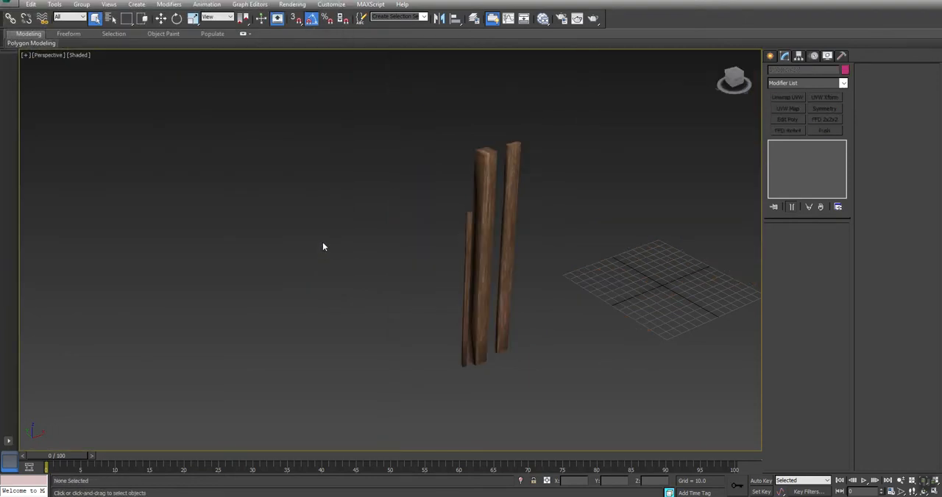
Make a copy of the thick beam and place it at X 100.
left_click(478, 179)
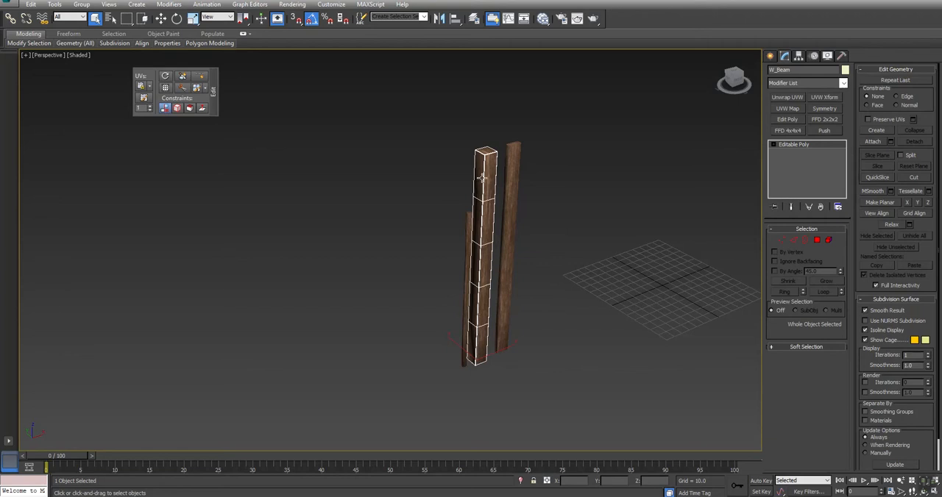
middle_click_drag(490, 315, 195, 330)
key("w")
left_click_drag(233, 362, 511, 293, "shift")
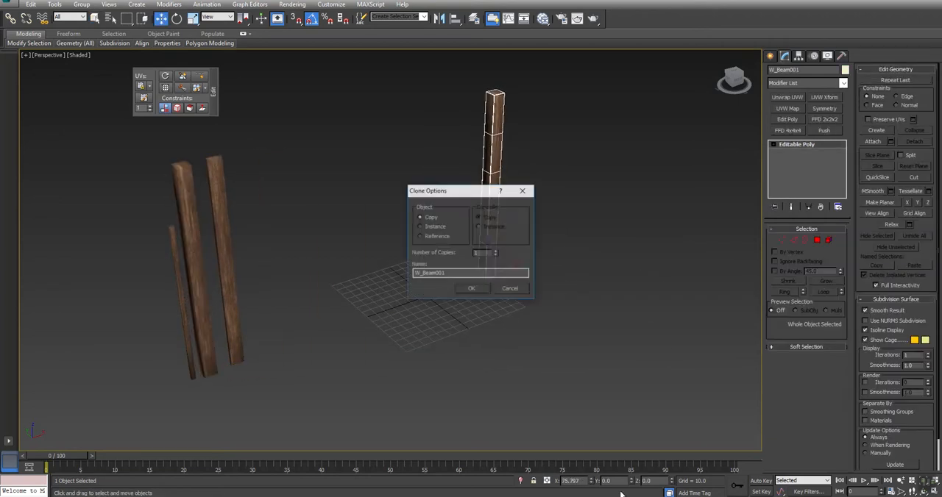
left_click(471, 289)
double_click(582, 481)
type("100")
key("Return")
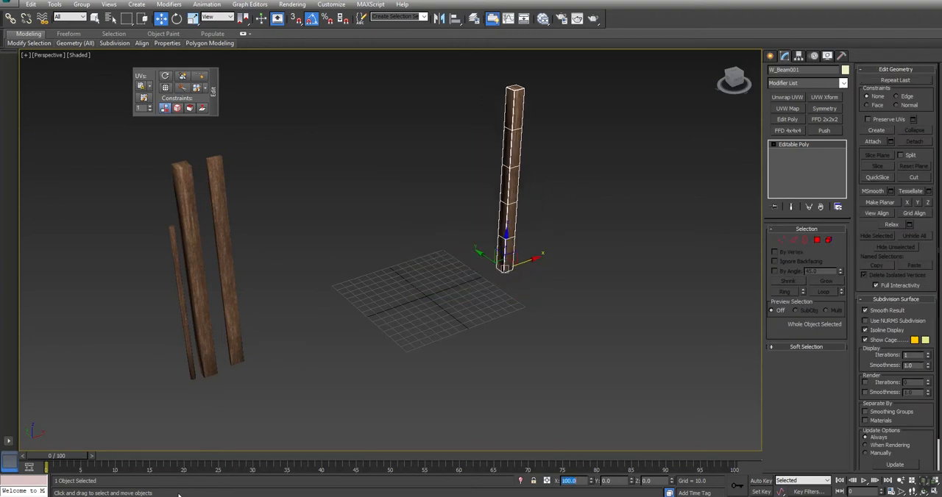
Clone the placed beam as an independent copy and set its X position to -100.
middle_click_drag(513, 370, 402, 396)
key("ctrl+v")
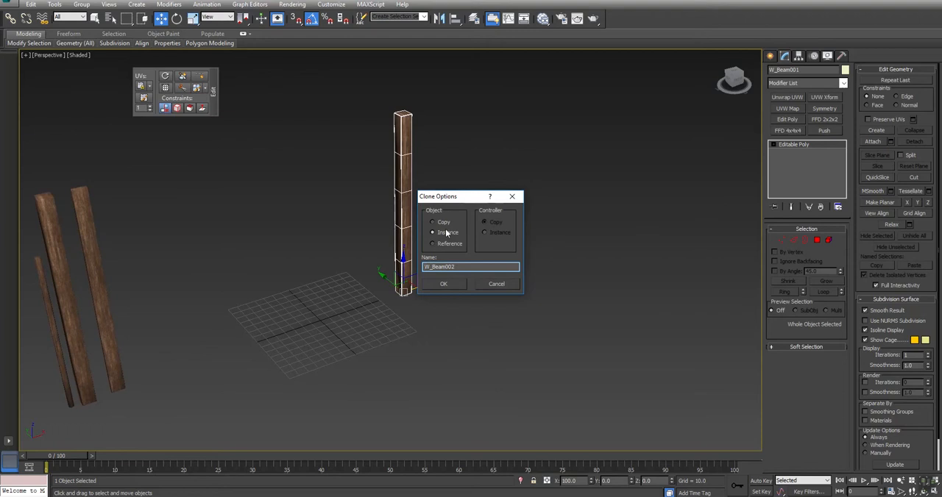
left_click(441, 223)
left_click(443, 284)
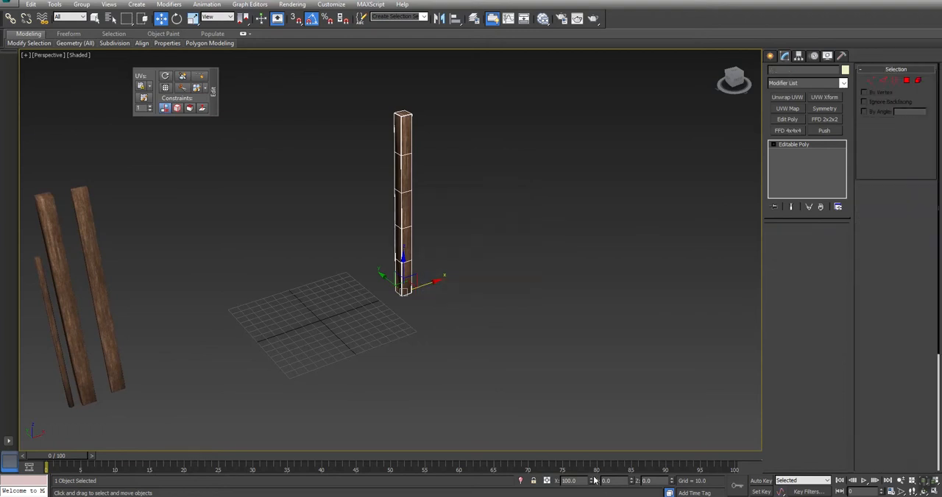
type("-10")
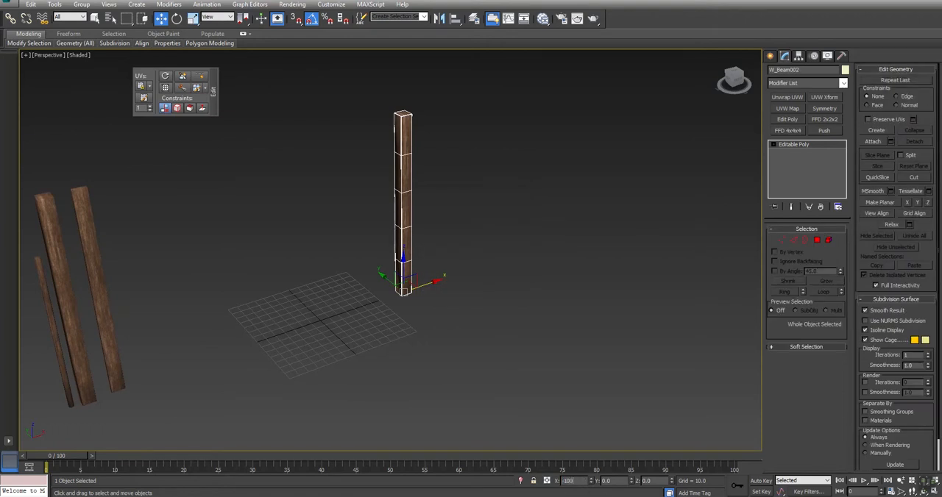
type("0")
key("Return")
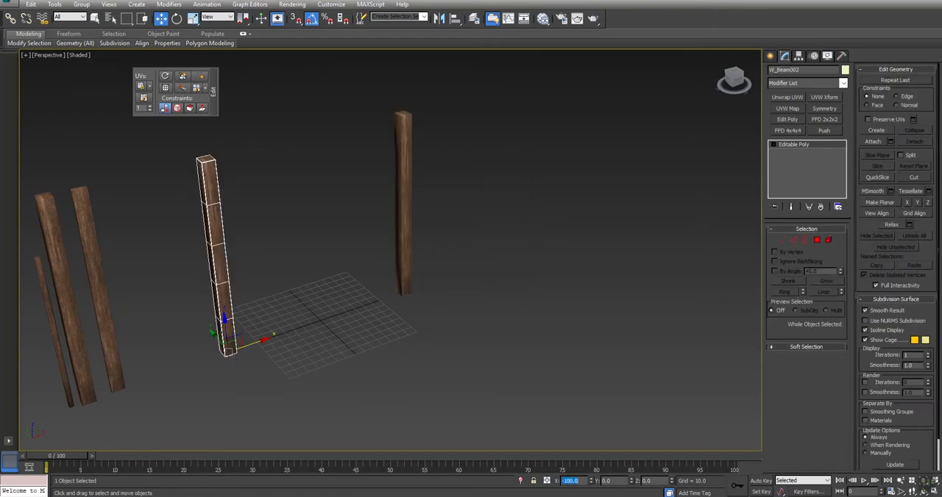
left_click(781, 240)
left_click(215, 157)
middle_click_drag(302, 229, 350, 248, "alt")
right_click(350, 249)
left_click(334, 239)
Scale both placed posts from their own pivot points, squashing them to 132% in height and 75% in X and Y.
mouse_move(364, 280)
middle_mouse_down("alt")
mouse_move(370, 286)
mouse_move(353, 271)
mouse_move(366, 282)
middle_mouse_up("alt")
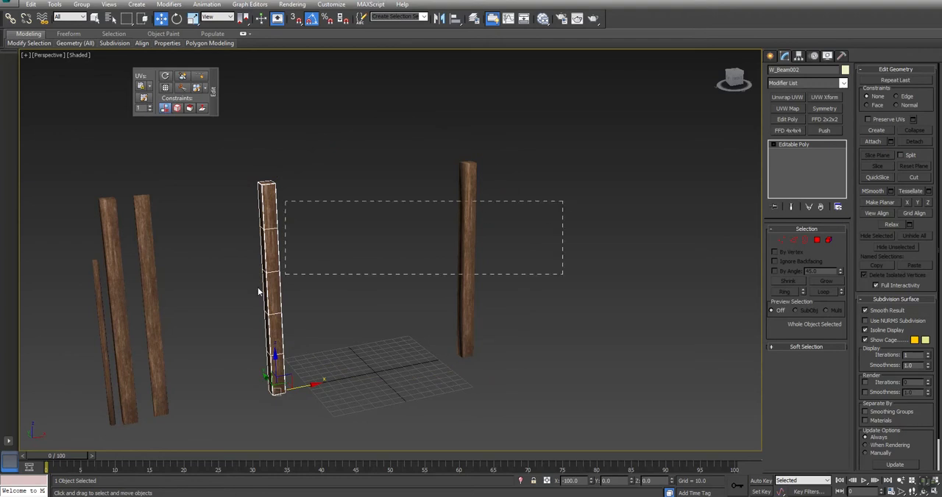
left_click_drag(228, 313, 227, 308)
left_click(194, 20)
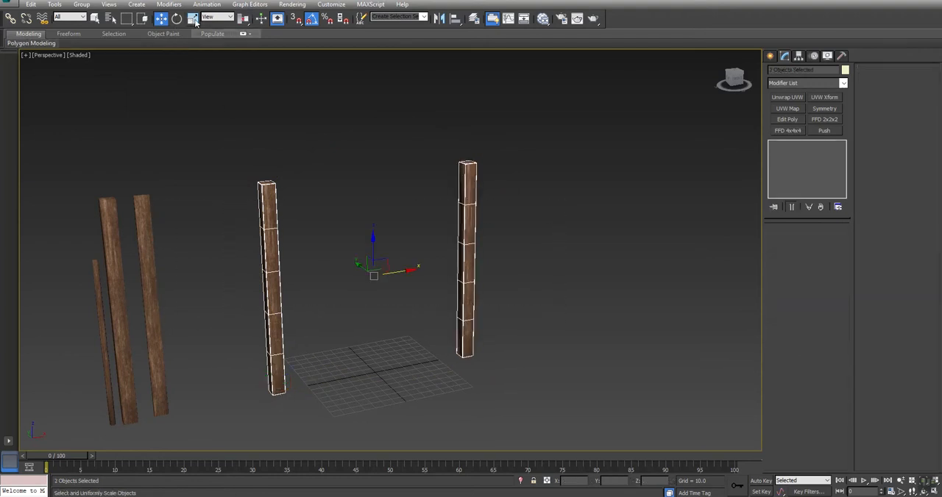
left_click_drag(243, 19, 244, 35)
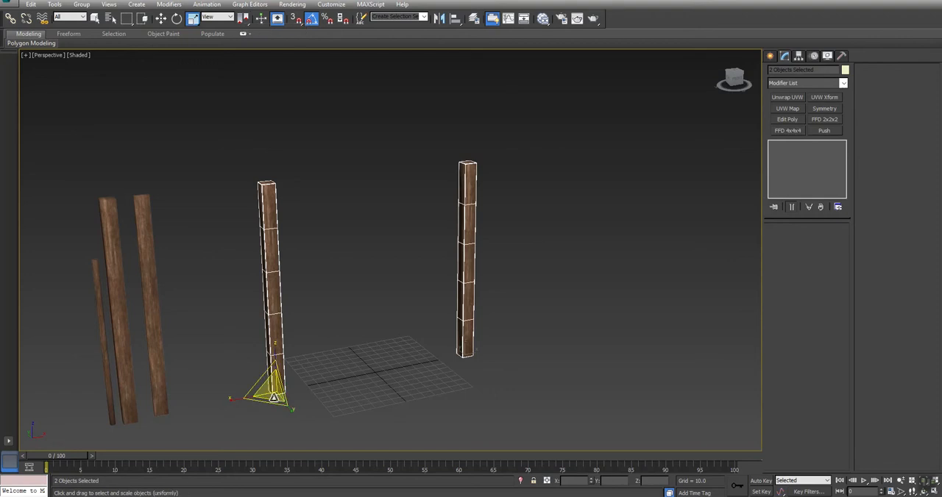
left_click_drag(191, 20, 193, 65)
left_click_drag(274, 350, 273, 343)
right_click(270, 344)
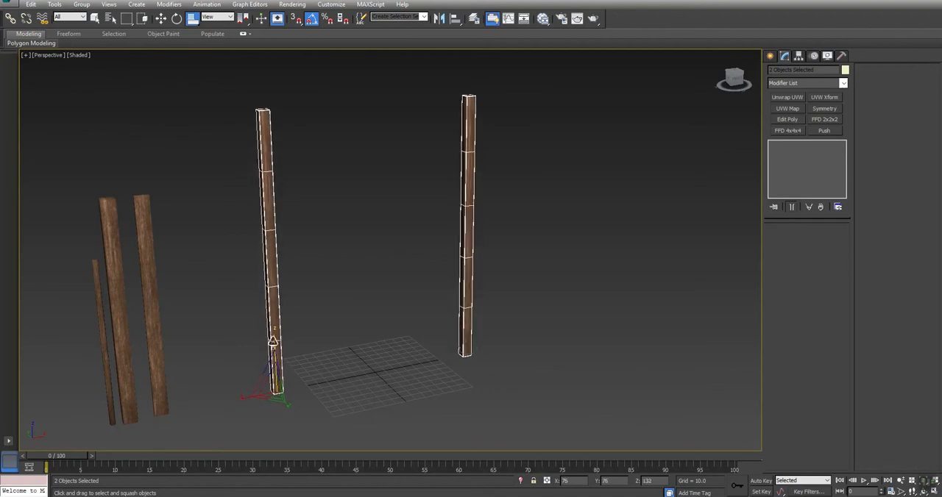
middle_click_drag(351, 302, 358, 326, "alt")
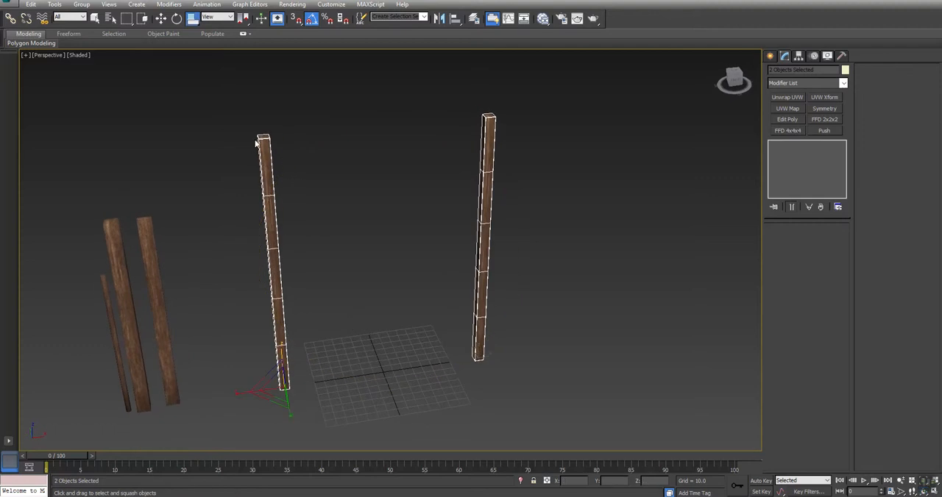
Copy the two tall posts in the Left view to form a second pair behind them.
middle_click_drag(206, 298, 368, 318)
key("w")
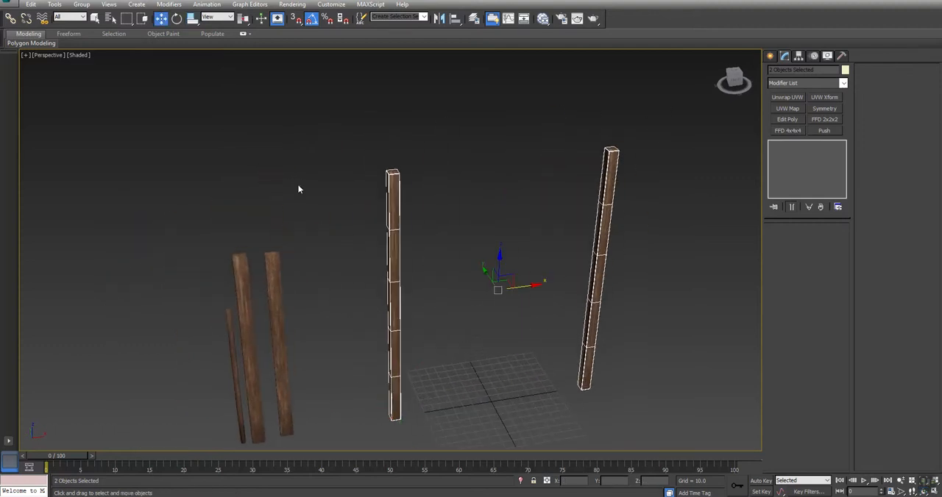
key("alt+w")
right_click(298, 328)
scroll(301, 327, "down", 7)
left_click_drag(316, 310, 266, 314, "shift")
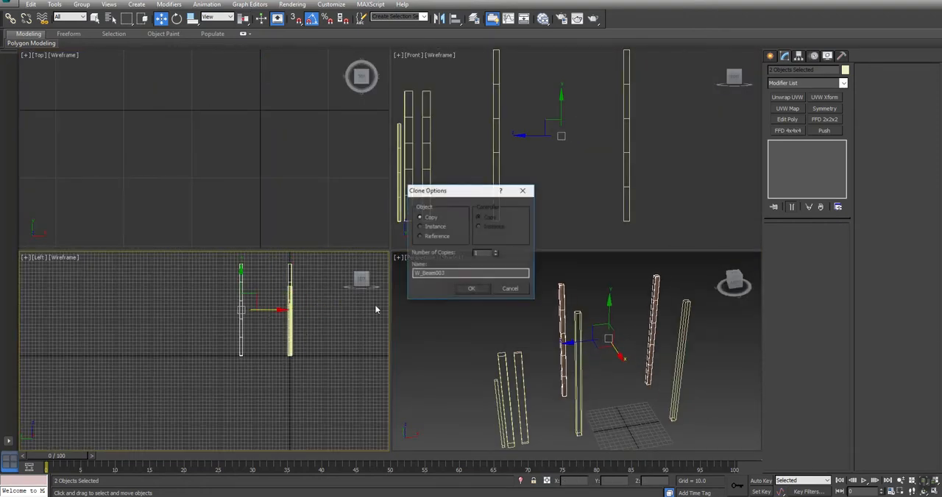
left_click(470, 289)
Scale down the height of the two copied rear posts from their base pivots, making them shorter than the front pair.
mouse_move(191, 22)
left_mouse_down()
mouse_move(192, 37)
mouse_move(192, 20)
left_mouse_up()
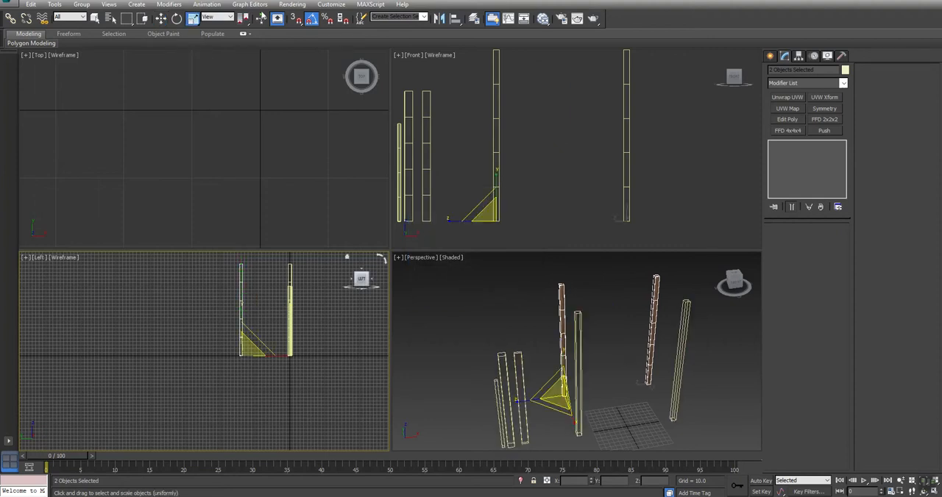
right_click(563, 357)
right_click(564, 366)
left_click(562, 359)
left_click_drag(563, 354, 559, 373)
middle_click_drag(632, 364, 583, 366)
key("alt+w")
mouse_move(410, 324)
middle_mouse_down("alt")
mouse_move(329, 300)
mouse_move(361, 314)
mouse_move(416, 309)
mouse_move(409, 319)
middle_mouse_up("alt")
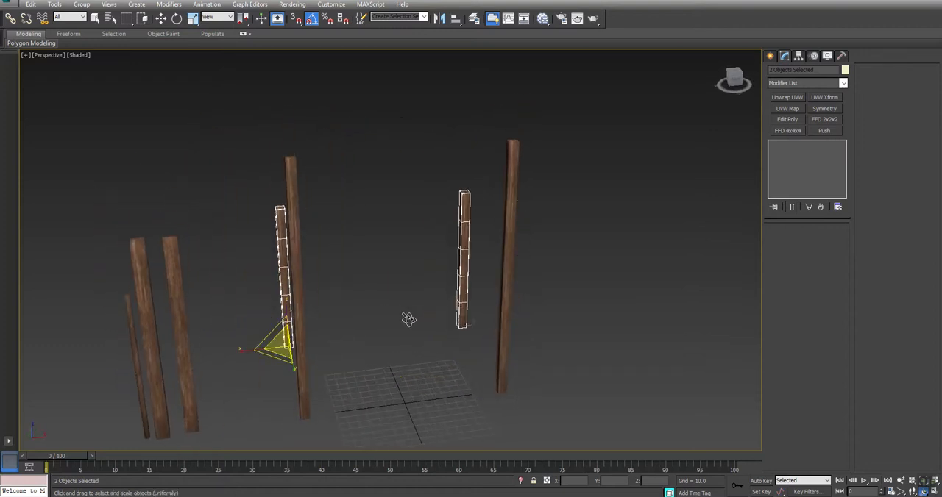
Draw a plane in the Top view, about 219.5 long and 222.8 wide, covering the footprint of the four posts.
left_click(692, 265)
left_click(770, 55)
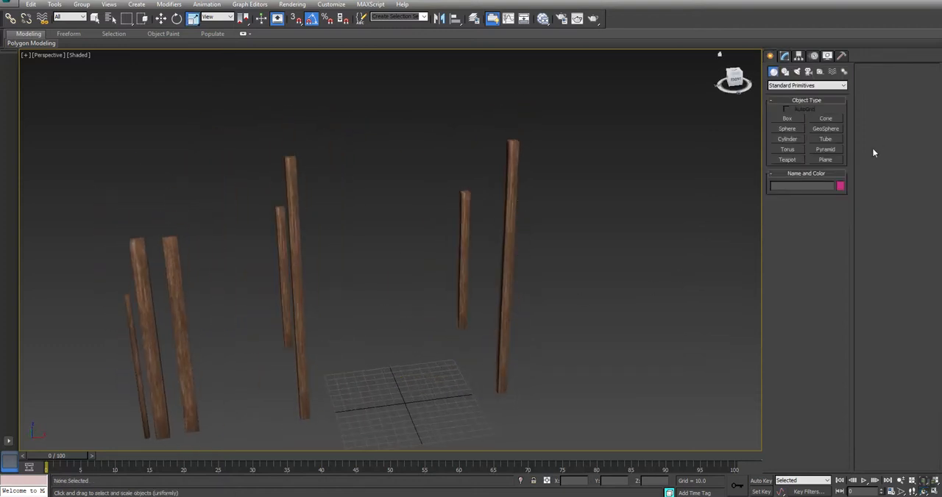
left_click(825, 160)
key("alt+w")
scroll(257, 135, "down", 3)
middle_click_drag(265, 132, 218, 196)
scroll(217, 197, "down", 2)
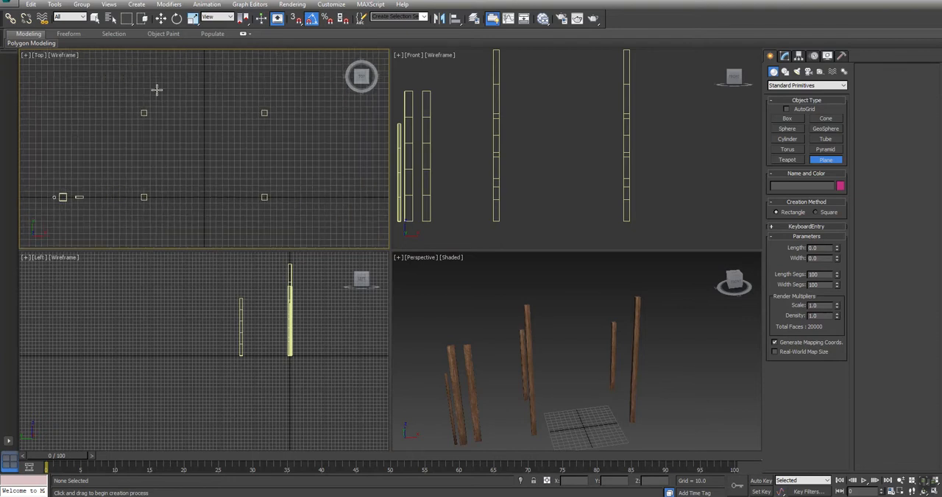
left_click_drag(137, 90, 271, 223)
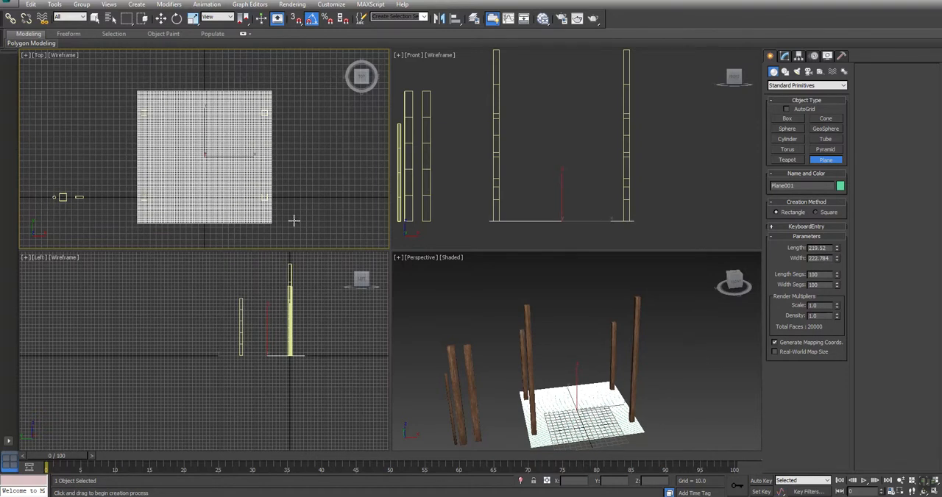
Raise the plane in the Left view from the ground to just above the tops of the tall posts.
right_click(338, 212)
key("w")
right_click(292, 337)
left_click_drag(284, 330, 272, 240)
scroll(286, 290, "down", 2)
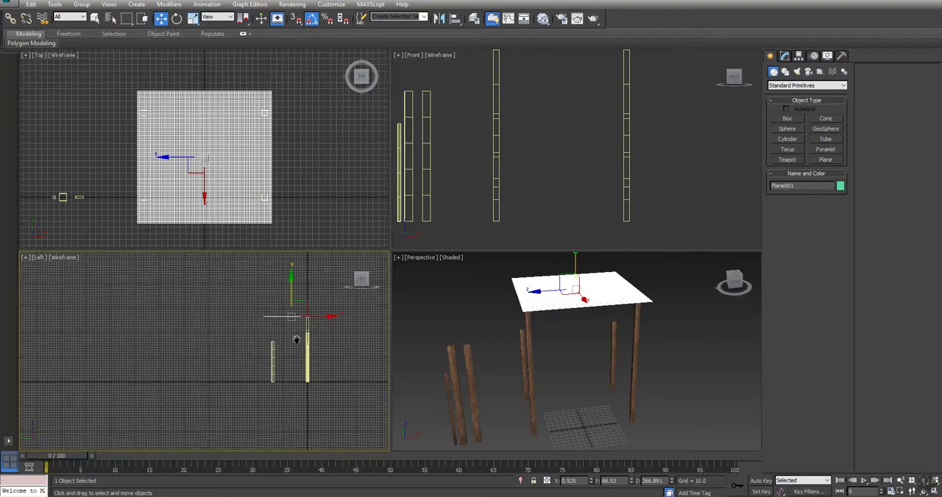
Rotate the plane in the Left view to slope from the tall posts down to the short posts, and move it onto their tops.
key("e")
left_click_drag(314, 285, 303, 311)
key("w")
key("alt+w")
middle_click_drag(525, 245, 380, 334)
scroll(410, 299, "up", 4)
key("e")
left_click_drag(446, 231, 446, 253)
key("w")
key("alt+w")
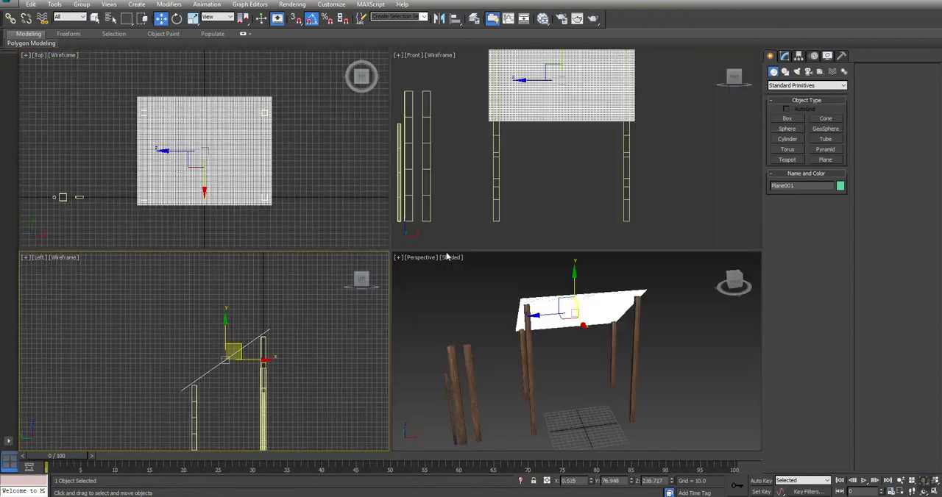
Set the sloped plane's X position to 0 to centre it between the posts.
middle_click_drag(527, 318, 512, 333, "alt")
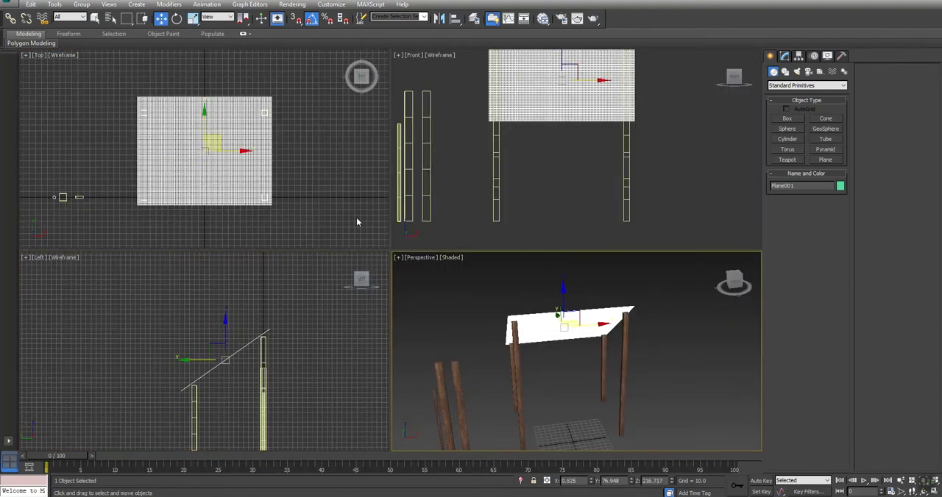
type("0")
key("Return")
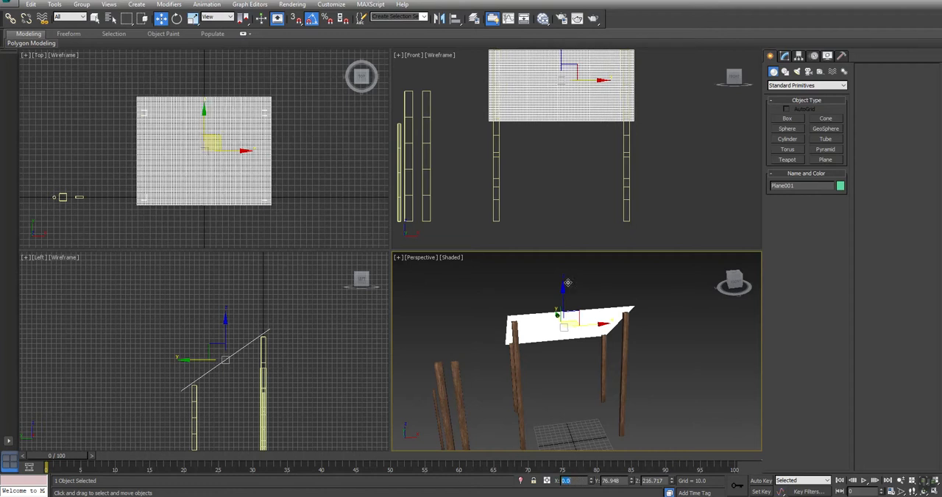
key("alt+w")
middle_click_drag(387, 304, 404, 282, "alt")
key("w")
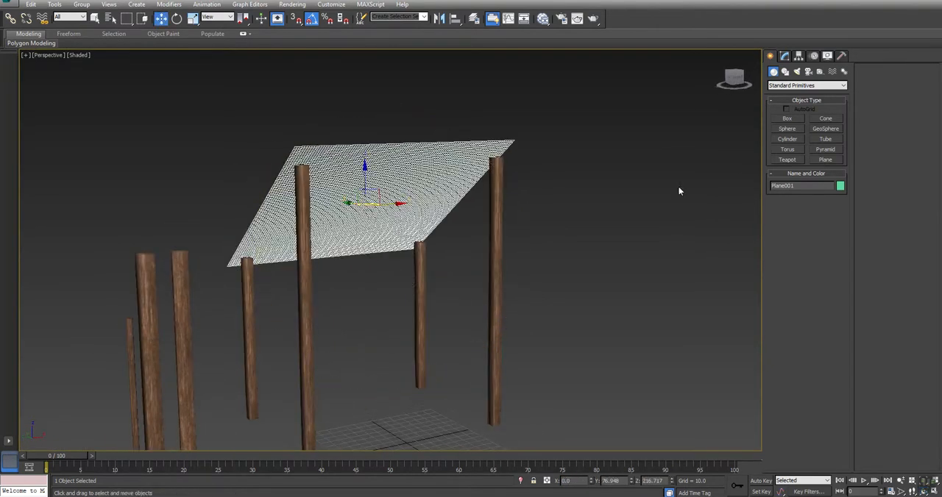
Lengthen the plane to about 315.8 and slide it down its slope using the Local coordinate system, overhanging the short posts.
left_click(786, 57)
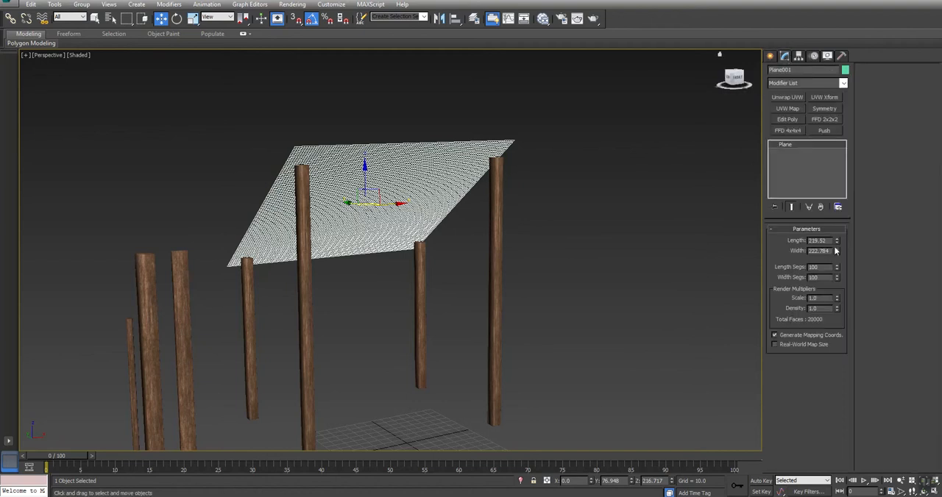
mouse_move(840, 241)
left_mouse_down()
mouse_move(828, 215)
mouse_move(823, 234)
left_mouse_up()
middle_click_drag(344, 224, 485, 235, "alt")
key("w")
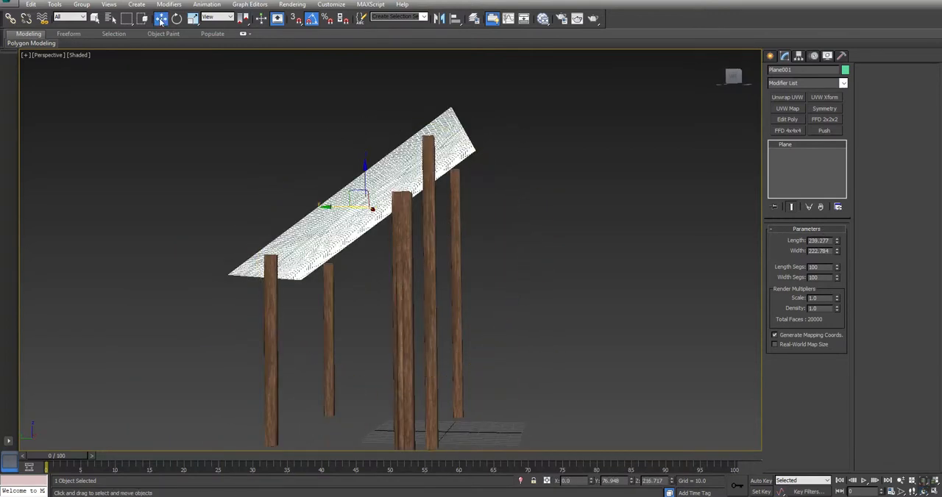
left_click(217, 17)
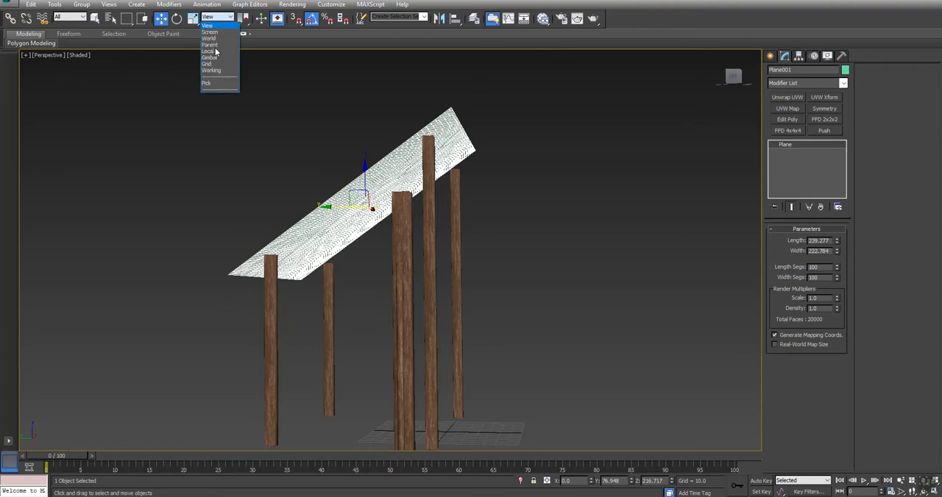
left_click(212, 51)
left_click_drag(341, 225, 306, 249)
left_click_drag(838, 242, 838, 215)
middle_click_drag(367, 256, 354, 241, "alt")
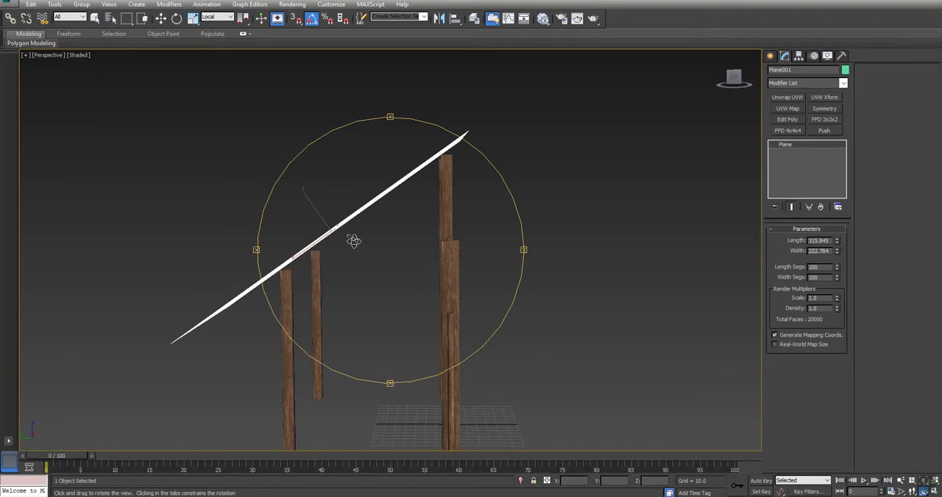
Shift the plane along its local axes in the Left view until it cuts slightly through the tops of the posts.
key("alt+w")
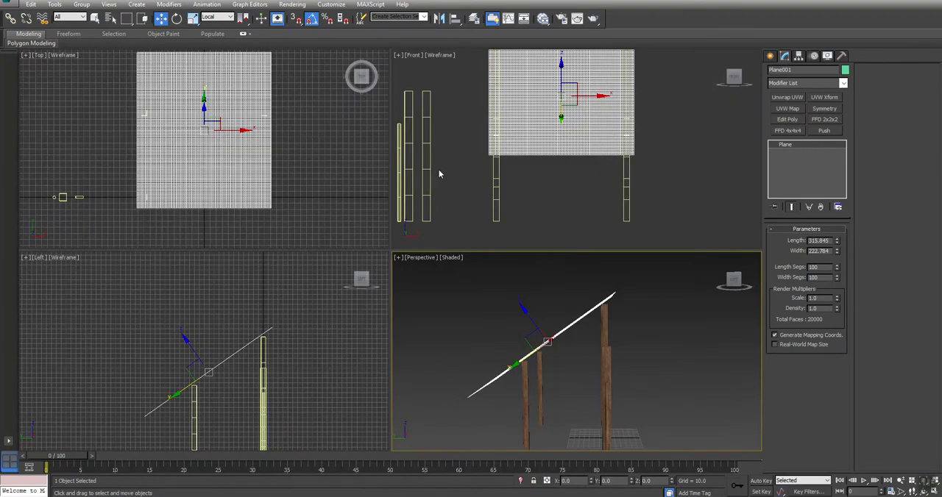
right_click(301, 337)
key("alt+w")
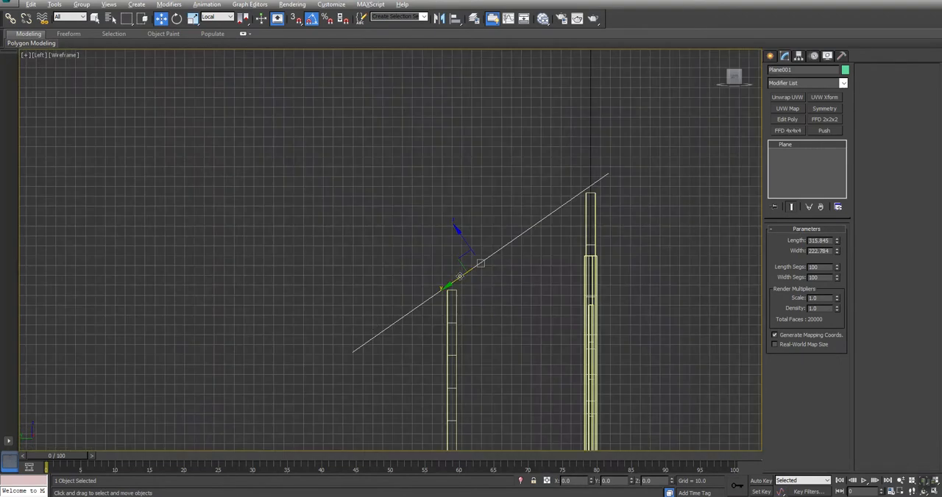
left_click_drag(455, 282, 465, 278)
left_click_drag(472, 234, 473, 235)
scroll(580, 201, "up", 3)
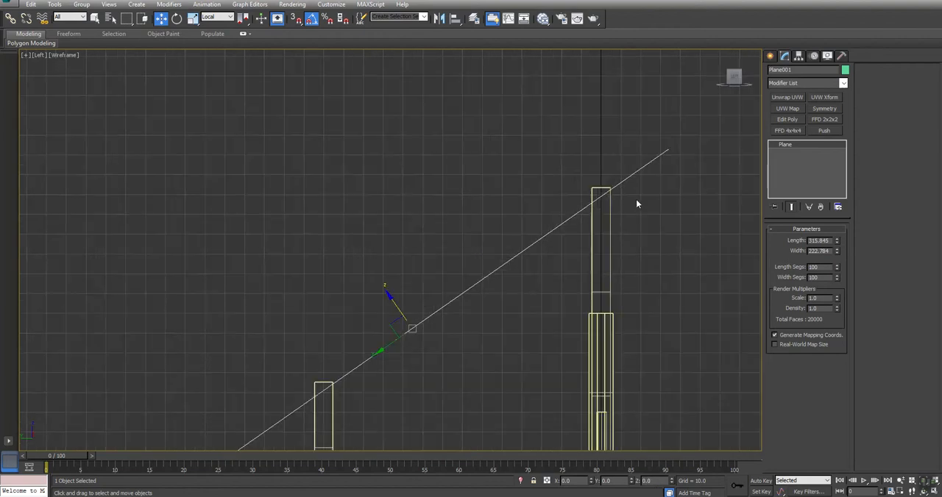
Rename the sloped plane as Tarp_HP.
key("alt+w")
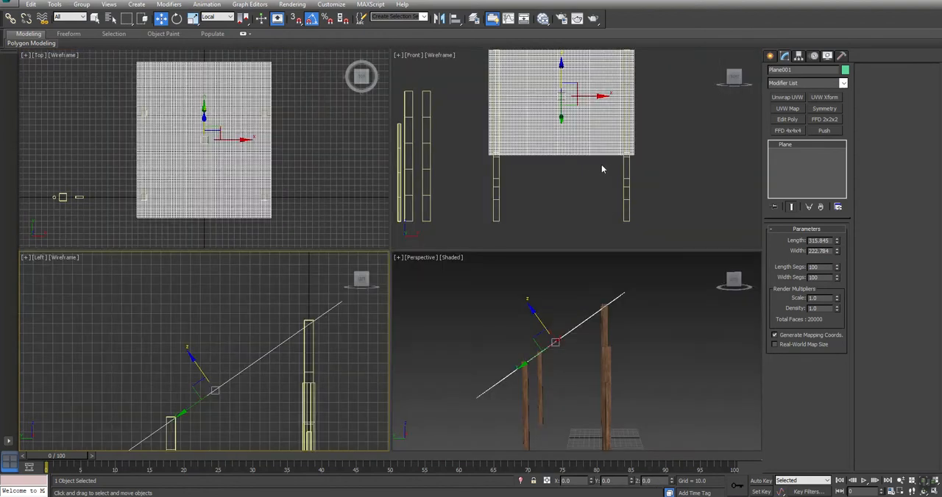
middle_click_drag(556, 346, 354, 308, "alt")
key("alt+w")
key("w")
left_click(782, 69)
type("Tarp_HP")
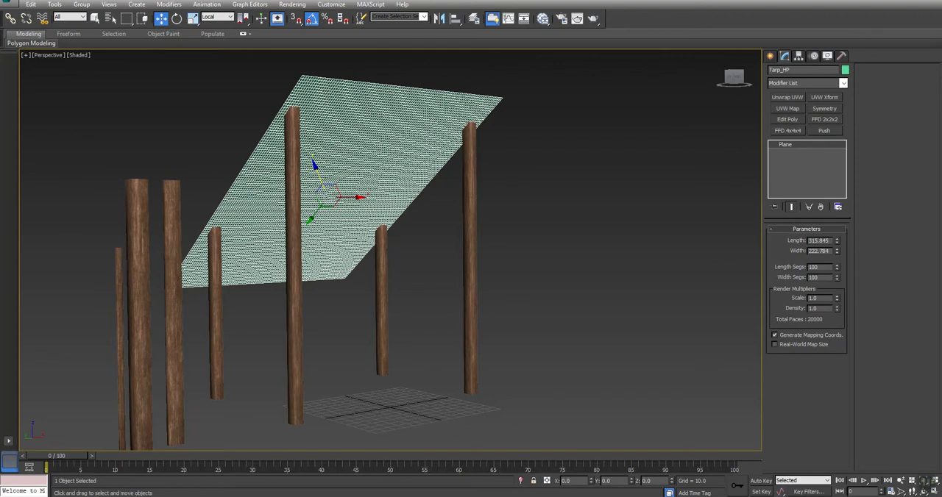
Apply a Cloth modifier to the tarp and enter its Group sub-object level.
left_click(822, 83)
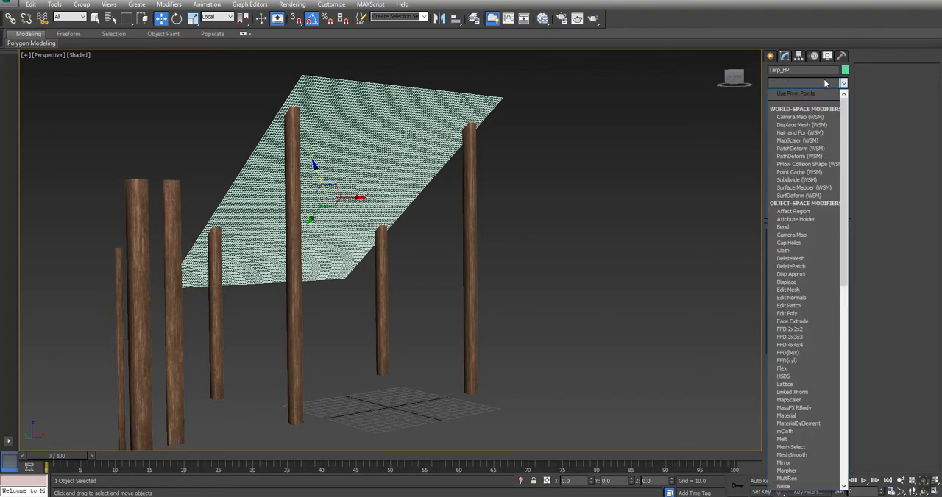
left_click(783, 251)
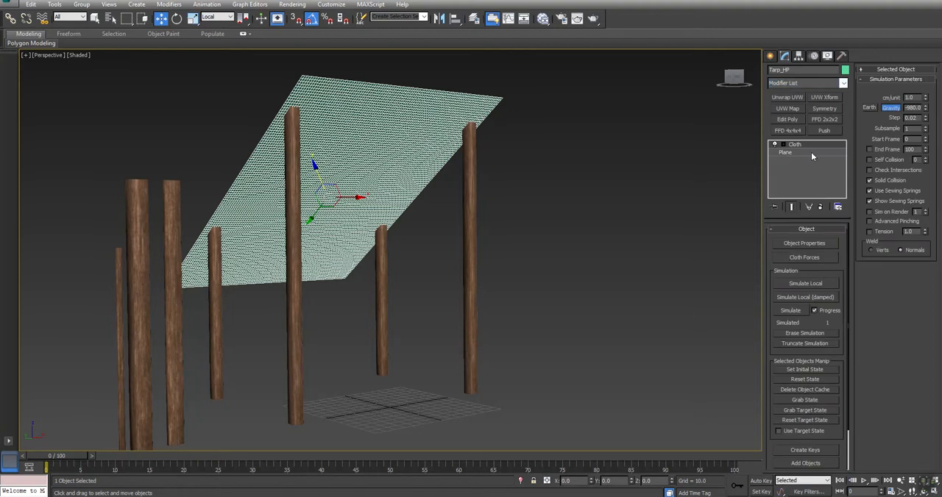
left_click(775, 144)
left_click(798, 153)
Select the tarp vertices lying over the short rear post on the right side in the Top view.
key("alt+w")
scroll(293, 164, "up", 4)
left_click_drag(221, 110, 275, 168)
scroll(272, 166, "down", 5)
middle_click_drag(142, 147, 280, 131)
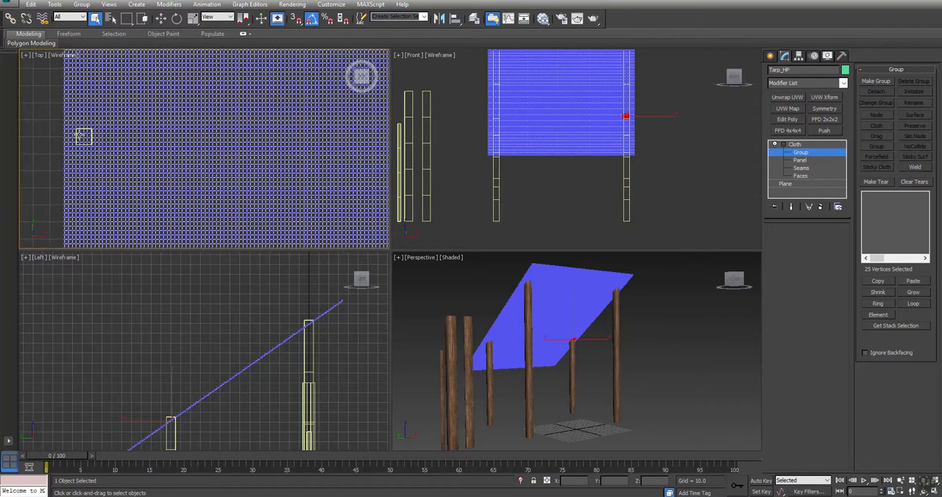
Add the tarp vertices over the left short rear post to the selection and deselect the extra row at the right one.
scroll(63, 130, "up", 5)
left_click_drag(113, 125, 184, 191, "ctrl")
scroll(185, 190, "down", 5)
middle_click_drag(361, 181, 128, 141)
scroll(287, 139, "up", 3)
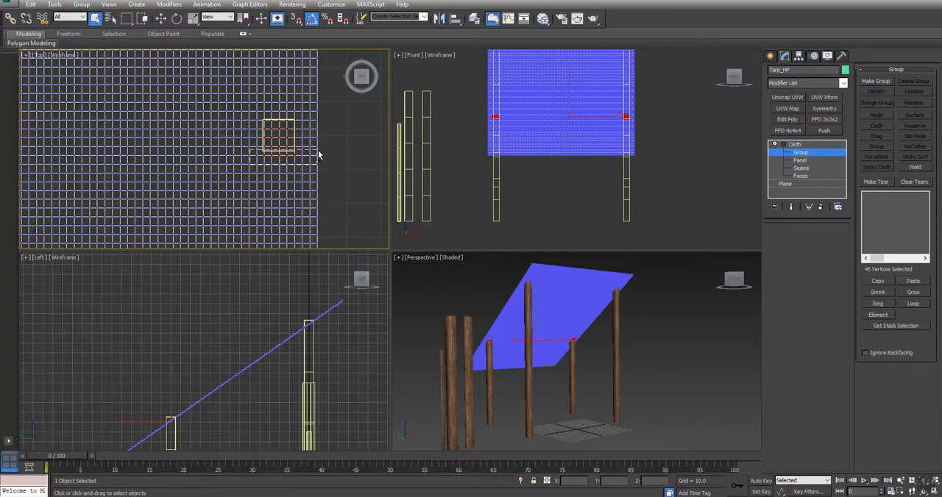
scroll(309, 151, "down", 5)
left_click(273, 172)
scroll(261, 179, "up", 5)
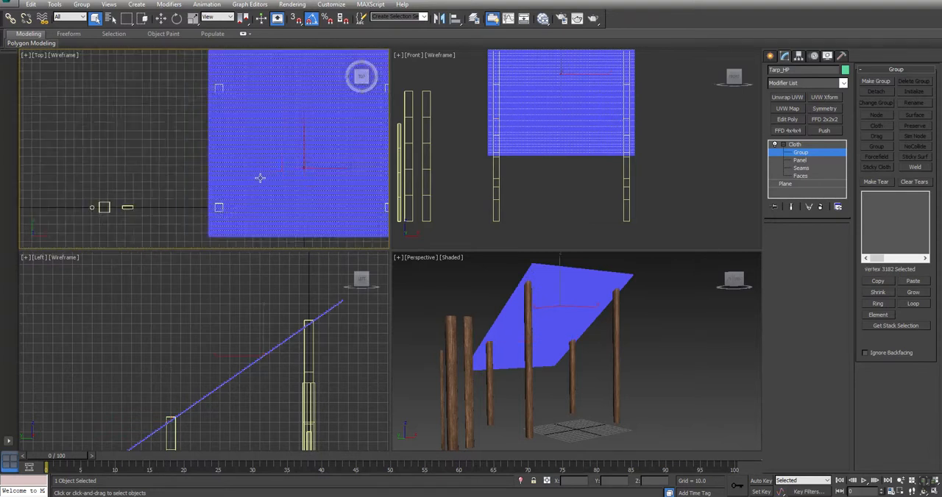
key("ctrl+z")
Add the tarp vertices over the two tall front posts to the selection in the Top view.
middle_click_drag(204, 218, 250, 119)
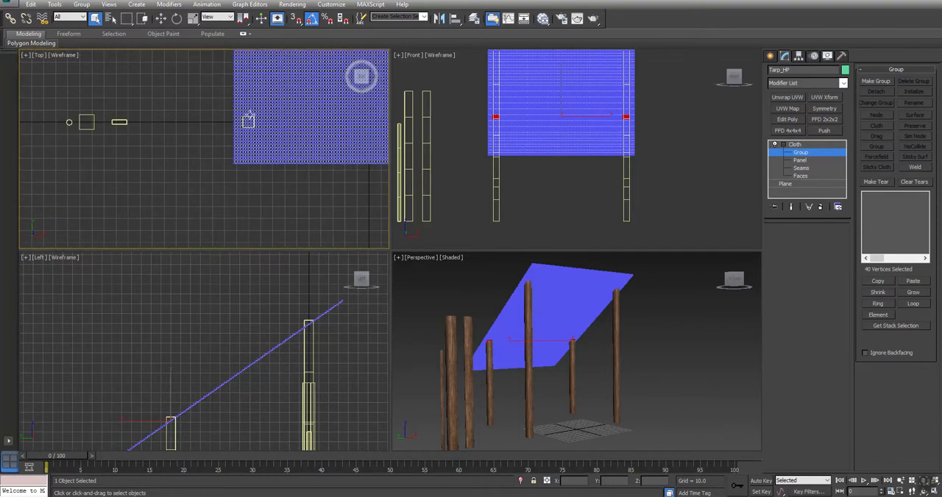
scroll(247, 111, "up", 5)
left_click_drag(211, 126, 282, 196)
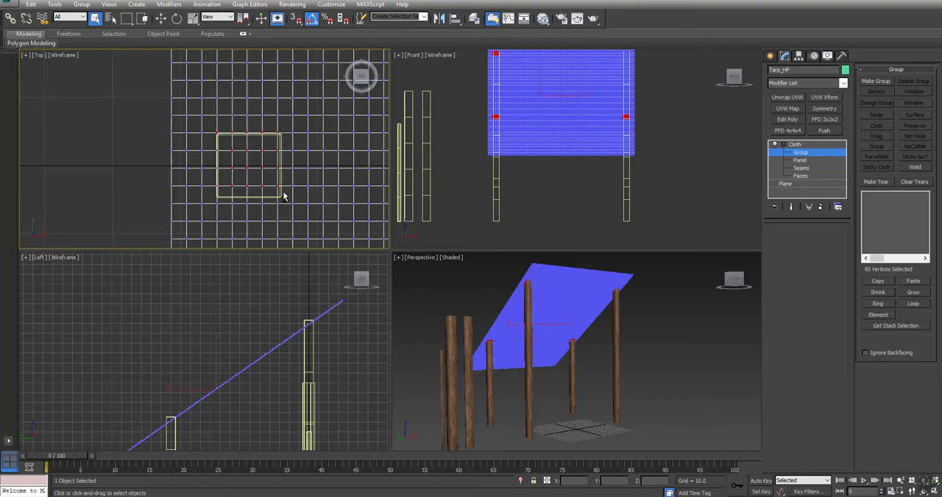
scroll(284, 193, "down", 6)
middle_click_drag(385, 191, 116, 171)
scroll(304, 155, "up", 1)
scroll(305, 155, "up", 4)
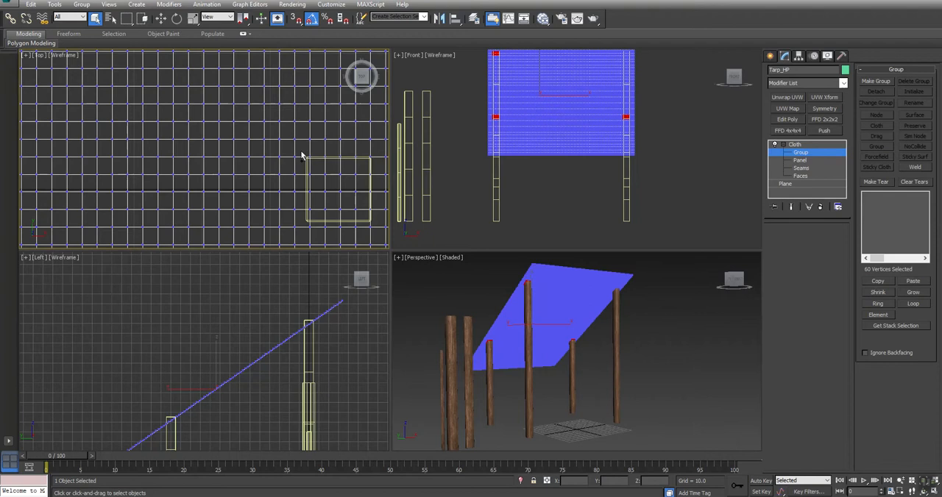
scroll(377, 218, "down", 5)
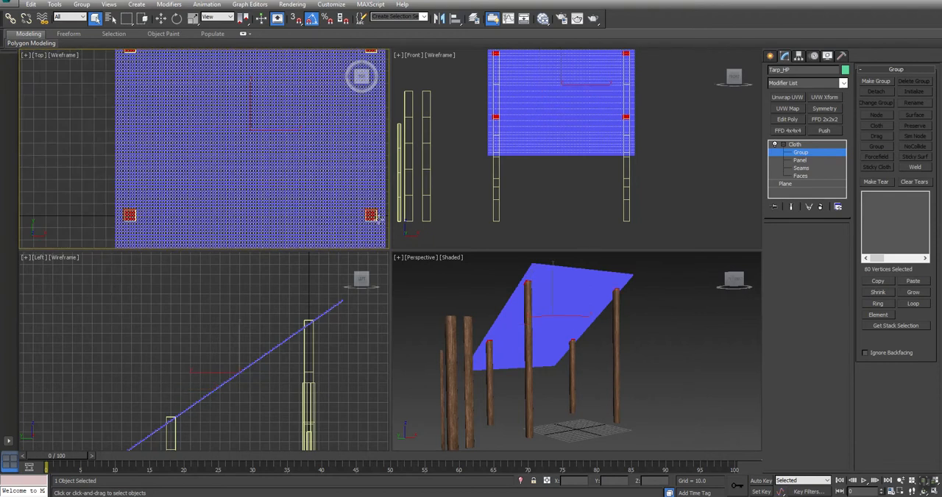
Make a cloth group named Mounting from the vertices selected at the four posts.
middle_click_drag(231, 218, 221, 199)
key("alt+w")
middle_click_drag(604, 330, 412, 277, "alt")
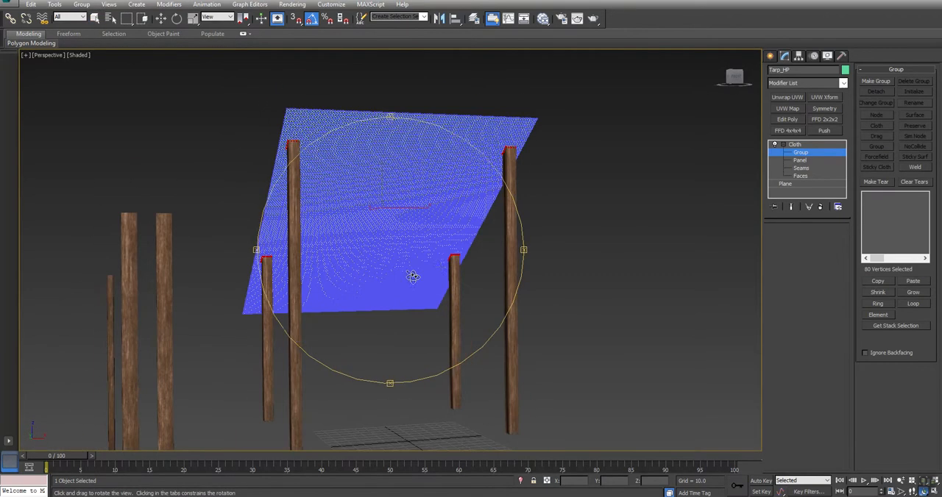
left_click(875, 81)
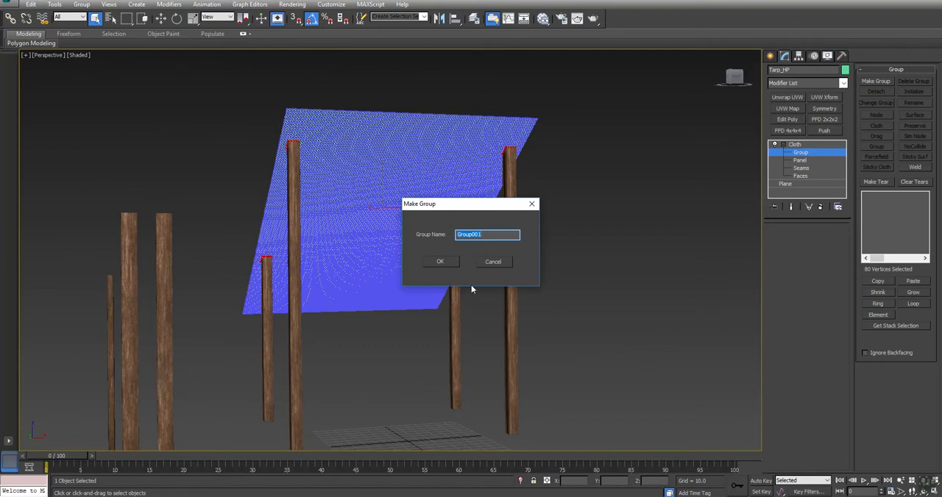
type("Moul")
type("ting")
left_click(446, 263)
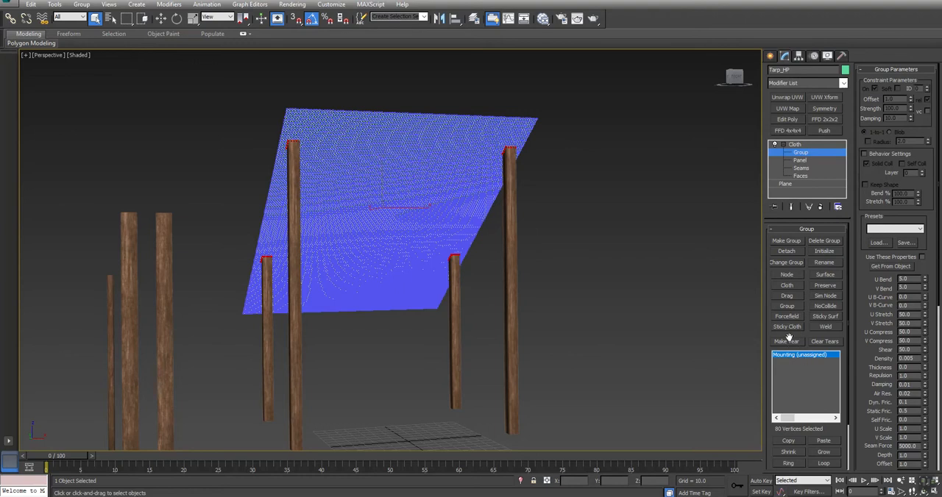
Create a small Dummy helper on the ground grid between the four posts.
left_click(787, 275)
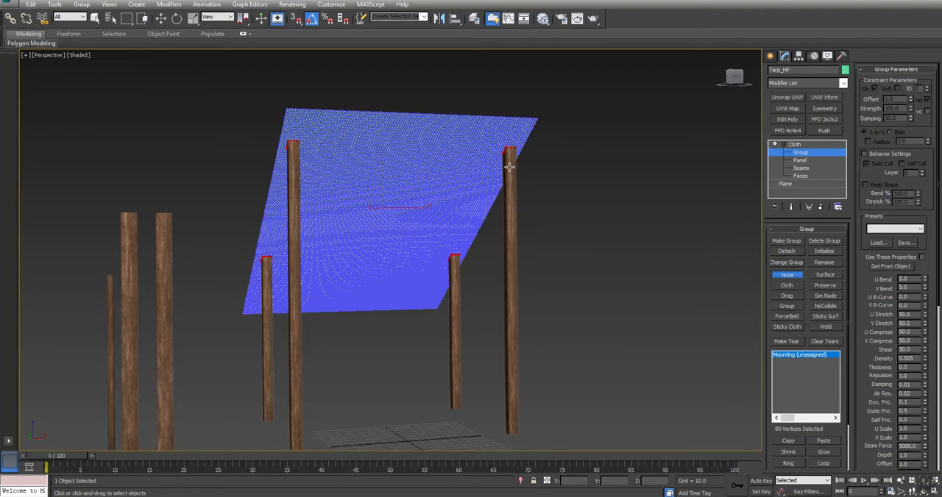
left_click(770, 57)
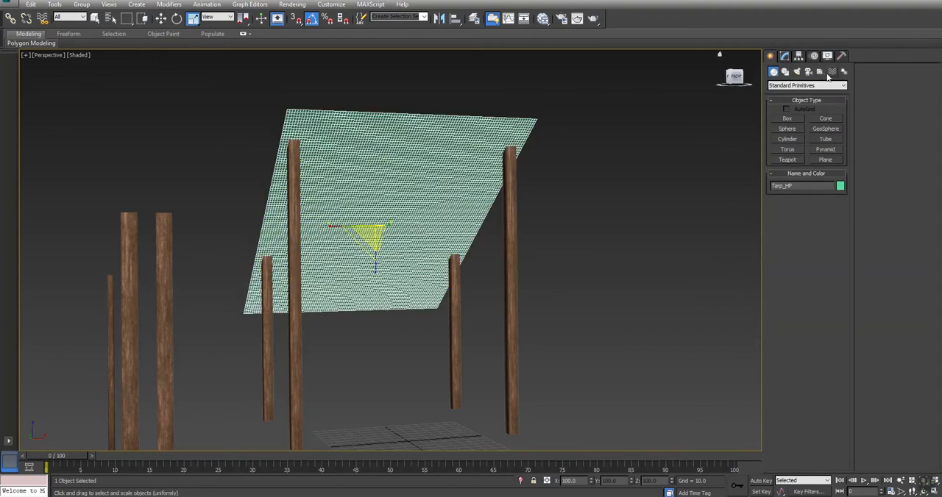
left_click(822, 71)
left_click(787, 118)
left_click_drag(407, 440, 408, 453)
right_click(416, 421)
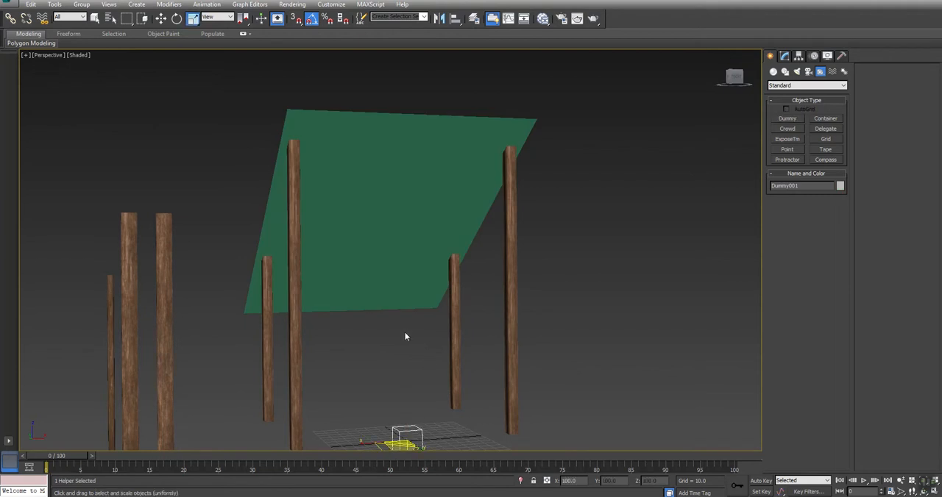
Constrain the tarp's Mounting cloth group to the Dummy helper on the ground with a Node constraint.
left_click(412, 232)
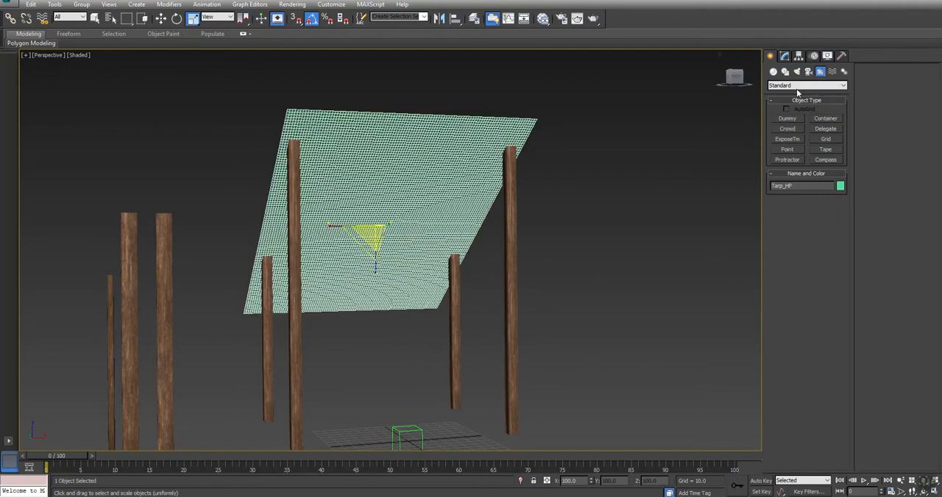
middle_click_drag(383, 361, 422, 291, "alt")
left_click(783, 57)
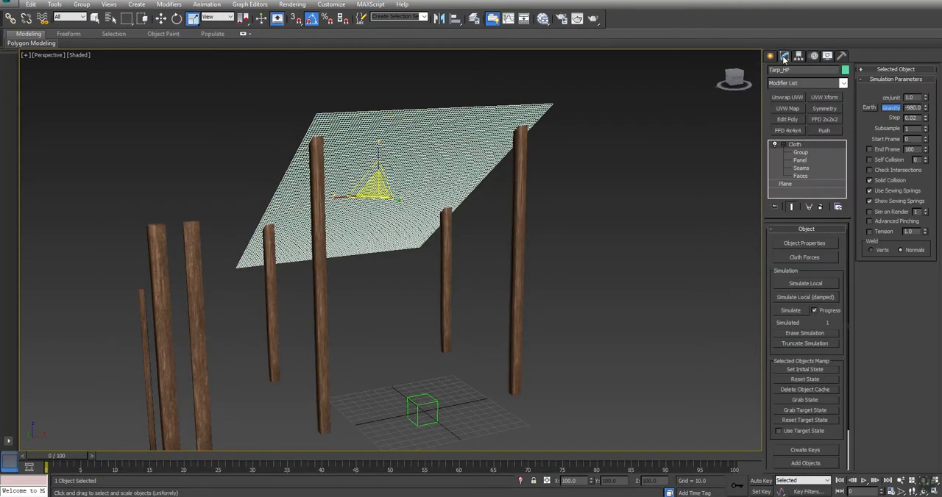
left_click(799, 153)
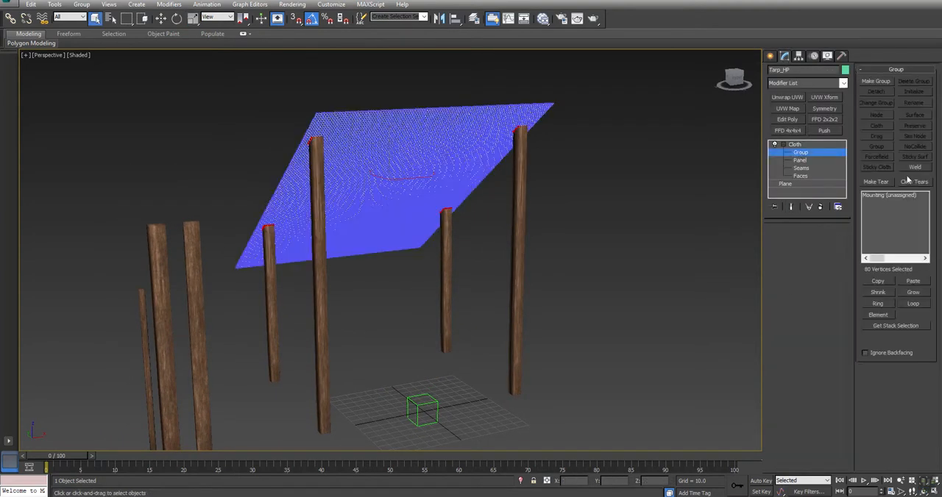
left_click(890, 195)
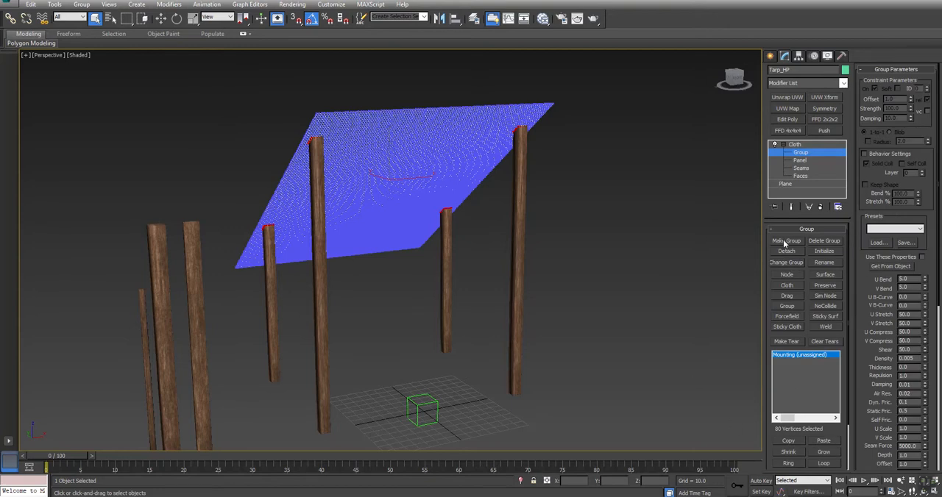
left_click(785, 275)
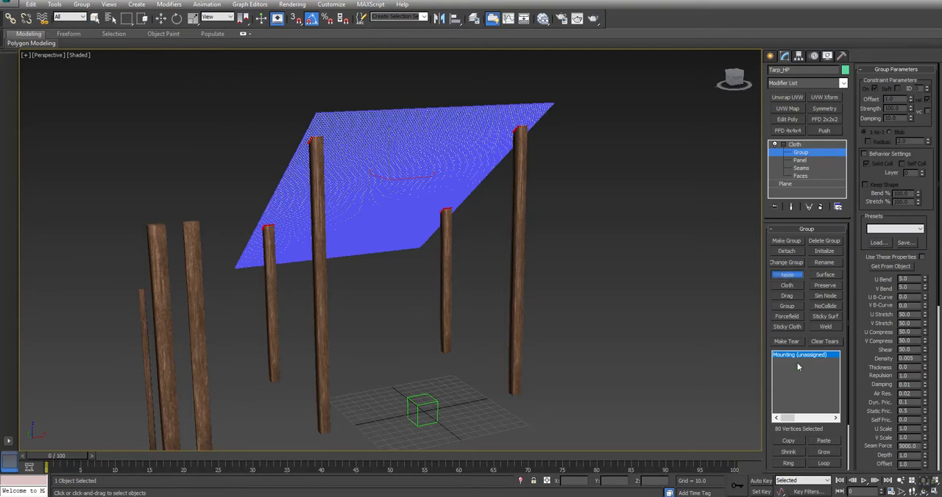
left_click(436, 400)
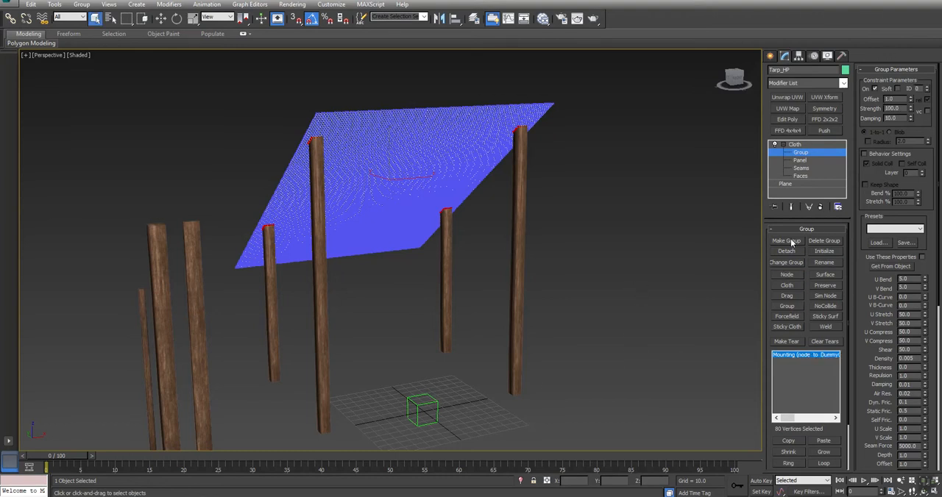
Set the cloth simulation's start frame to -100 and define Tarp_HP as cloth with the Burlap preset.
left_click(795, 145)
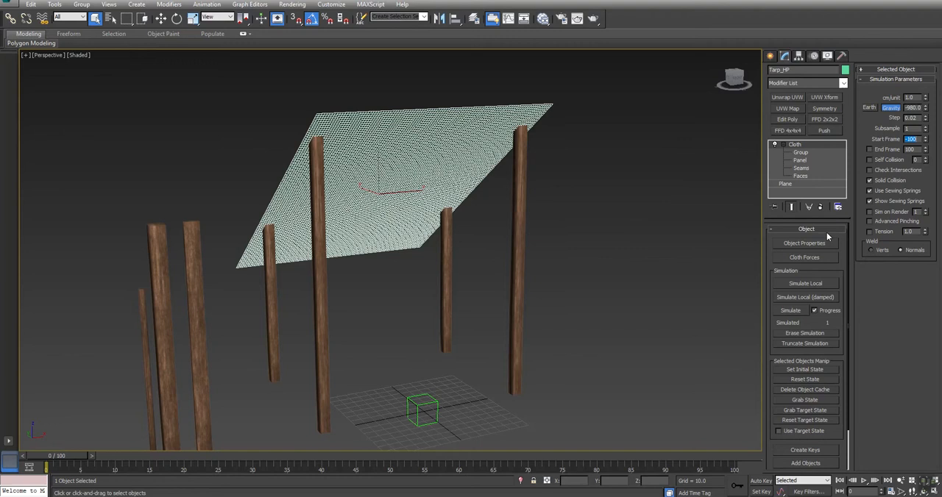
left_click(806, 244)
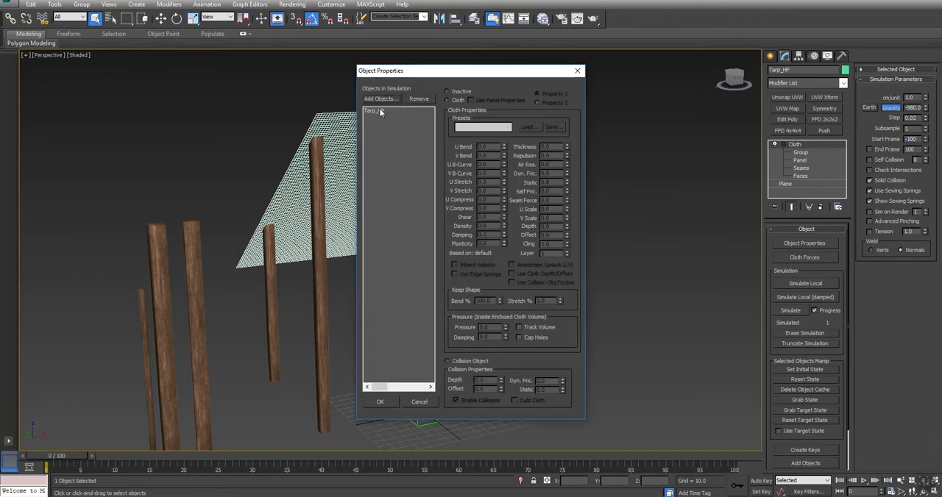
left_click(373, 111)
left_click(451, 101)
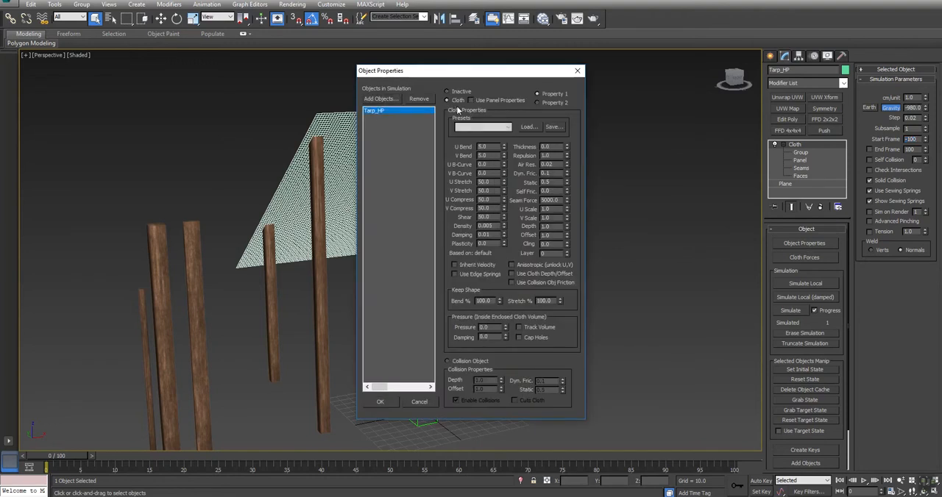
left_click(471, 128)
left_click(464, 137)
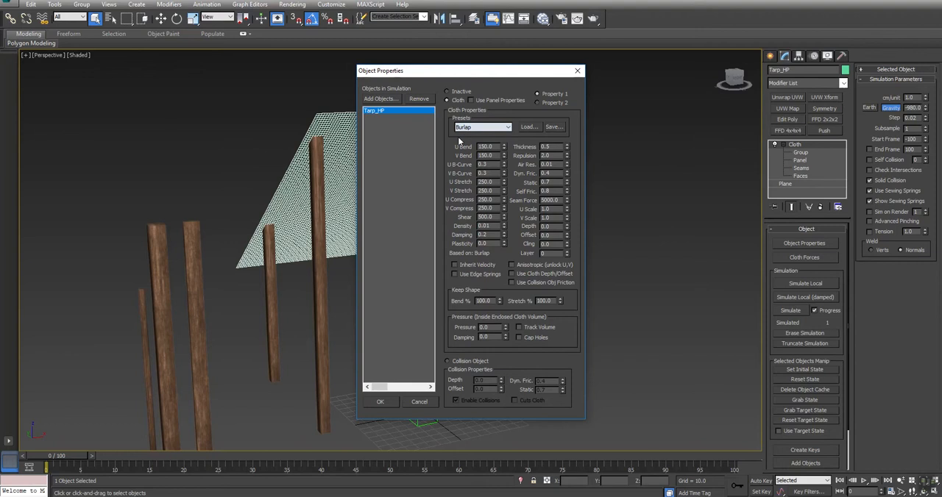
left_click(380, 401)
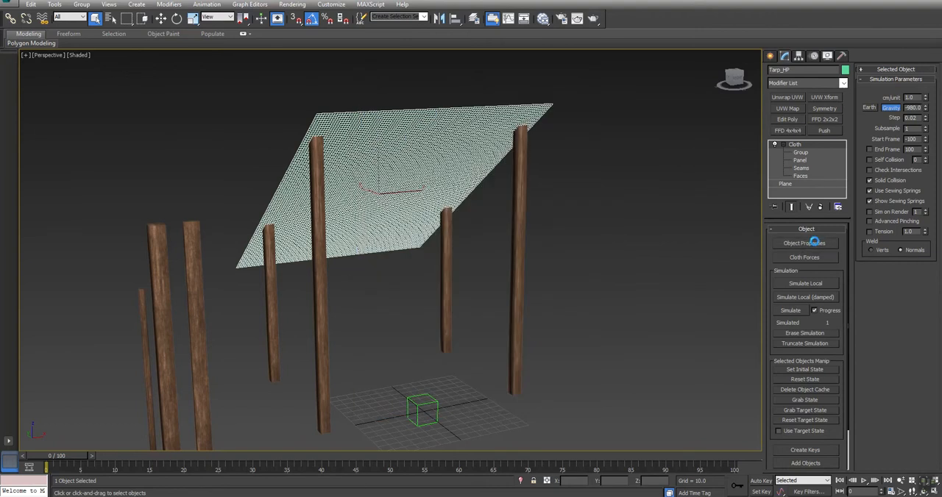
left_click(376, 111)
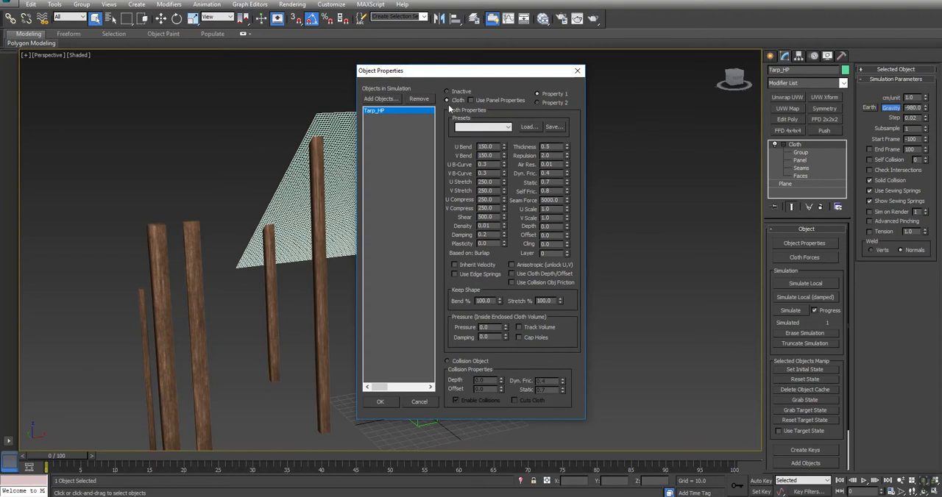
left_click(496, 127)
left_click(471, 138)
left_click(380, 401)
Run the full cloth simulation on the tarp.
left_click(655, 296)
middle_click_drag(655, 297, 670, 299)
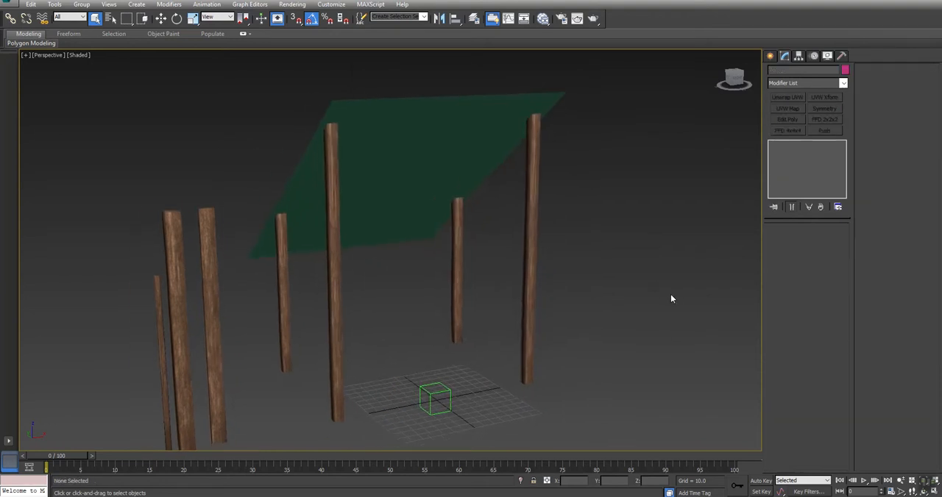
left_click(479, 150)
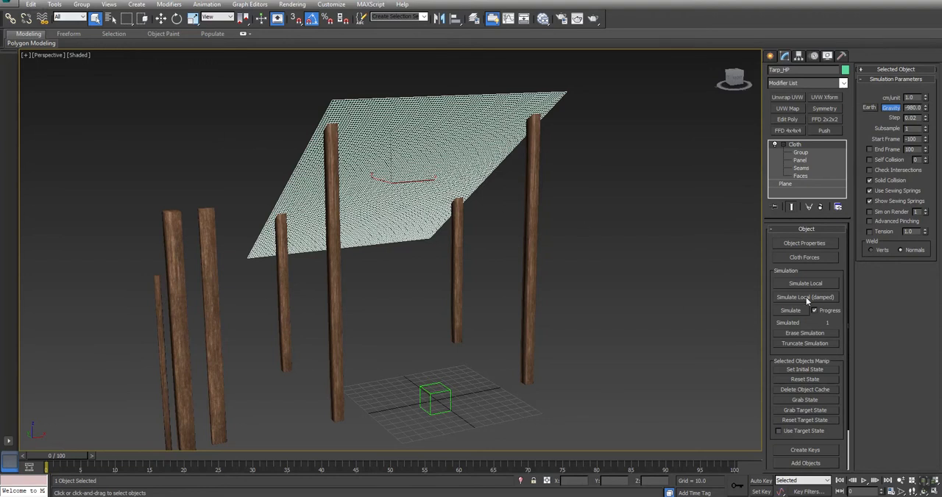
left_click(790, 310)
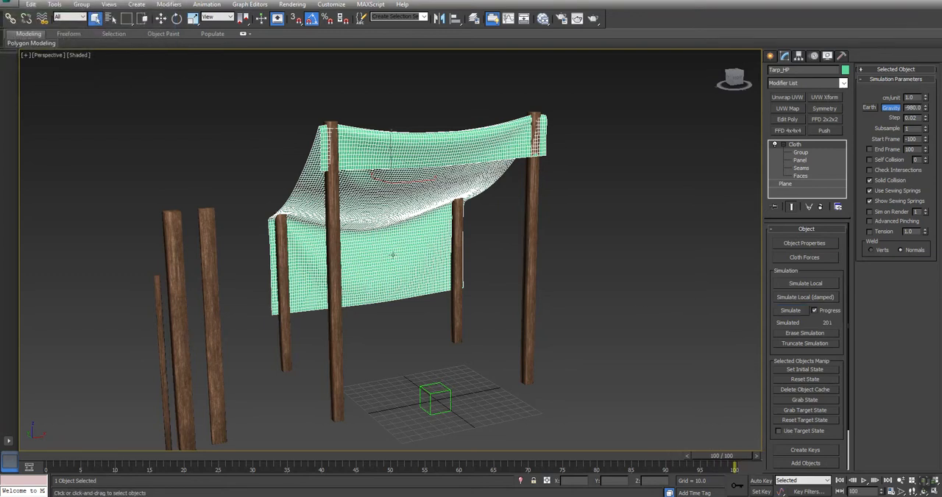
Play back the tarp's draping animation and return to frame 0.
left_click(630, 326)
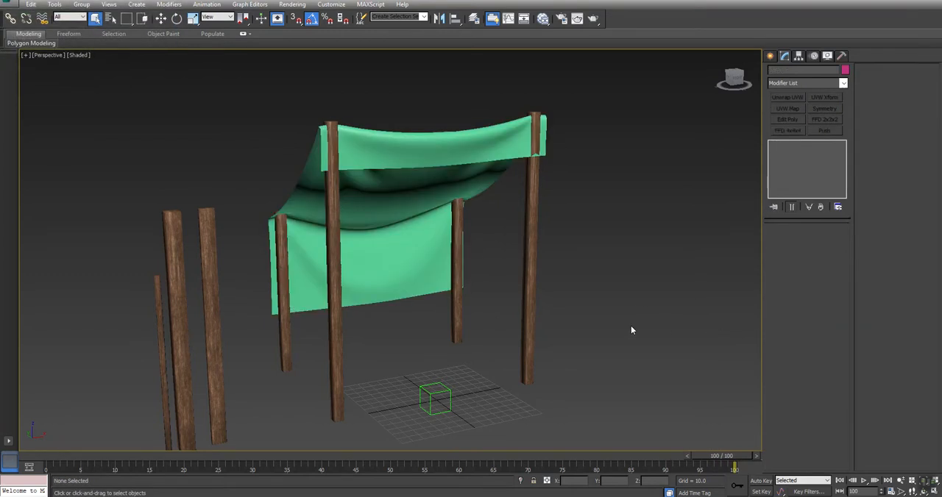
key("slash")
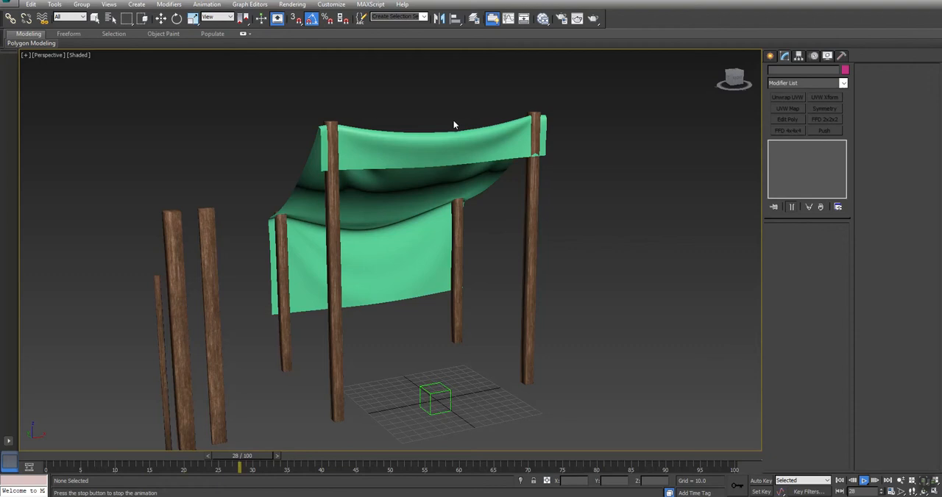
key("slash")
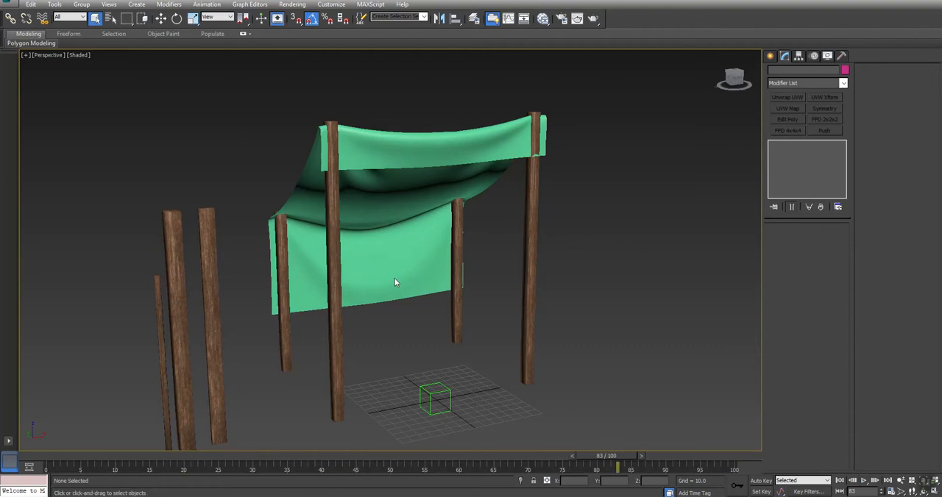
key("Home")
Scale the two short rear posts down slightly in height so their tops no longer poke through the tarp.
middle_click_drag(353, 224, 449, 261, "alt")
left_click(260, 252)
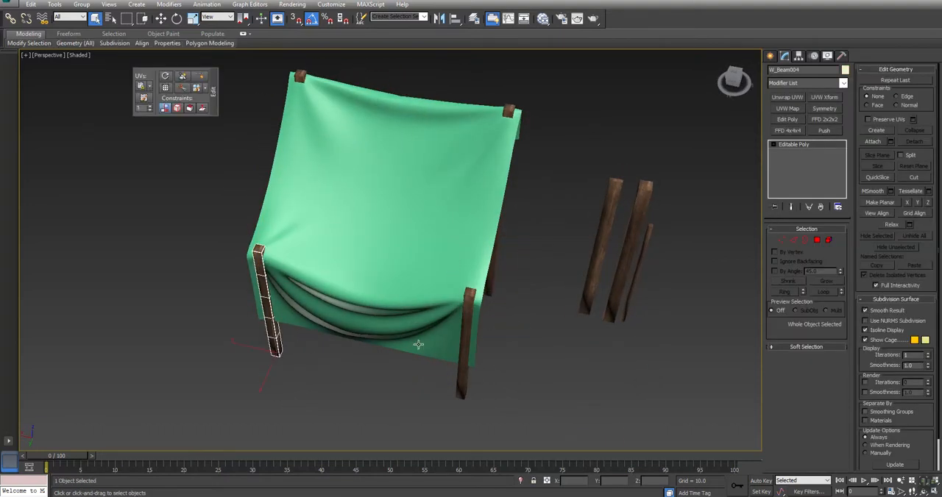
left_click(468, 342, "ctrl")
key("r")
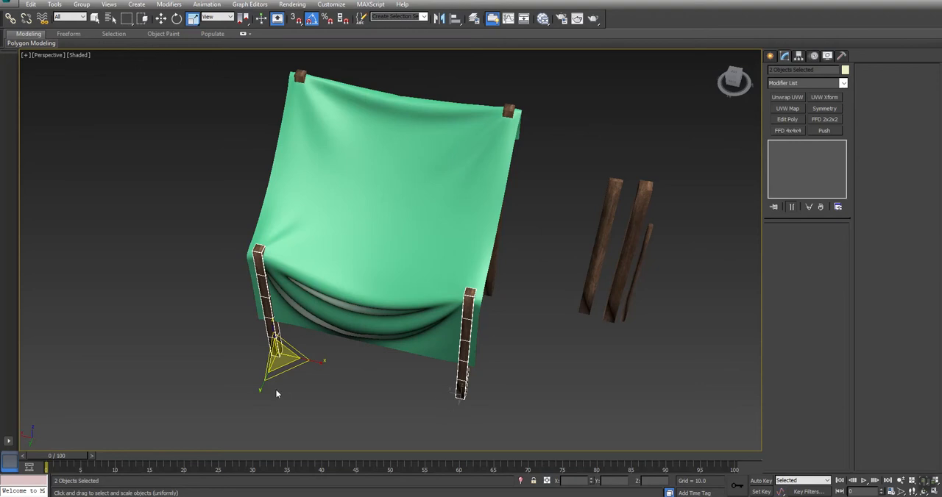
left_click_drag(287, 370, 276, 337)
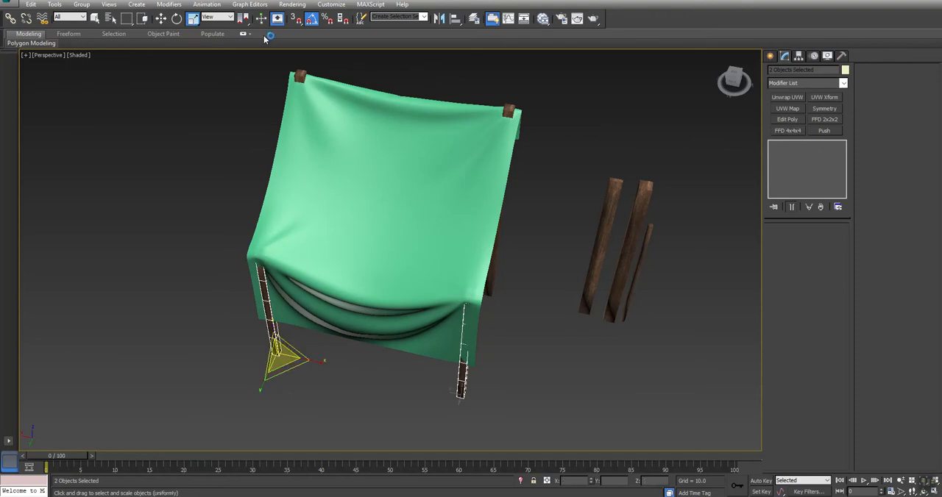
Scale the two tall front posts down slightly in height to bring their tops level with the tarp.
left_click(298, 75)
left_click(508, 110, "ctrl")
middle_click_drag(402, 160, 317, 269, "alt")
left_click_drag(474, 268, 477, 256)
left_click_drag(482, 225, 483, 226)
Examine how the front post tops meet the draped tarp in the Left and Perspective views.
middle_click_drag(359, 213, 377, 236)
key("alt+w")
middle_click_drag(320, 383, 323, 390)
key("alt+w")
middle_click_drag(605, 231, 569, 213)
scroll(569, 214, "up", 8)
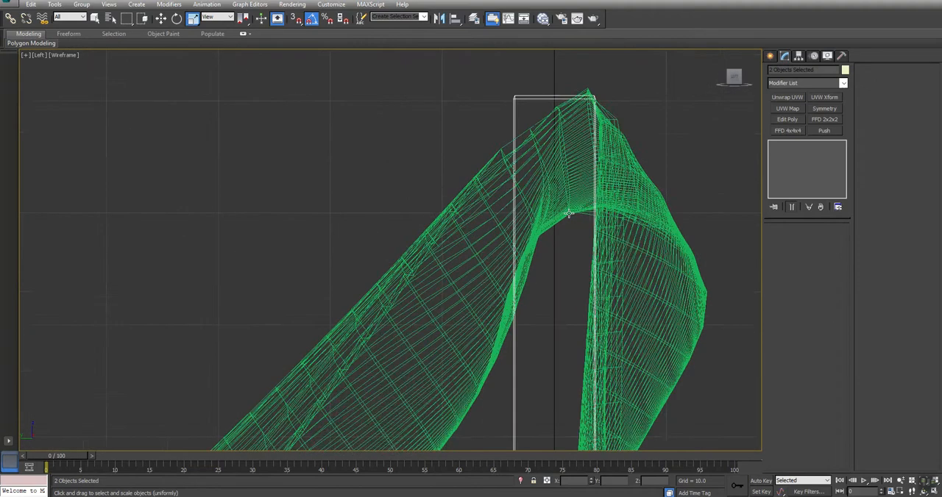
scroll(515, 147, "down", 5)
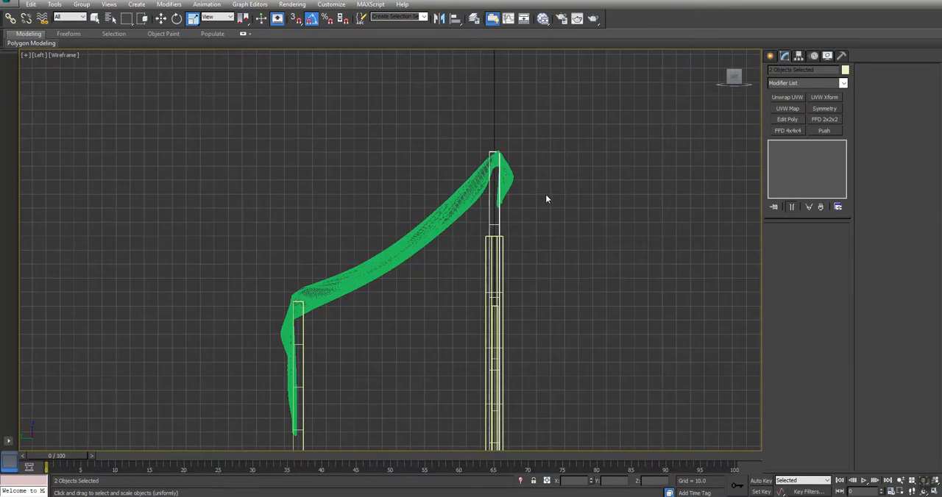
key("alt+w")
middle_click_drag(649, 324, 637, 321, "alt")
key("alt+w")
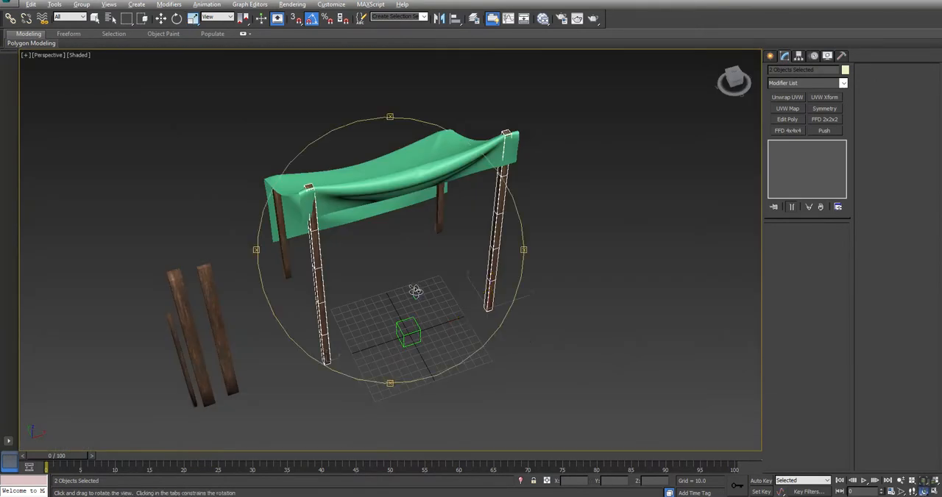
middle_click_drag(414, 307, 420, 290, "alt")
left_click(393, 288)
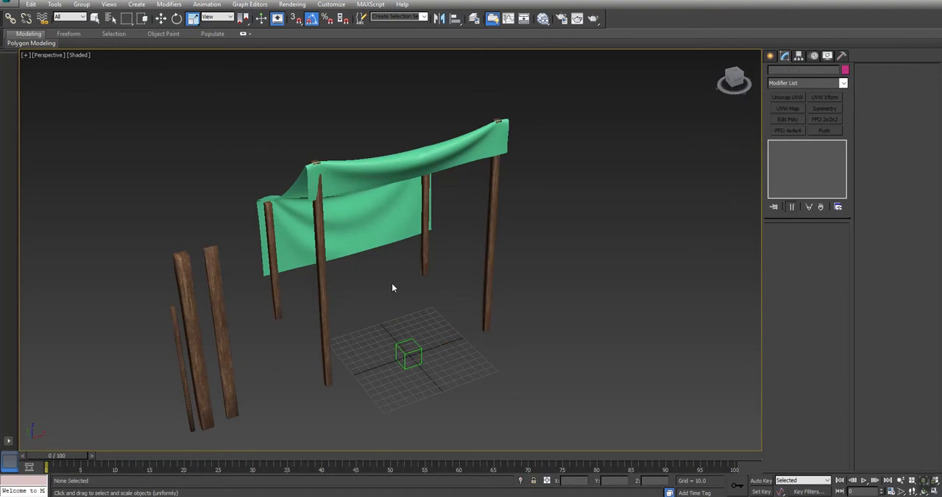
Collapse the tarp's Cloth modifier into the mesh and convert the result to an Editable Poly.
left_click(359, 183)
middle_click_drag(357, 183, 447, 211, "alt")
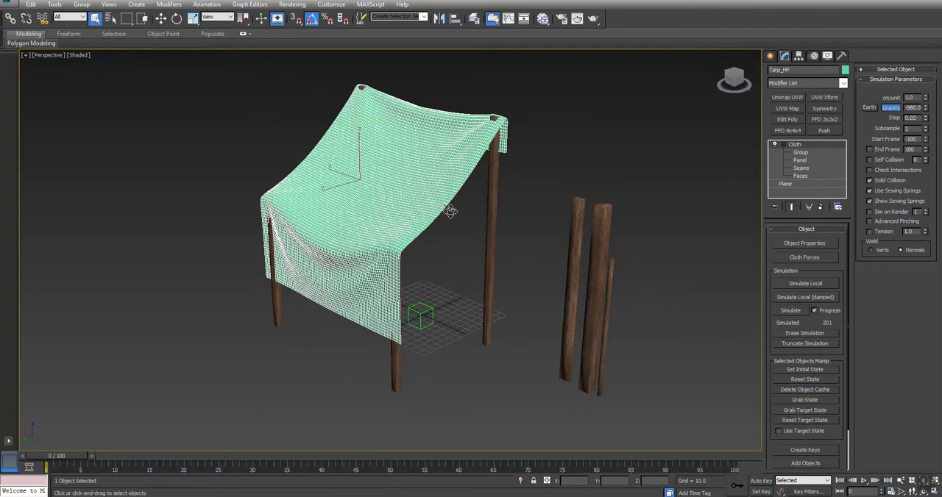
right_click(795, 147)
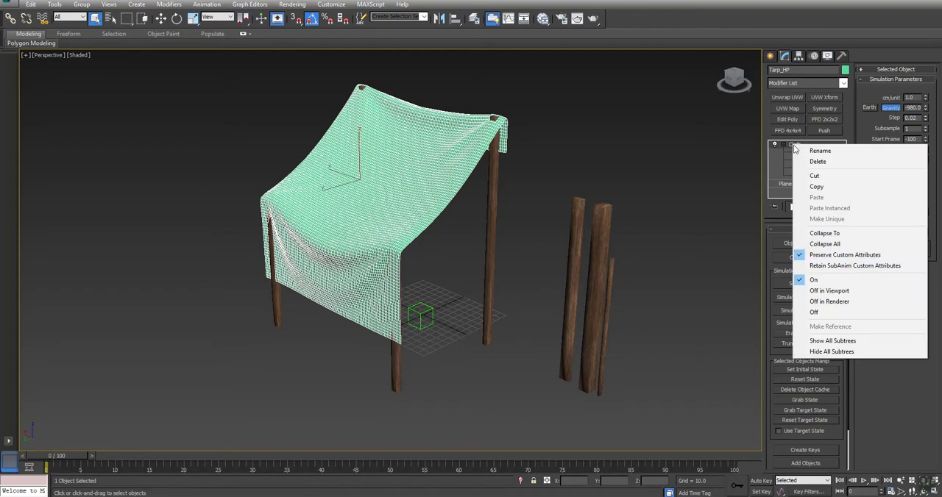
left_click(830, 233)
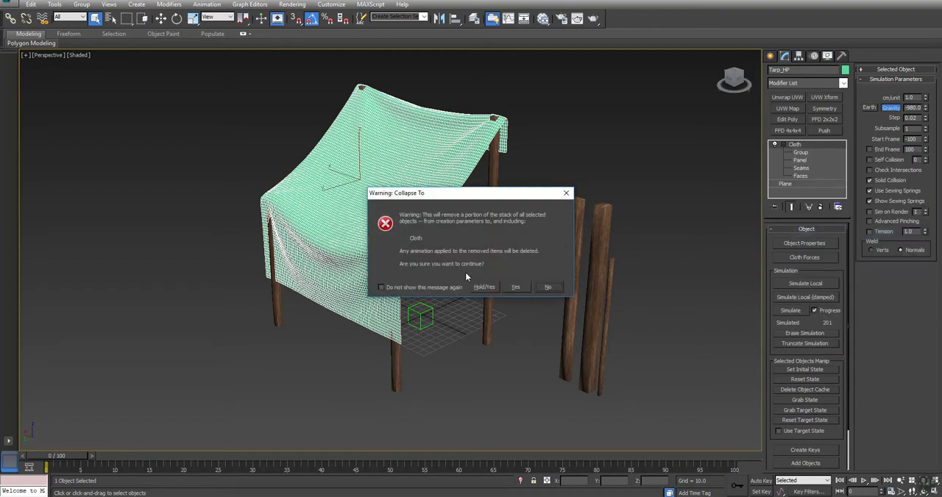
left_click(515, 288)
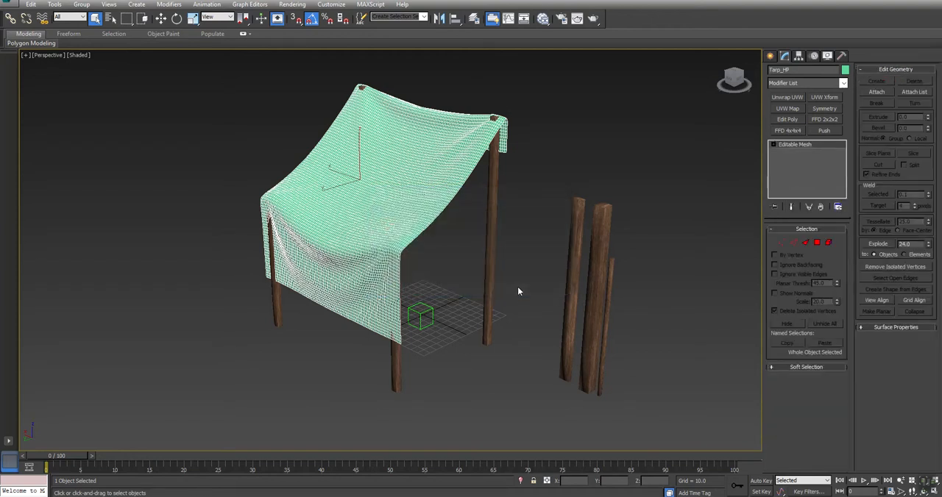
right_click(801, 147)
left_click(833, 230)
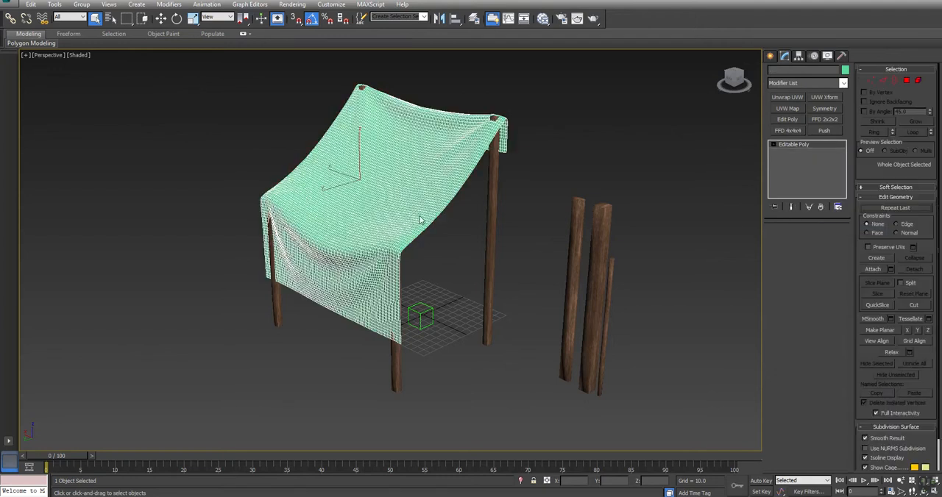
Select the edge loop along the lower hem of the tarp's front flap.
middle_click_drag(478, 266, 349, 145, "alt")
scroll(350, 145, "up", 4)
middle_click_drag(332, 260, 357, 259, "alt")
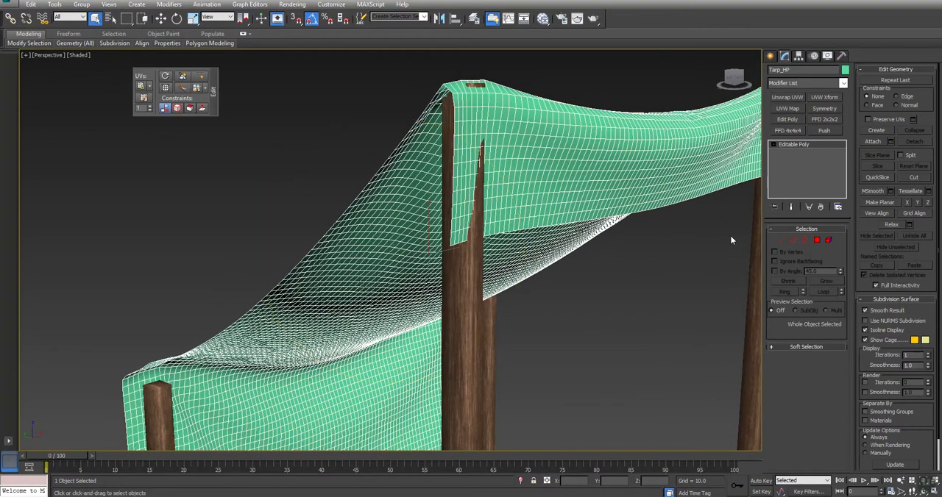
left_click(794, 242)
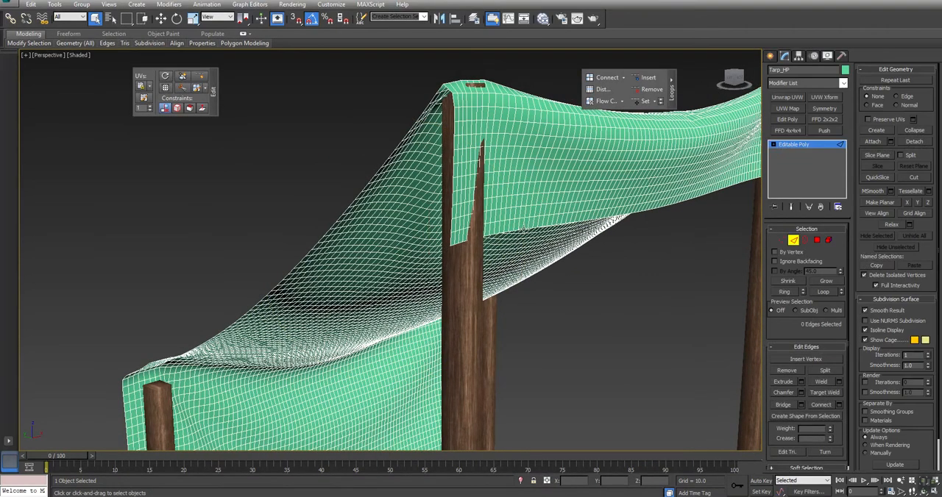
double_click(524, 227)
double_click(521, 229)
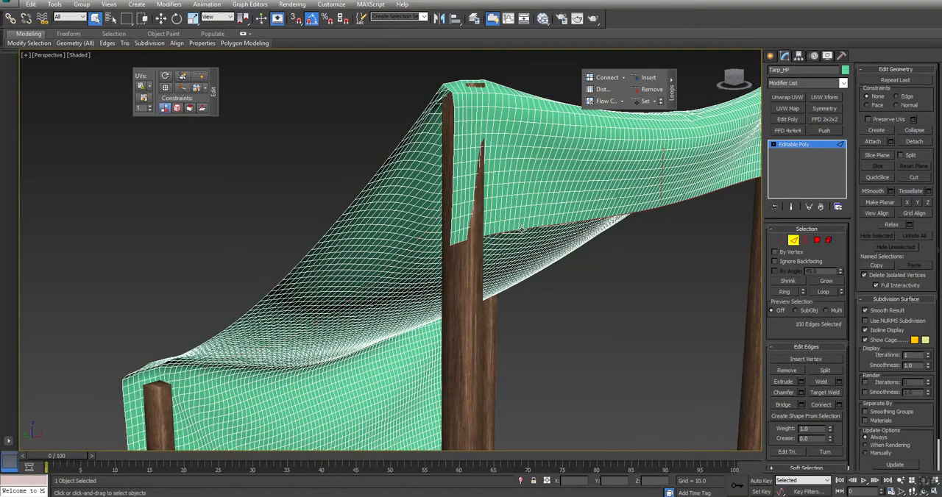
middle_click_drag(521, 230, 437, 251, "alt")
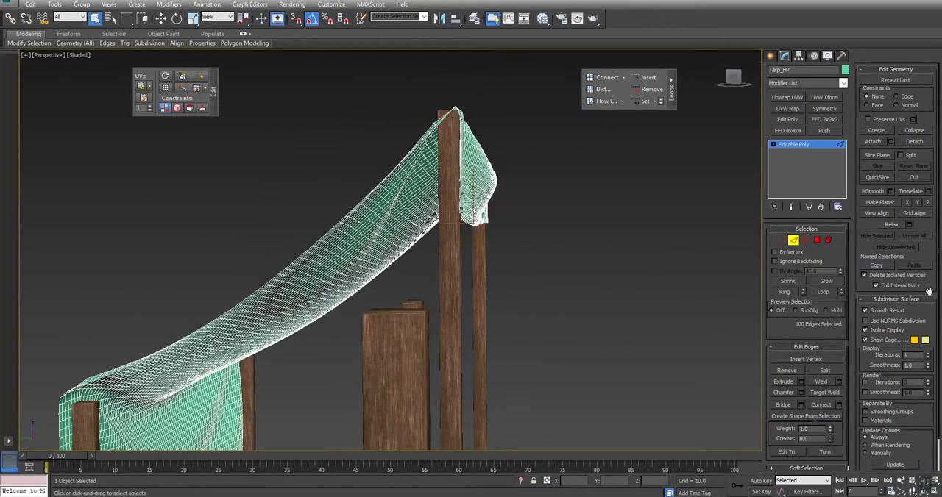
left_click(802, 347)
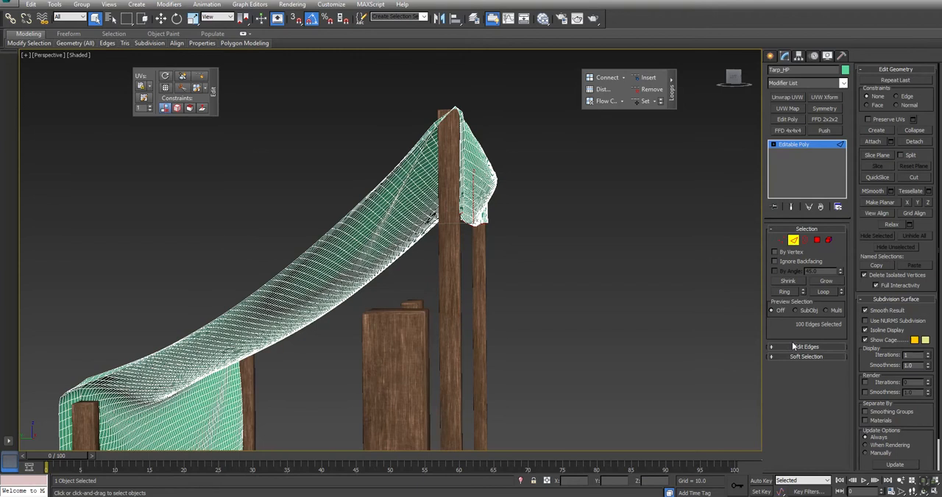
Enable soft selection for the tarp's front hem at vertex level and set the falloff to 16.4.
left_click(789, 358)
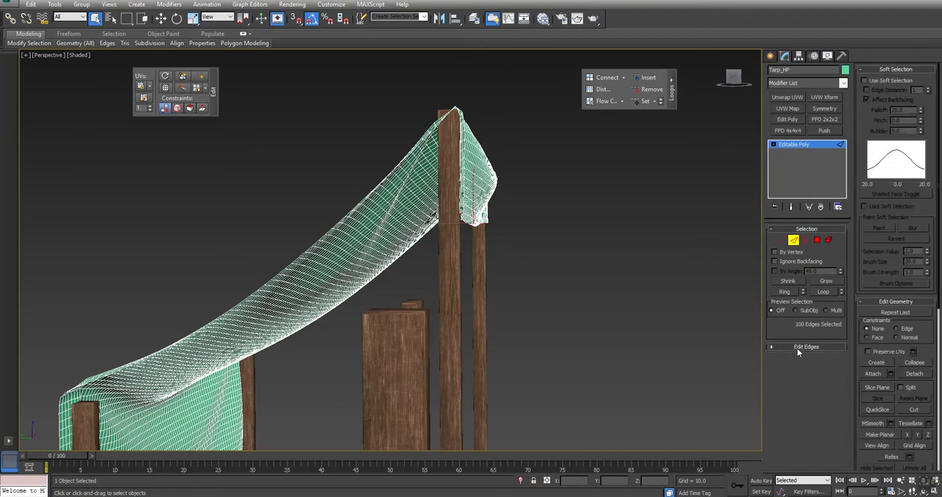
left_click(880, 79)
left_click(783, 241)
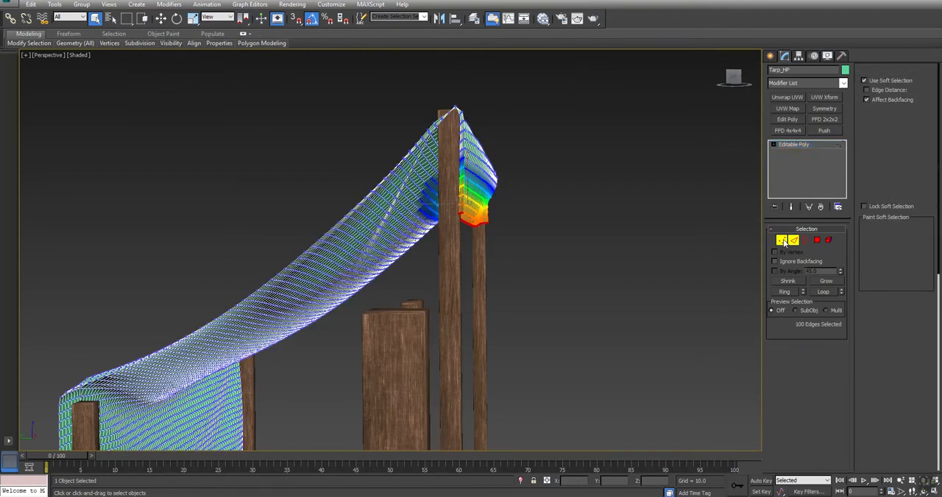
scroll(439, 226, "up", 3)
middle_click_drag(438, 226, 437, 247, "alt")
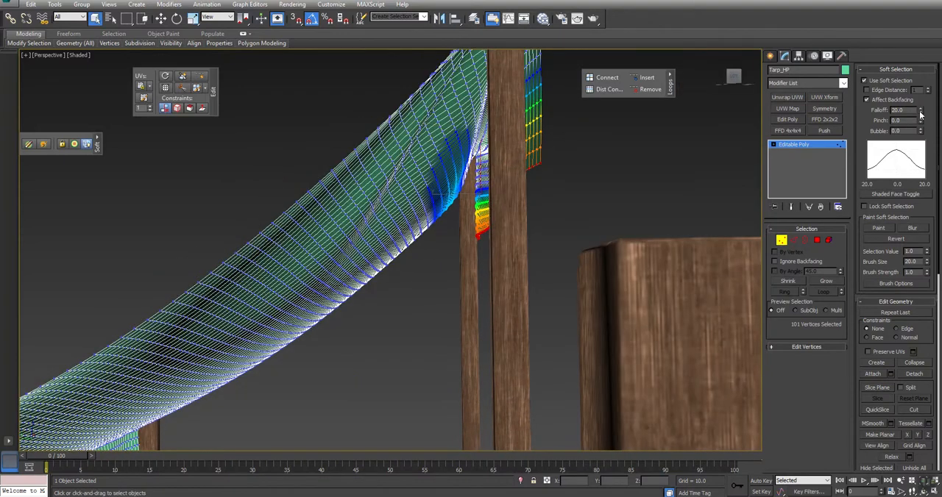
left_click_drag(919, 111, 918, 120)
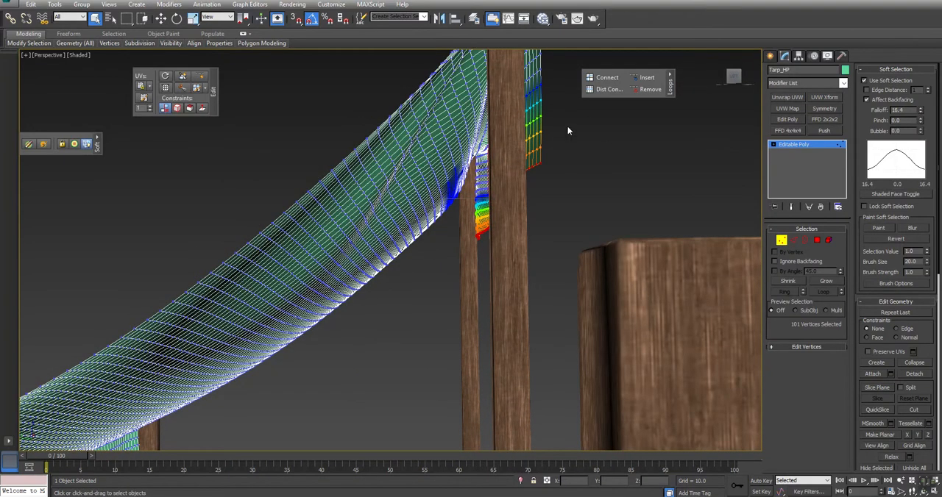
Move a hem vertex of the front flap outward with soft selection where the tall front post pokes through.
middle_click_drag(528, 202, 458, 281, "alt")
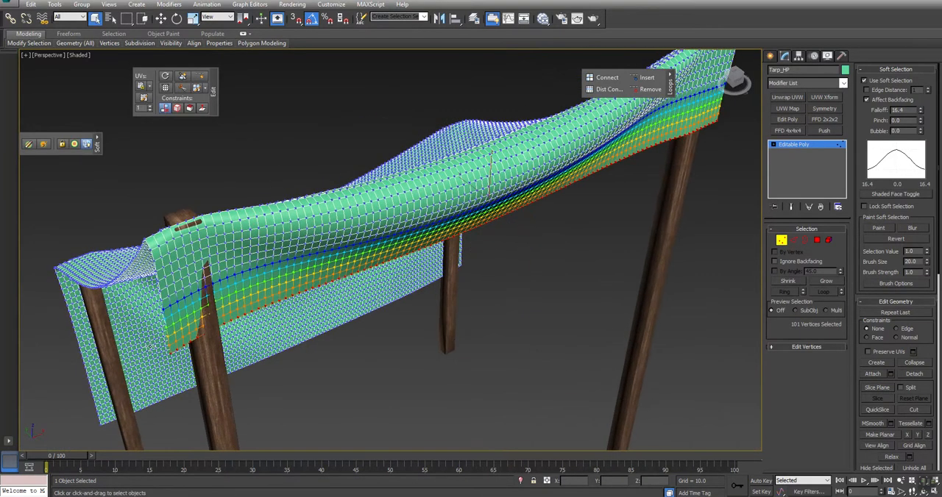
left_click(214, 329)
middle_click_drag(210, 340, 454, 284, "alt")
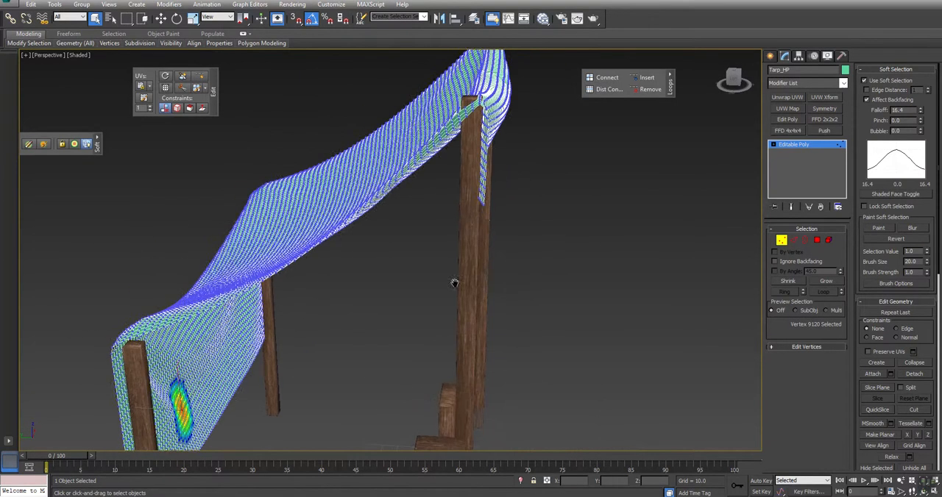
left_click(476, 198)
middle_click_drag(477, 198, 357, 284, "alt")
scroll(512, 197, "up", 3)
key("F3")
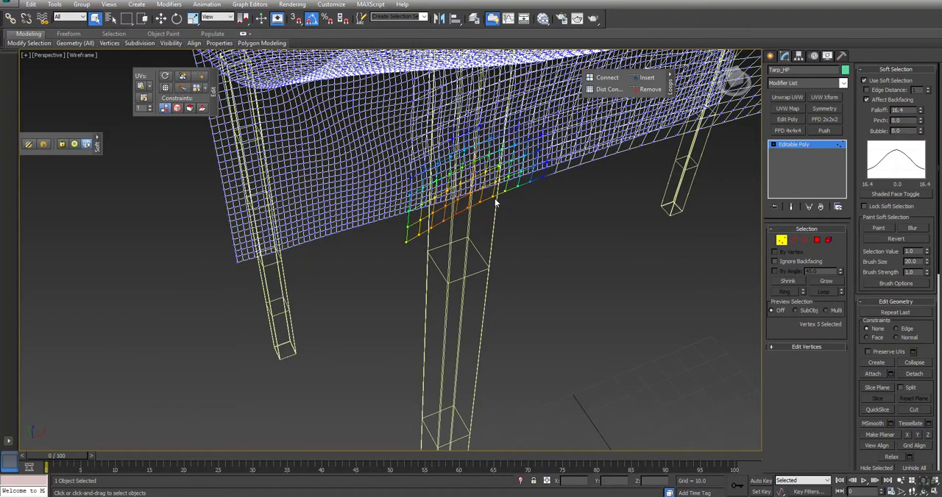
key("F3")
middle_click_drag(431, 257, 450, 233, "alt")
key("w")
left_click_drag(478, 161, 486, 166)
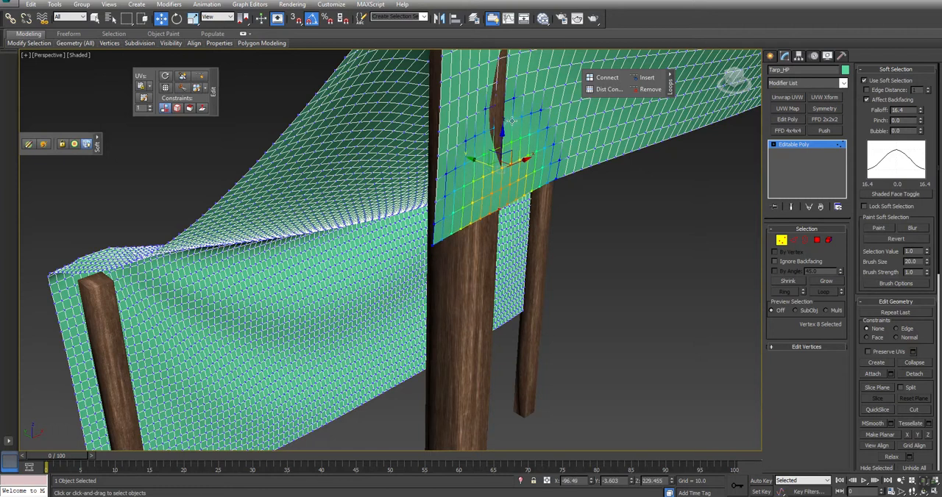
Move a vertex higher on the front flap outward over the same tall post and finish vertex editing.
left_click(513, 120)
left_click_drag(511, 120, 517, 121)
middle_click_drag(485, 239, 412, 321)
scroll(450, 260, "down", 5)
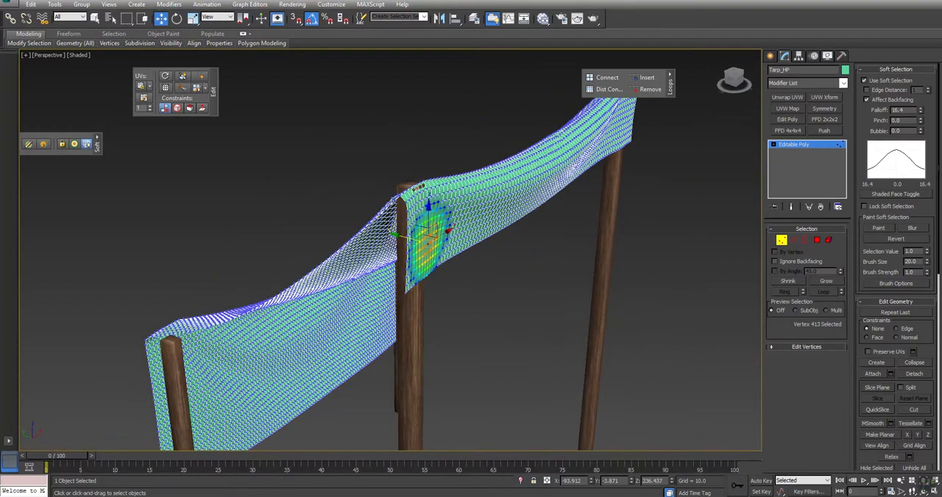
left_click(781, 242)
Select the two tall front posts and display edged faces in the Perspective view.
left_click(404, 215)
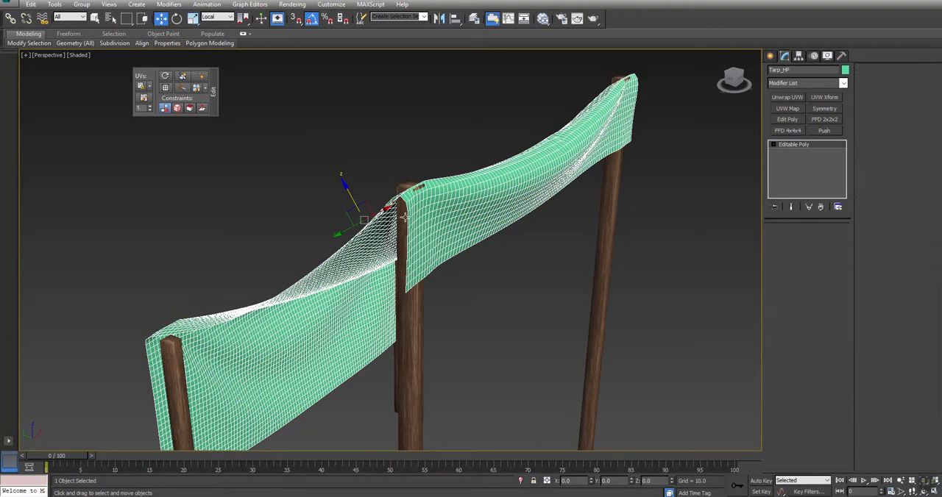
left_click(615, 206, "ctrl")
middle_click_drag(577, 292, 601, 171)
left_click(674, 182)
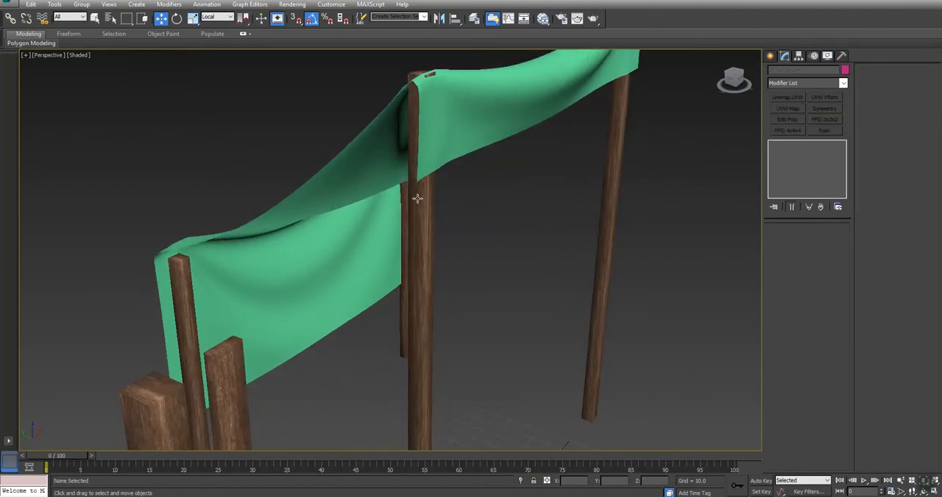
left_click_drag(677, 211, 564, 278)
left_click(426, 343, "ctrl")
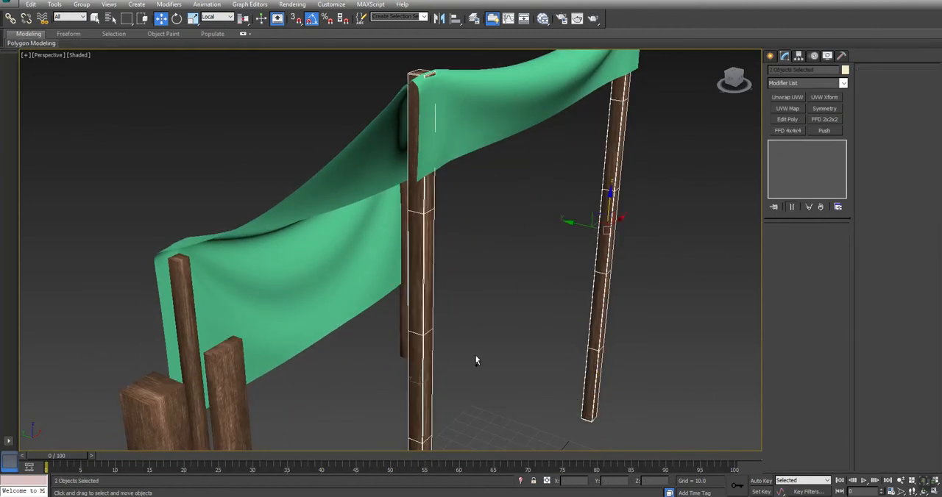
middle_click_drag(501, 338, 699, 213, "alt")
key("F4")
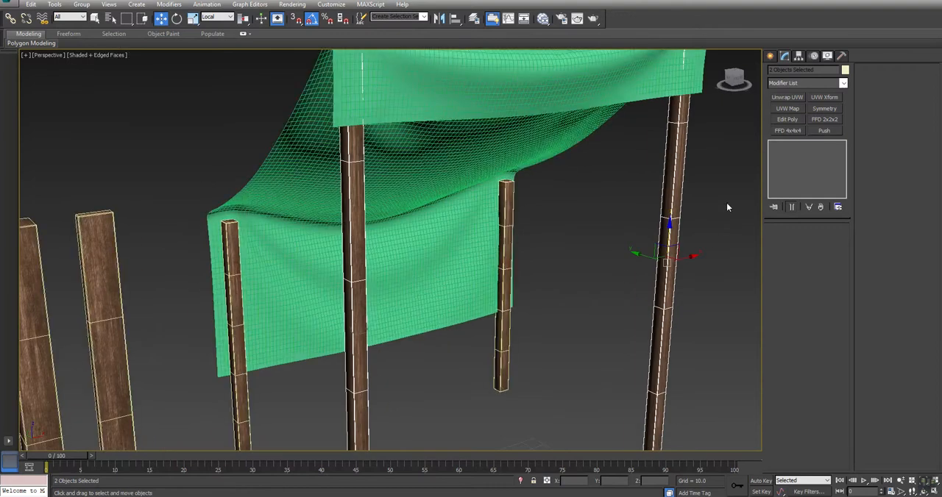
Rotate the tall front post W_Beam001 by -180 degrees about its Z axis.
left_click(678, 164)
middle_click_drag(678, 164, 429, 144, "alt")
key("e")
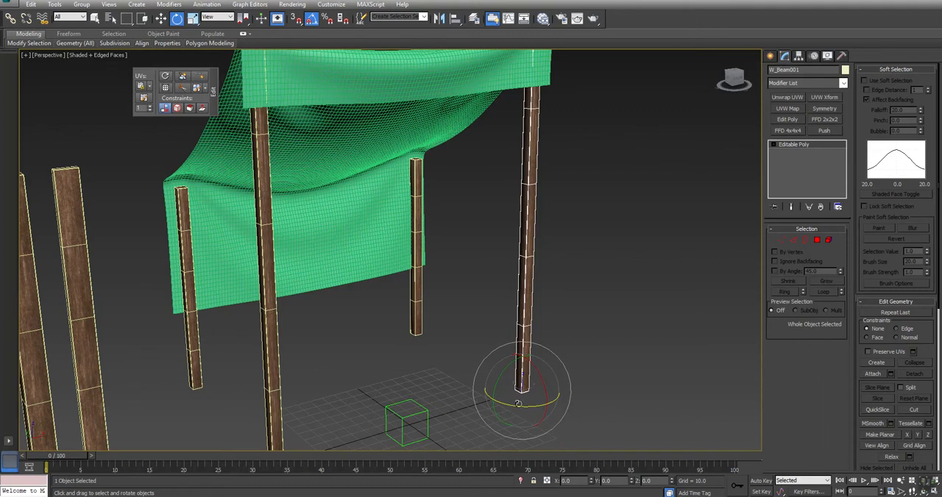
left_click_drag(514, 404, 573, 405)
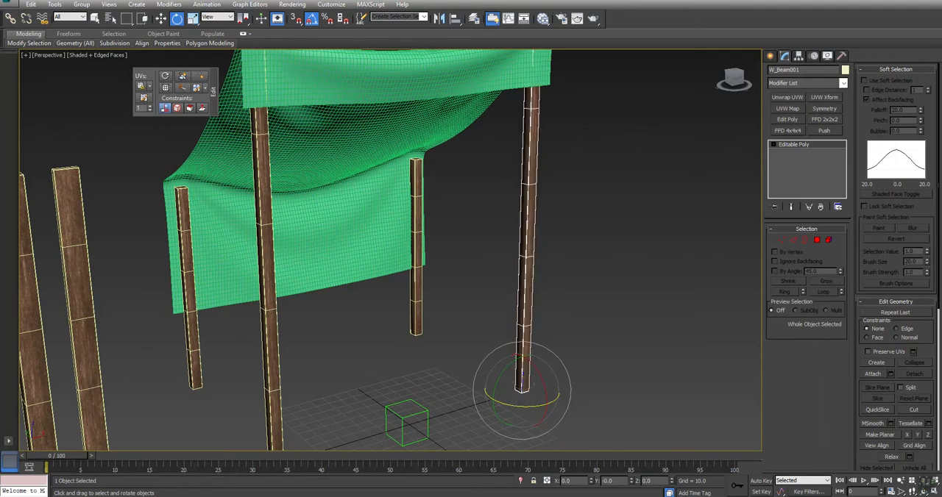
type("-180")
key("Return")
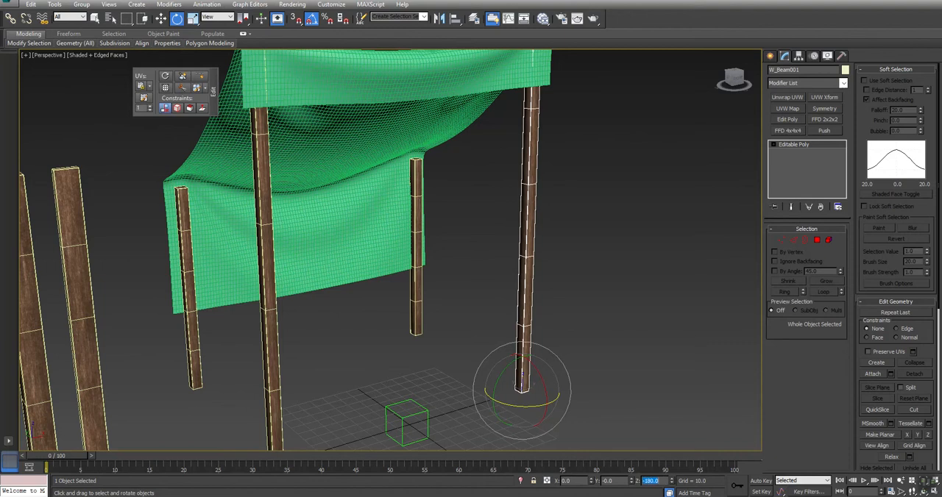
Rotate the two short rear posts about Z, W_Beam004 by 90 degrees and W_Beam003 by -90 degrees.
left_click_drag(448, 301, 399, 328)
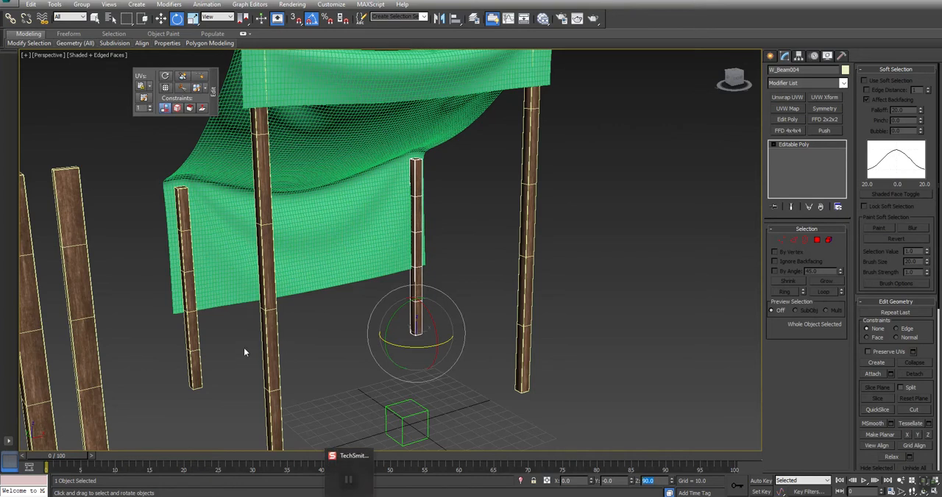
left_click(189, 363)
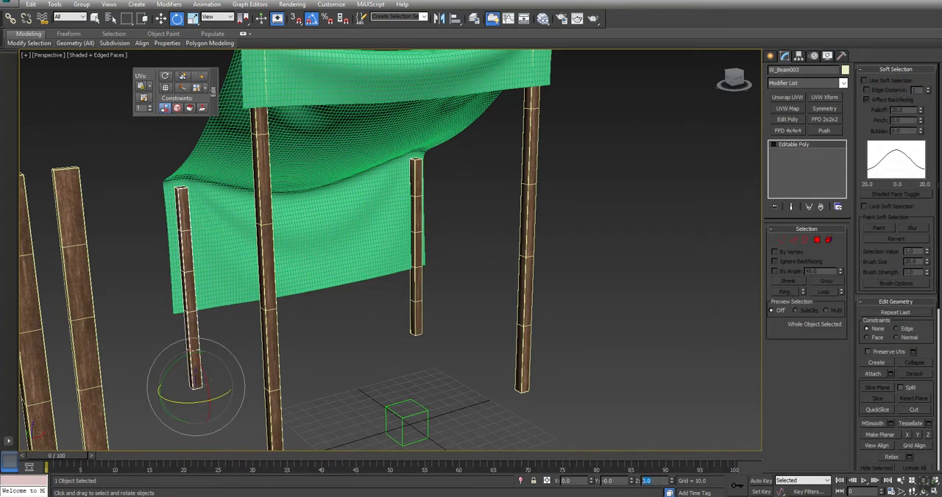
key("Return")
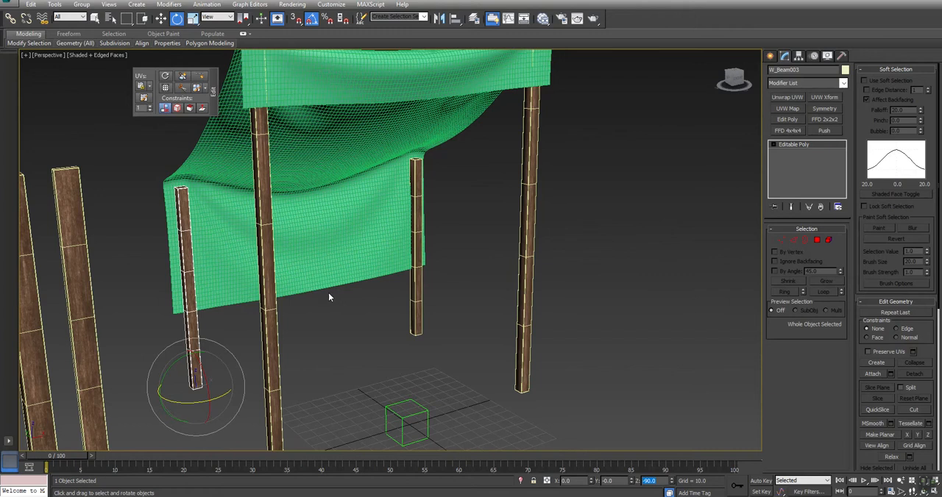
Apply one shared FFD 2x2x2 modifier to both tall front posts.
left_click(576, 226)
left_click(527, 279)
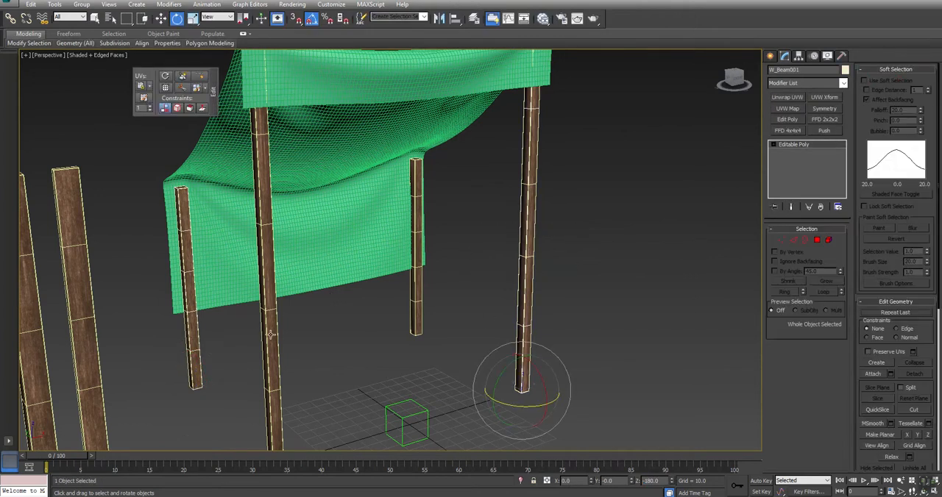
left_click(270, 335, "ctrl")
left_click(825, 120)
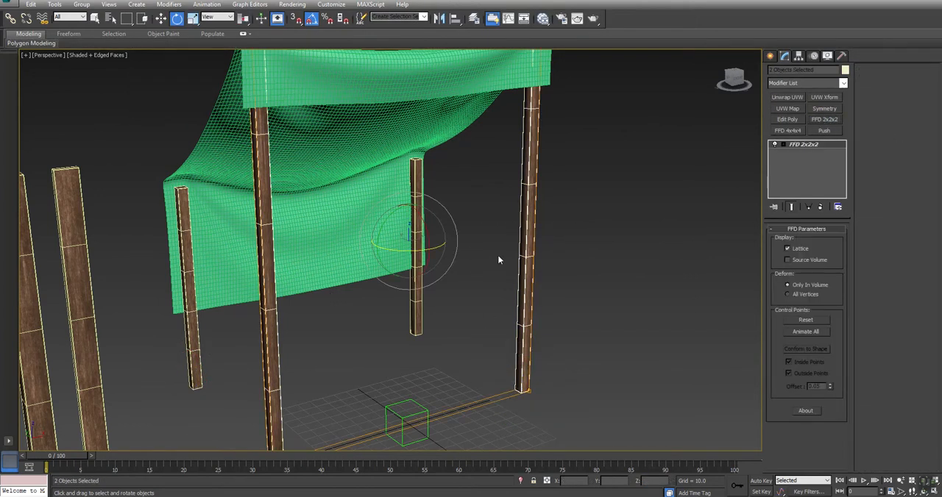
Slope the tops of the tall front posts by lowering the FFD's upper rear control points to follow the tarp in the Left view.
key("alt+w")
key("alt+w")
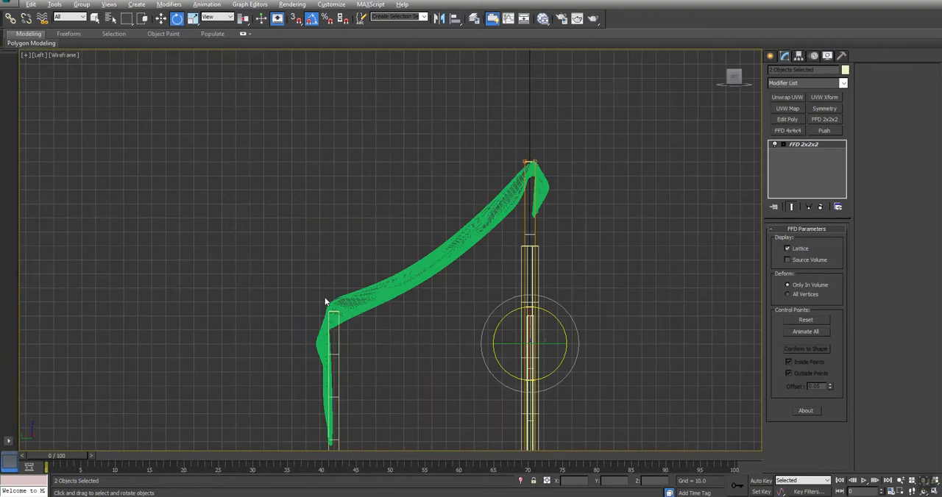
scroll(535, 159, "up", 4)
key("1")
left_click_drag(519, 147, 471, 235)
key("w")
left_click_drag(499, 144, 501, 170)
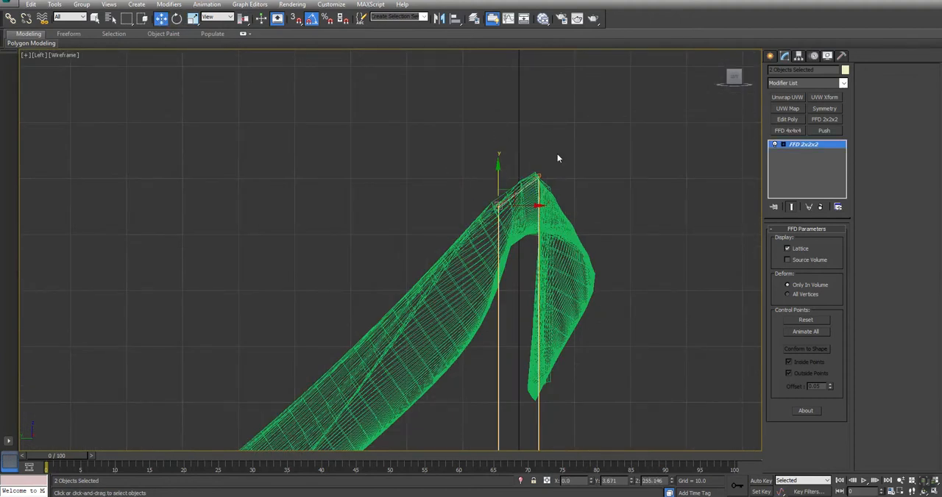
mouse_move(556, 162)
left_mouse_down()
mouse_move(530, 187)
mouse_move(548, 163)
left_mouse_up()
Convert the two tall front posts to Editable Poly and turn off edged faces in the Perspective view.
key("alt+w")
key("alt+w")
middle_click_drag(368, 258, 257, 274, "alt")
left_click_drag(318, 239, 429, 255)
right_click(321, 271)
mouse_move(341, 363)
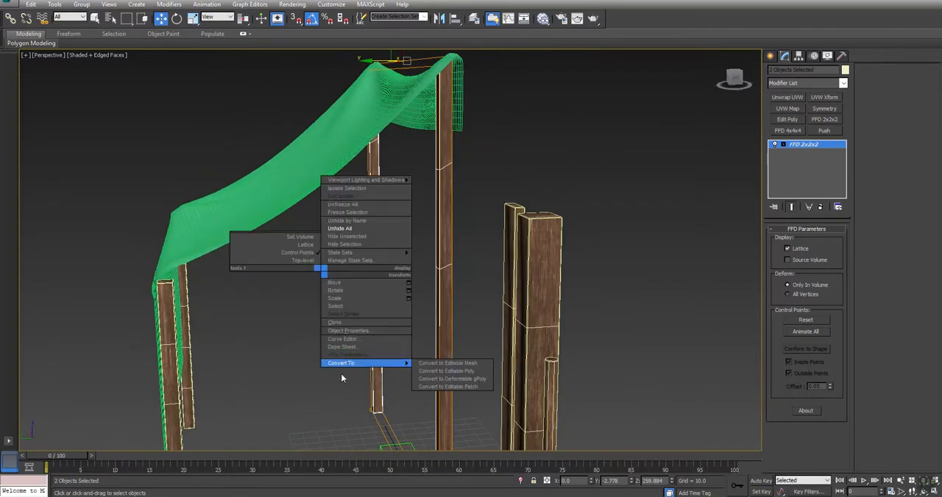
left_click(452, 370)
key("F4")
left_click(319, 349)
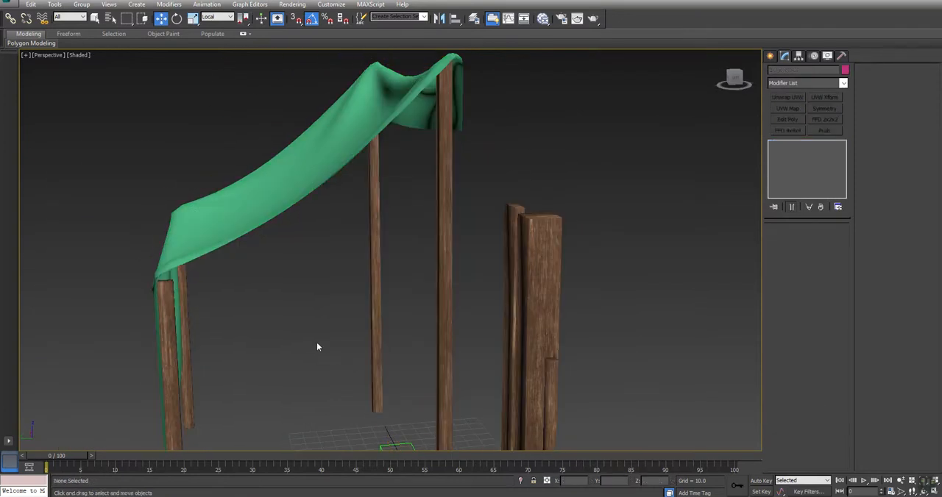
Select both short rear posts and apply a shared FFD 2x2x2 modifier to them.
scroll(230, 250, "up", 3)
left_click(240, 209)
middle_click_drag(290, 232, 385, 162, "alt")
left_click(345, 176, "ctrl")
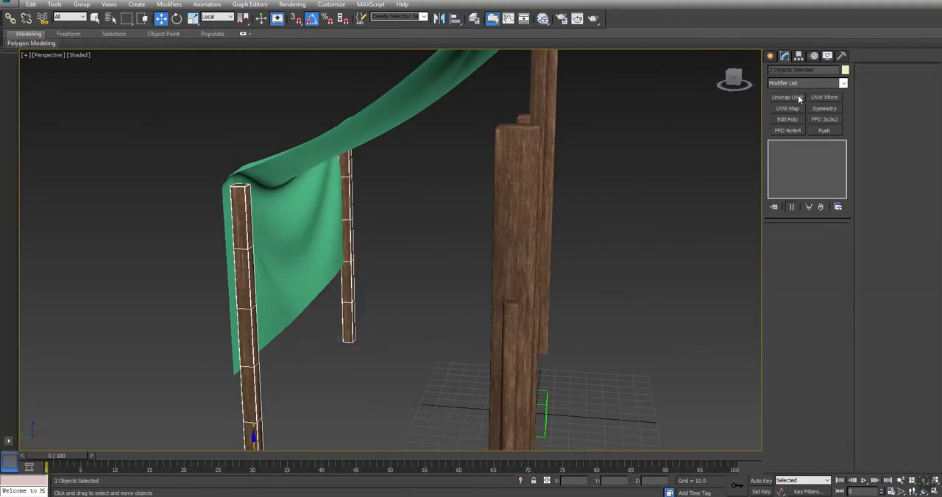
left_click(822, 120)
Slope the tops of the short rear posts beneath the tarp by lowering the FFD's upper outer control points in the Left view.
key("alt+w")
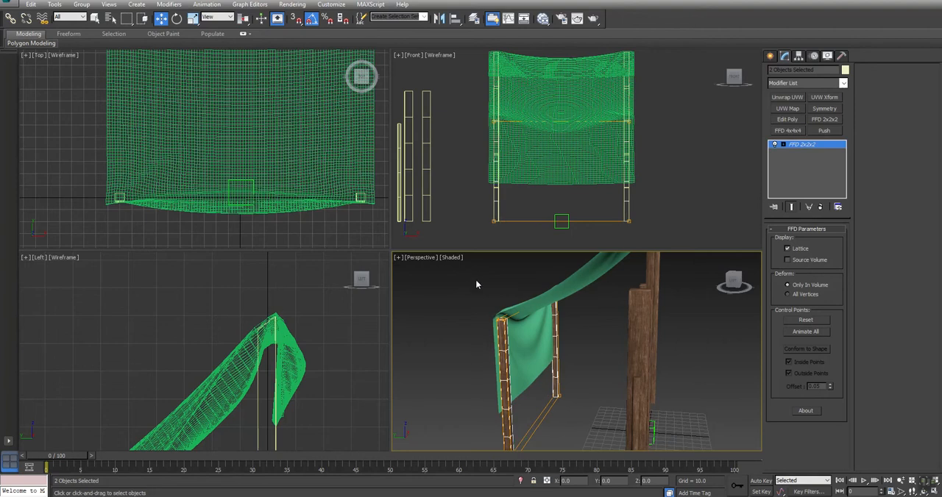
scroll(547, 278, "up", 4)
left_click_drag(537, 282, 530, 264)
scroll(274, 285, "up", 6)
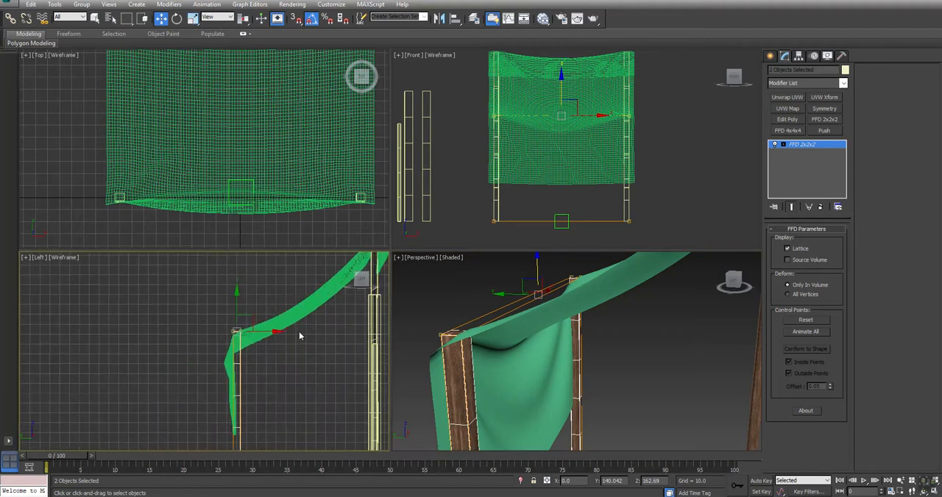
left_click_drag(208, 336, 260, 383)
scroll(262, 371, "up", 4)
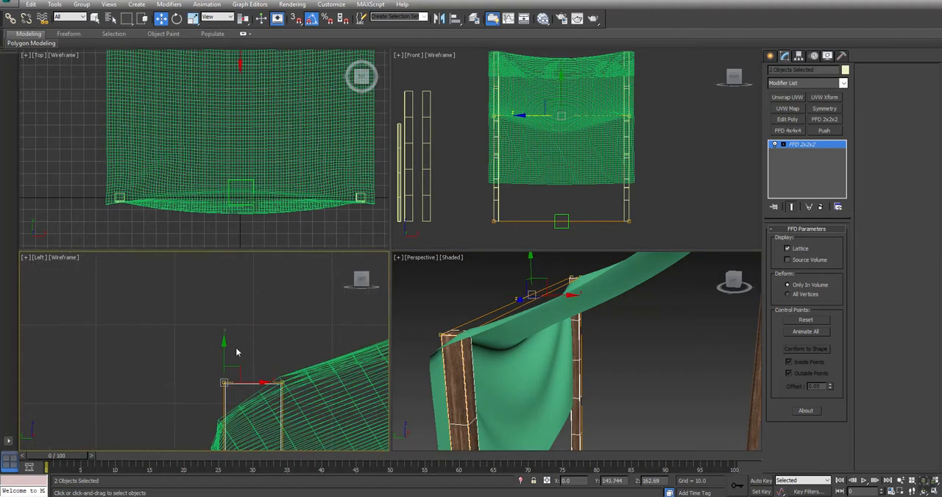
left_click_drag(222, 358, 236, 400)
Convert the two short rear posts to Editable Poly.
right_click(478, 355)
key("alt+w")
middle_click_drag(478, 354, 526, 331, "alt")
right_click(526, 330)
mouse_move(564, 419)
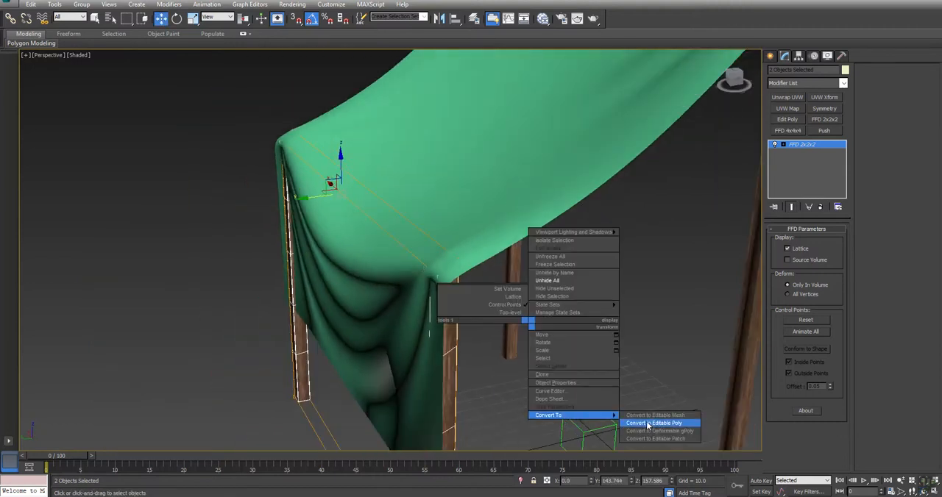
left_click(647, 429)
Select the lower corner vertex of the tarp's rear flap beside the post and set the soft selection falloff to 100.
middle_click_drag(436, 364, 538, 309, "alt")
left_click(404, 172)
middle_click_drag(437, 67, 402, 295, "alt")
left_click(780, 241)
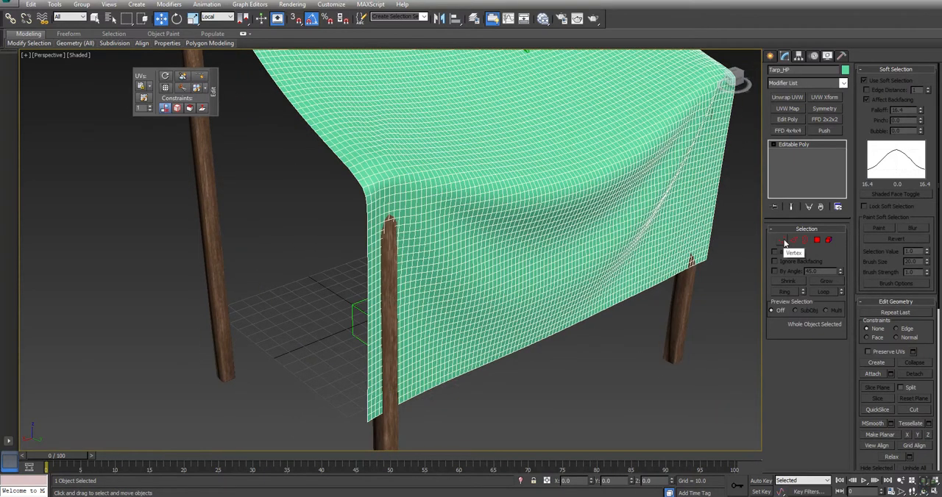
left_click(364, 423)
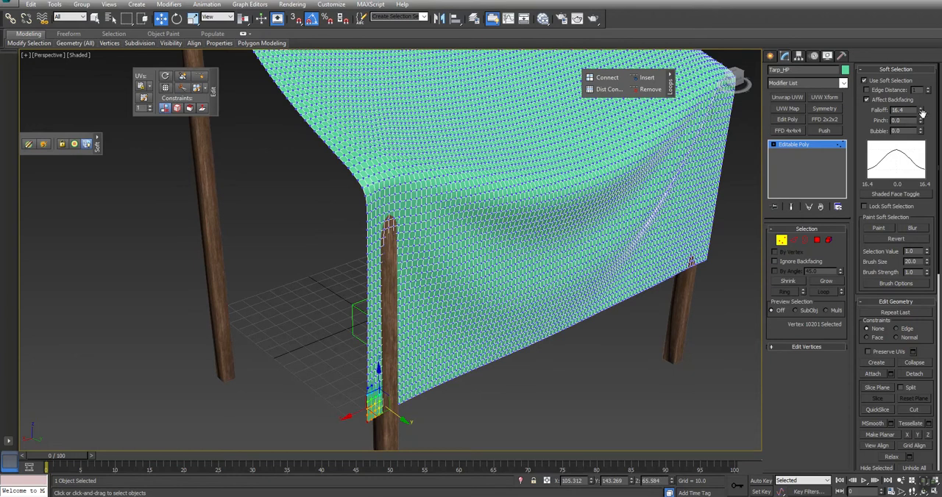
mouse_move(920, 106)
left_mouse_down()
mouse_move(919, 30)
mouse_move(906, 243)
mouse_move(909, 110)
left_mouse_up()
type("100")
key("Return")
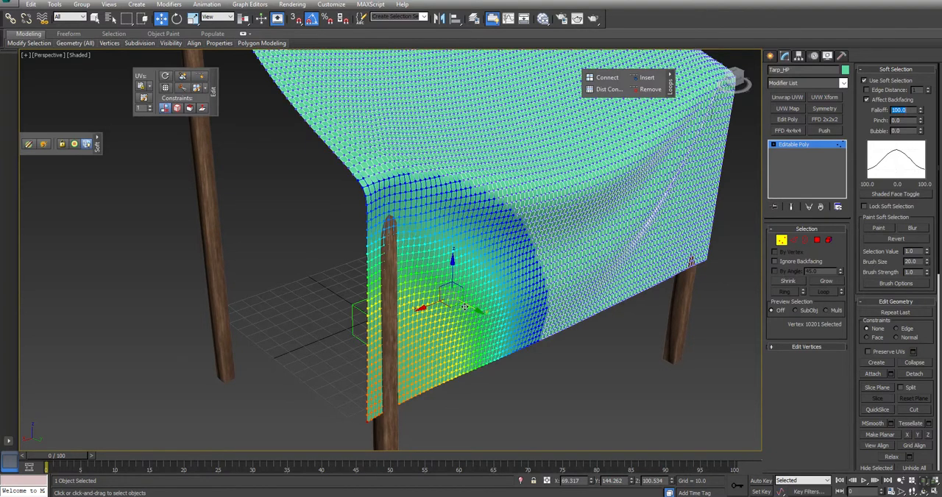
Move the softly selected rear corner outward over the post and reduce the falloff to 50.
left_click_drag(466, 307, 469, 312)
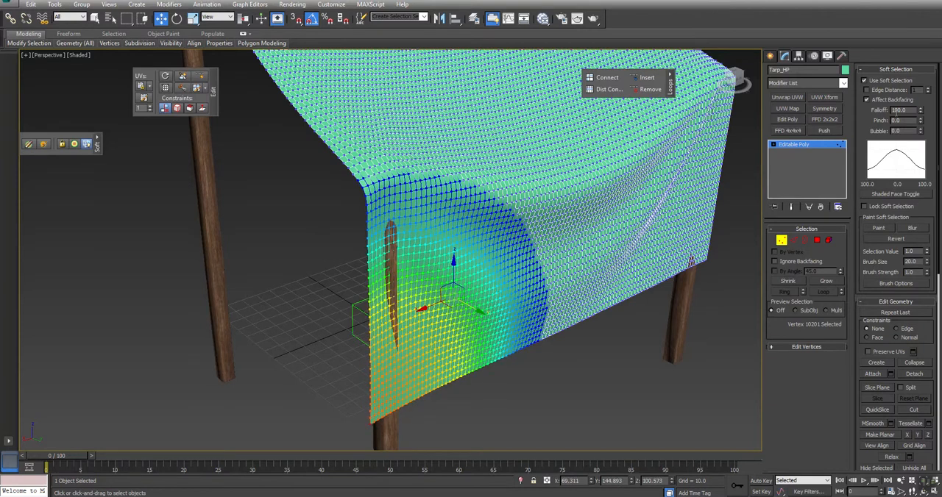
type("50")
key("Return")
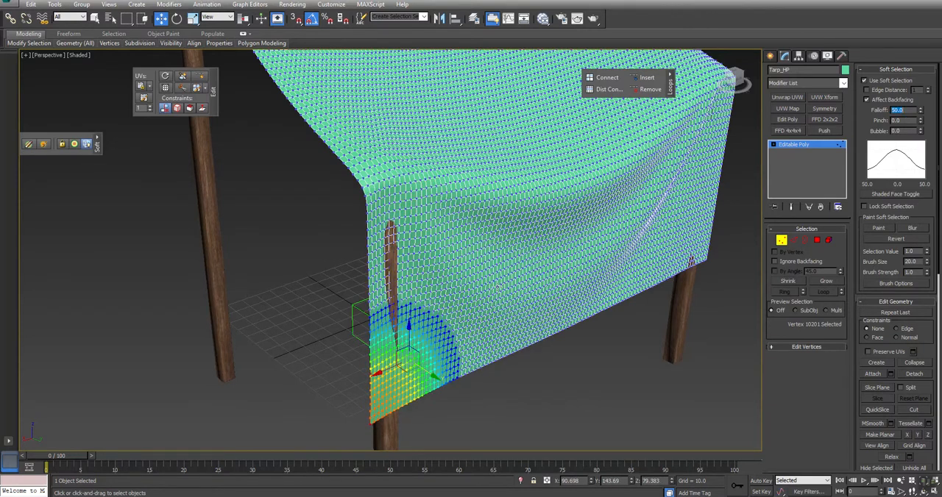
Move the softly selected cloth covering the near rear post outward so it clears the post, and clear the vertex selection.
left_click(396, 279)
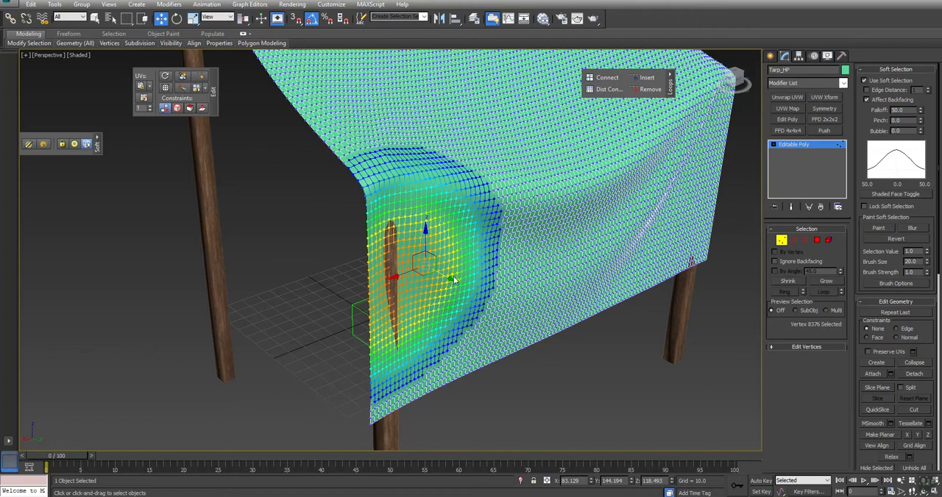
left_click_drag(447, 276, 448, 280)
left_click(704, 291)
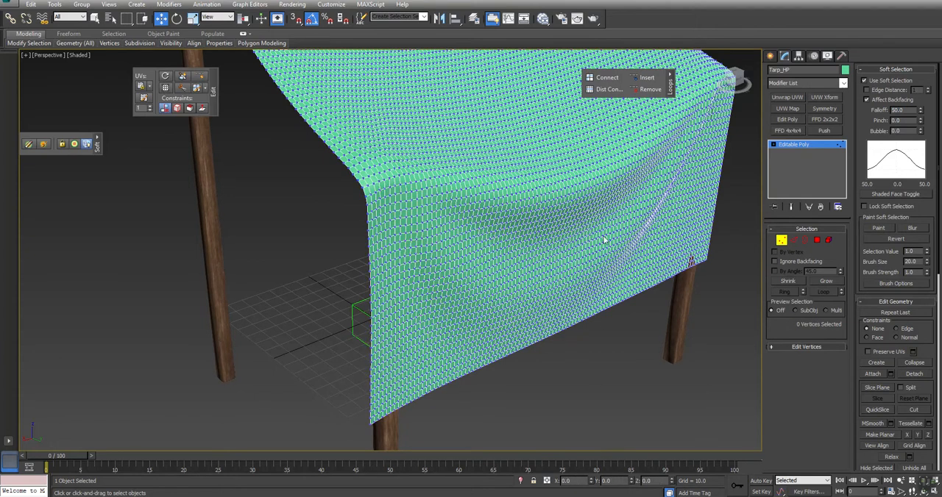
Move the rear flap's opposite lower corner outward over the far rear post using soft selection, and deselect the vertex.
middle_click_drag(703, 291, 673, 287)
left_click(665, 262)
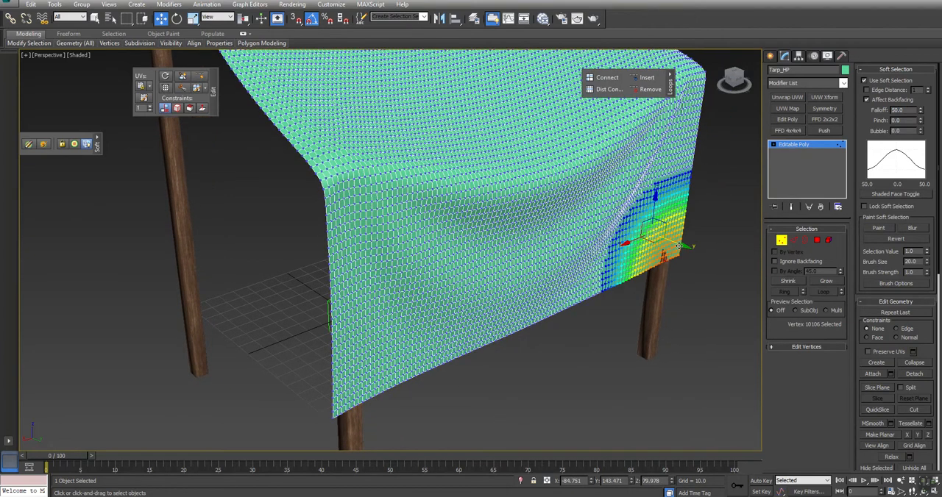
left_click(540, 357)
middle_click_drag(541, 358, 598, 241, "alt")
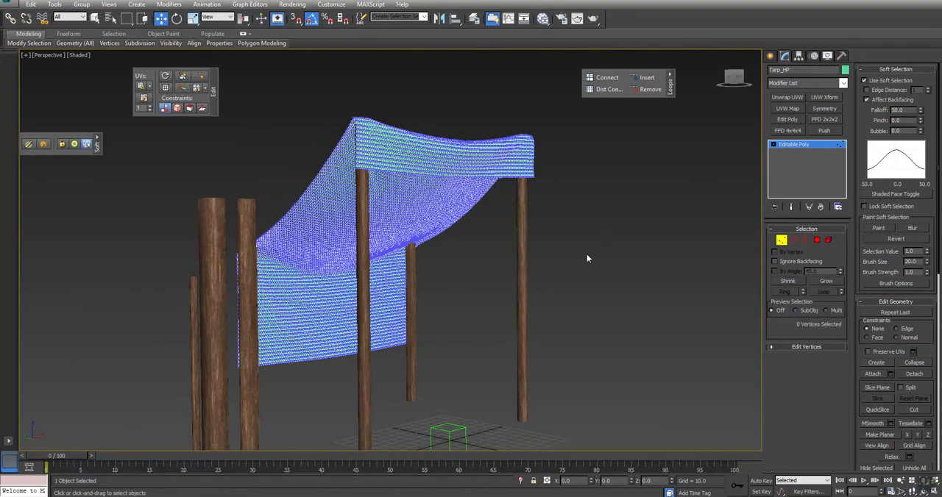
Leave vertex editing, clone the tarp as a copy named Tarp_LP, and isolate the clone.
right_click(598, 241)
left_click(559, 237)
middle_click_drag(483, 254, 456, 273, "alt")
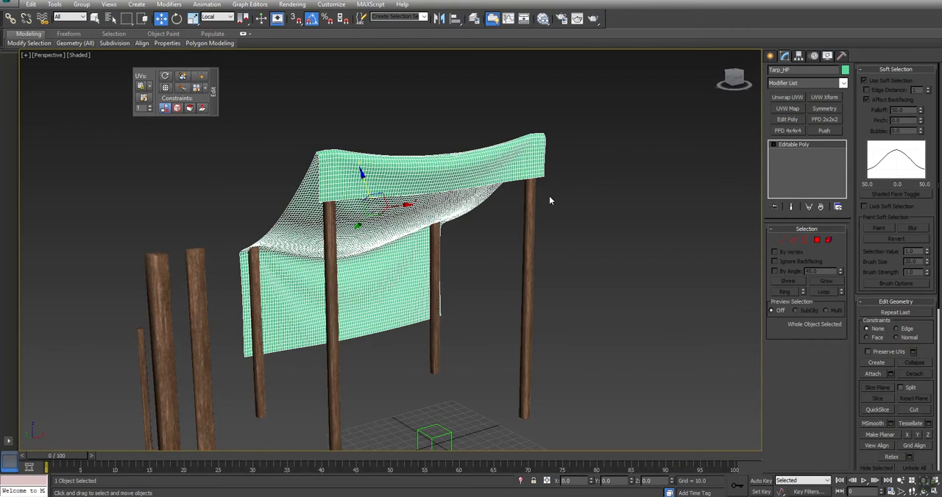
key("ctrl+v")
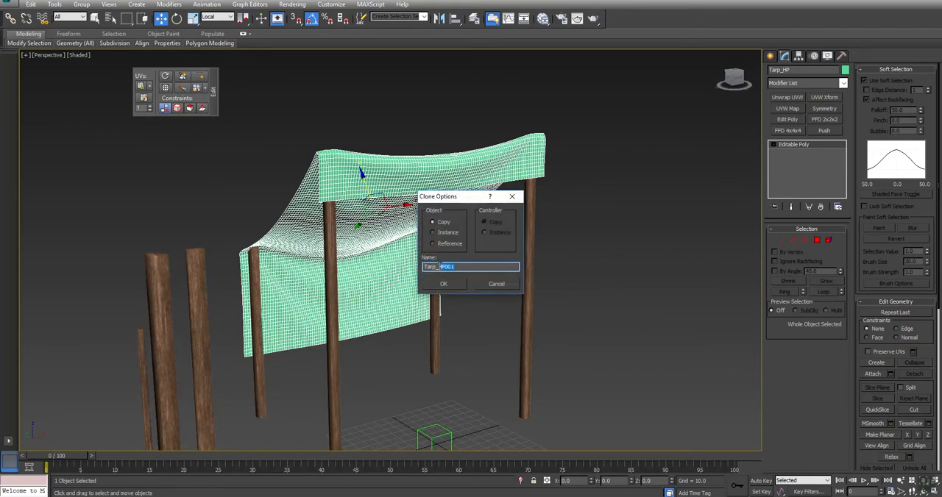
type("LP")
key("Return")
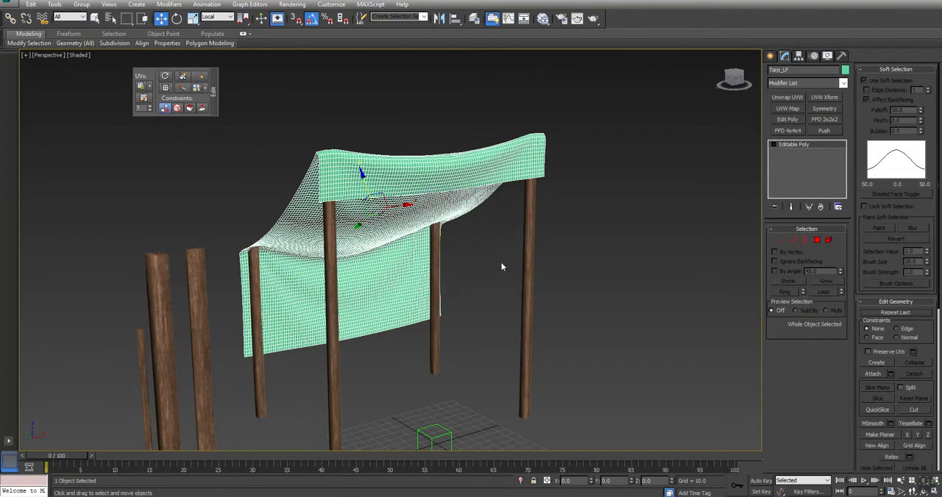
right_click(498, 259)
left_click(520, 221)
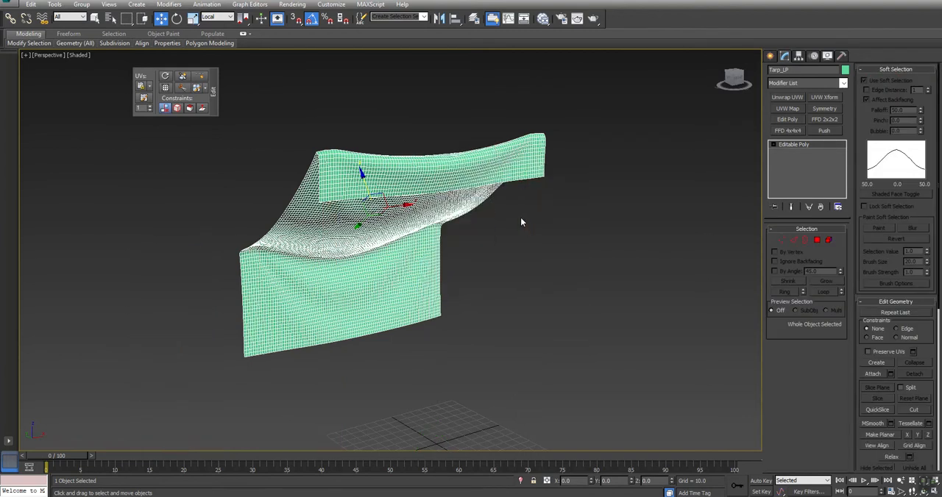
Enter edge editing on Tarp_LP, turn off soft selection, and clear the selected edges.
key("ctrl+r")
left_click_drag(385, 231, 512, 221)
key("w")
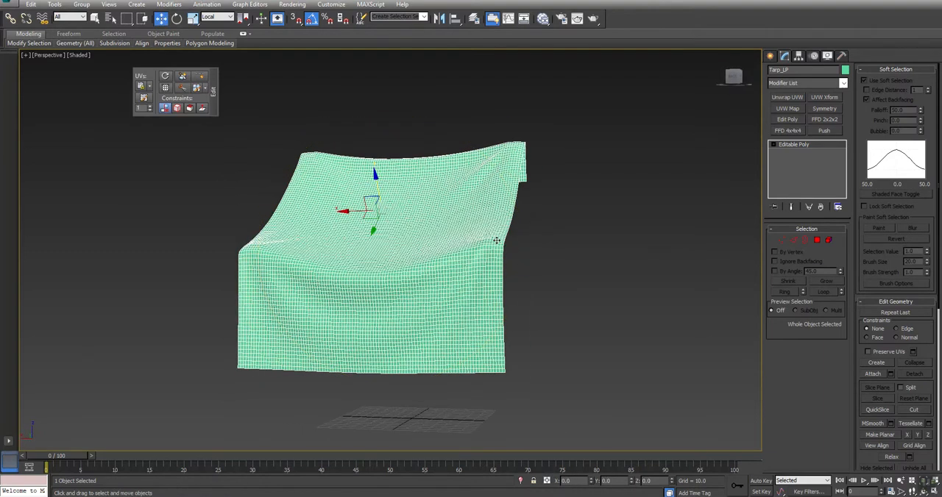
middle_click_drag(509, 254, 502, 267)
key("ctrl+r")
left_click_drag(397, 274, 220, 294)
key("w")
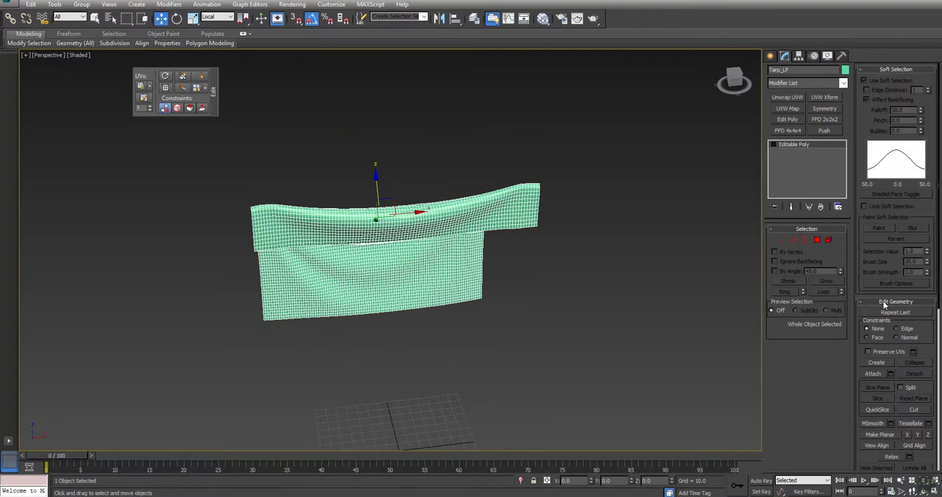
left_click(793, 240)
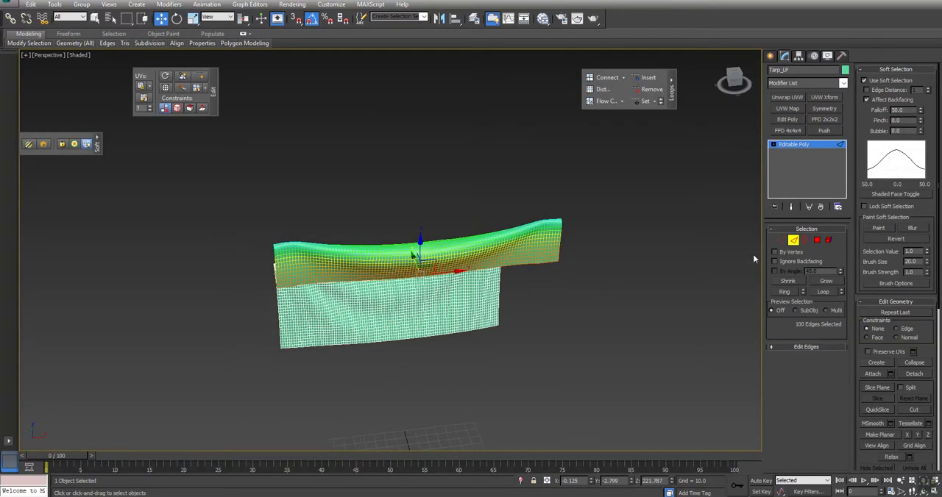
left_click(875, 81)
left_click(569, 267)
Remove every second lengthwise edge loop from Tarp_LP with a dot ring selection started near the front flap's lower corner.
scroll(569, 267, "up", 6)
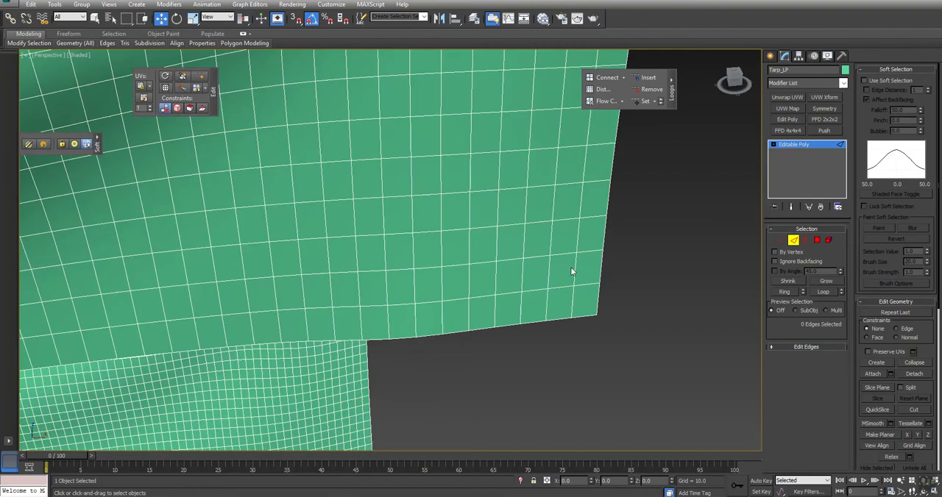
left_click(572, 307)
left_click(32, 6)
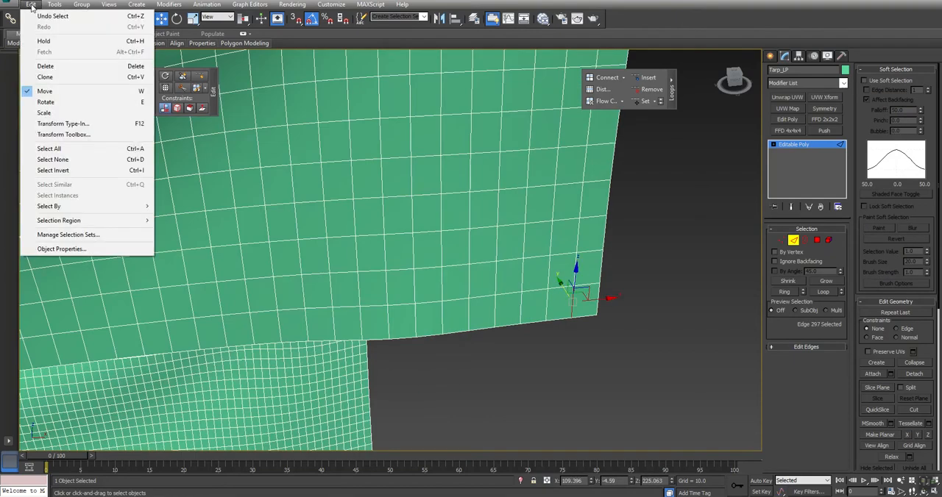
left_click(36, 45)
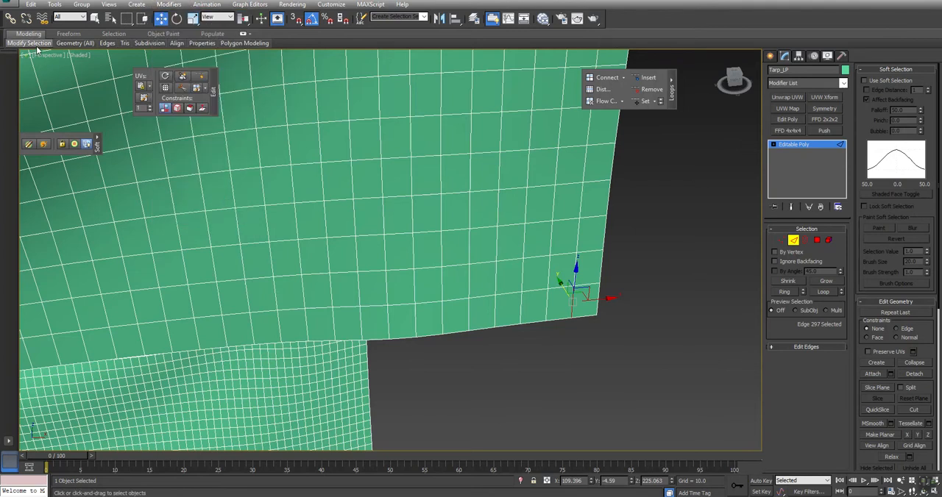
left_click(64, 117)
scroll(355, 215, "down", 10)
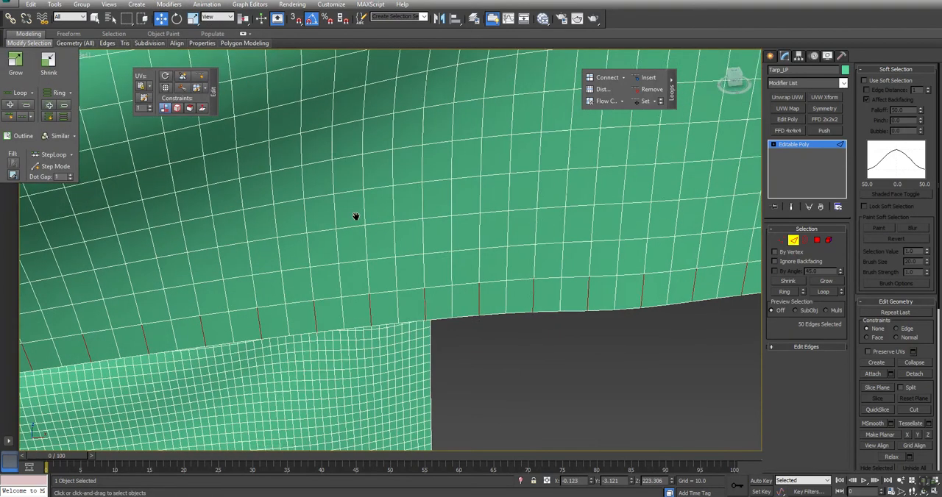
middle_click_drag(160, 280, 198, 287)
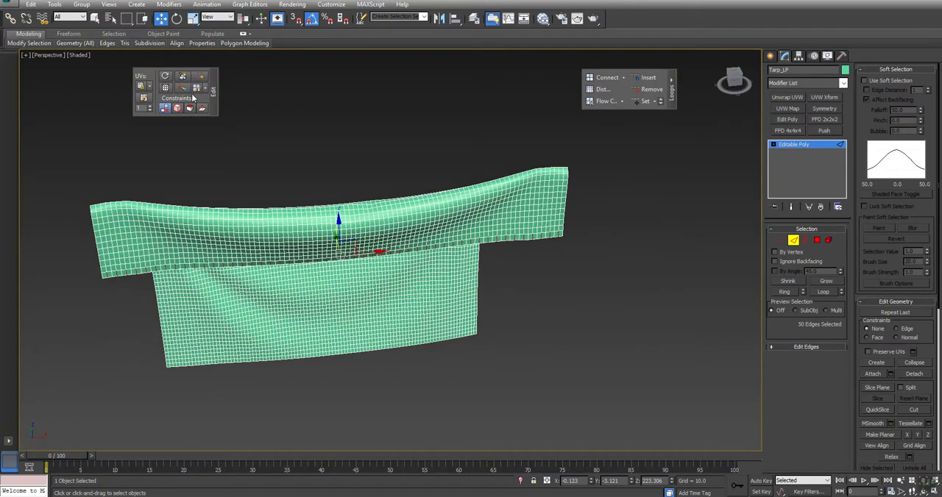
left_click(649, 89)
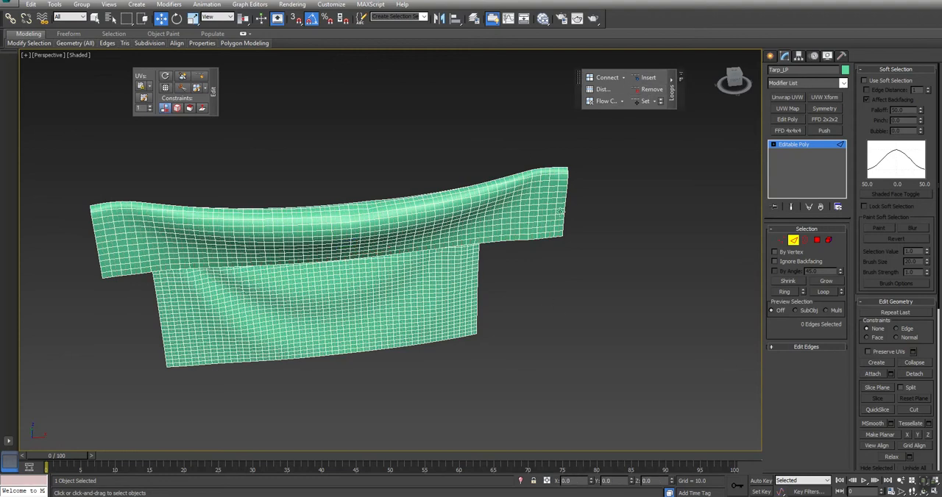
Remove every second crosswise edge loop along the tarp with a dot ring selection from the front flap's side.
left_click(551, 232)
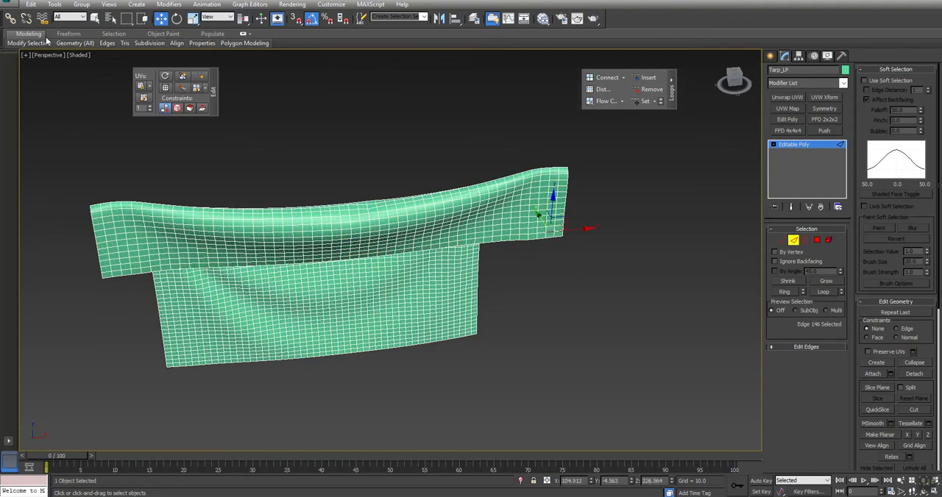
mouse_move(35, 47)
left_click(64, 117)
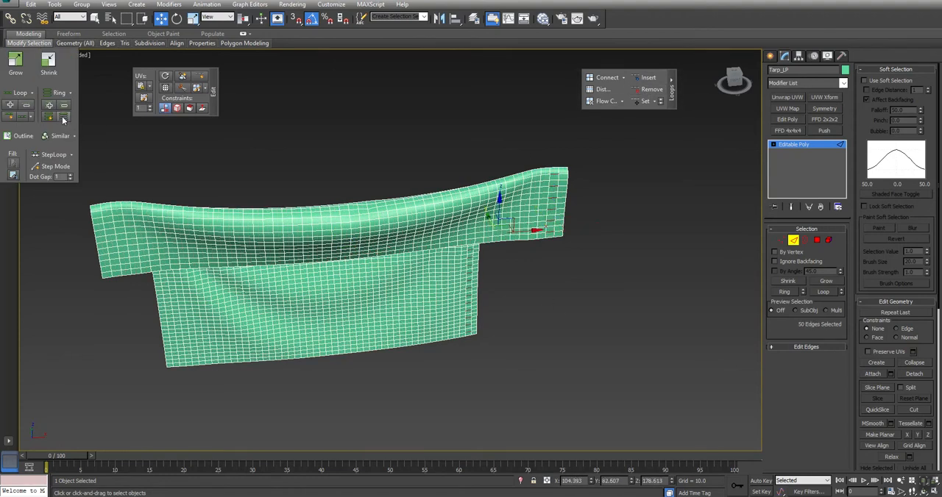
left_click(648, 90)
Thin the lengthwise loops again by removing every second one, starting the dot ring at the front flap's opposite side edge.
middle_click_drag(346, 338, 420, 260, "alt")
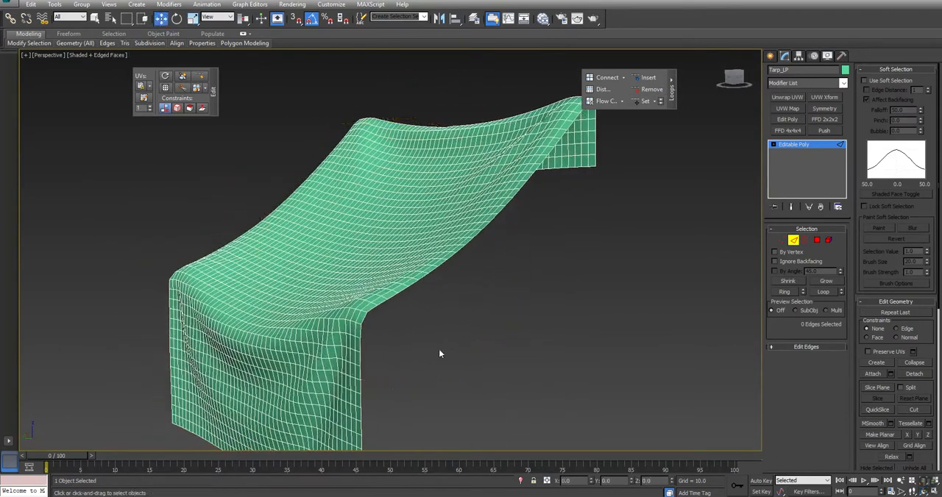
middle_click_drag(515, 246, 385, 287, "alt")
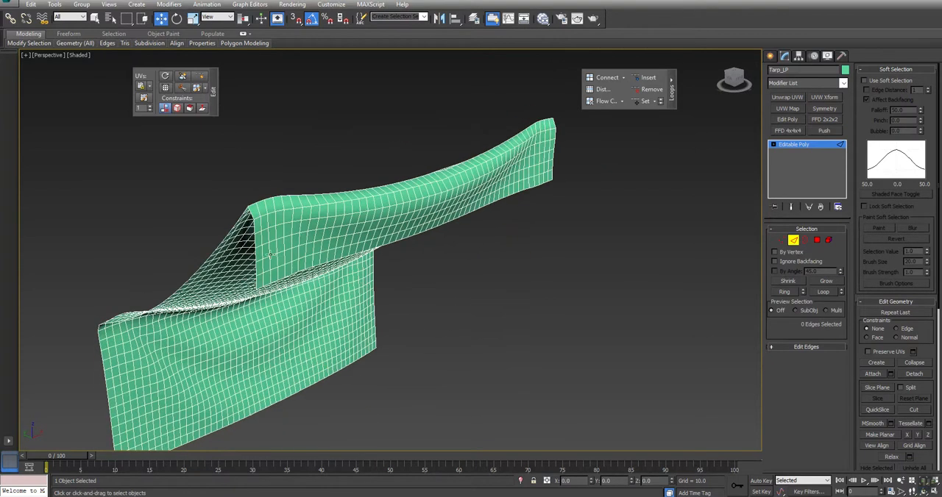
left_click(293, 260)
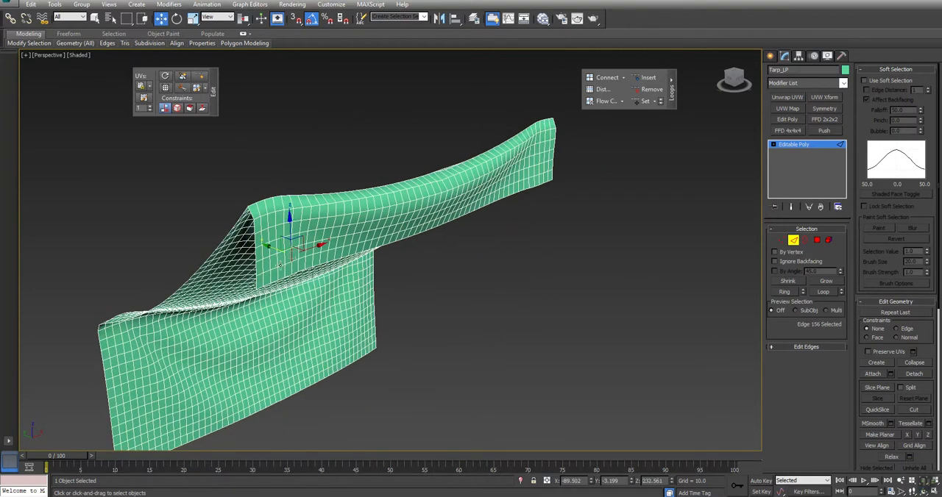
left_click(263, 267)
mouse_move(46, 44)
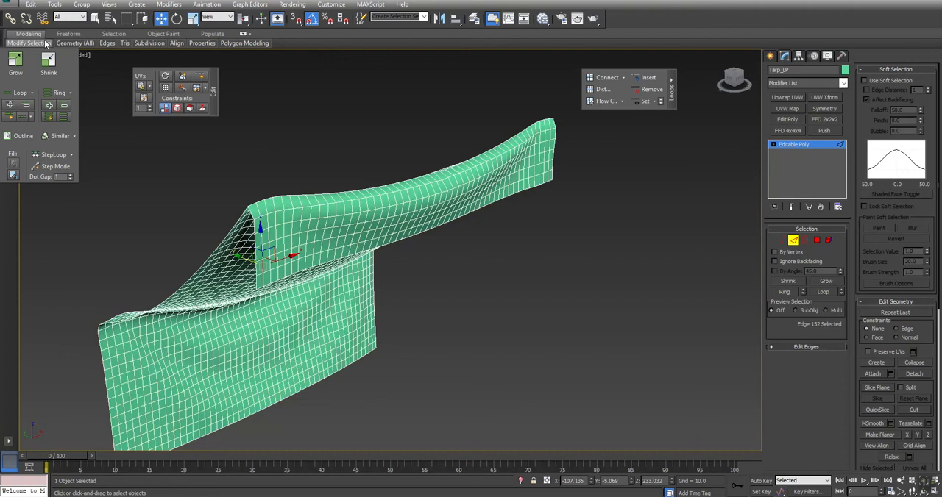
left_click(65, 117)
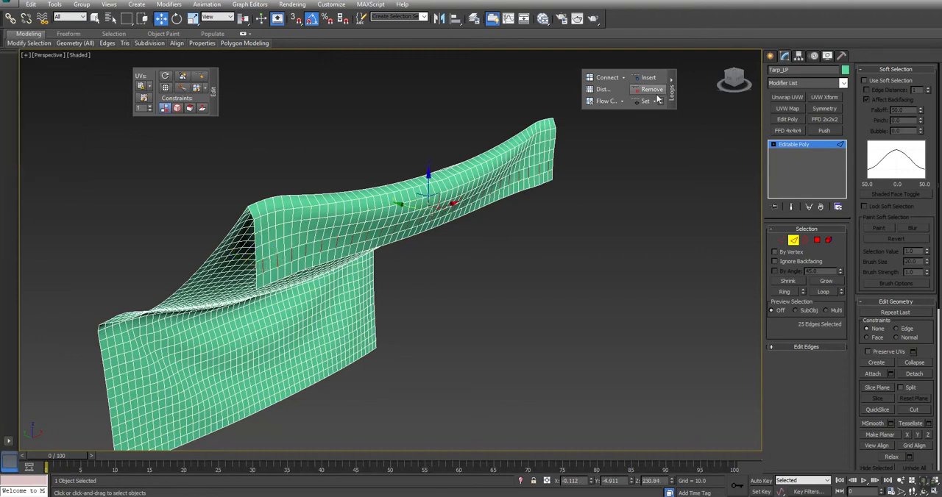
left_click(633, 91)
Thin the crosswise loops again by removing every second one, starting the dot ring from an edge midway along the front flap.
left_click(406, 231)
mouse_move(38, 43)
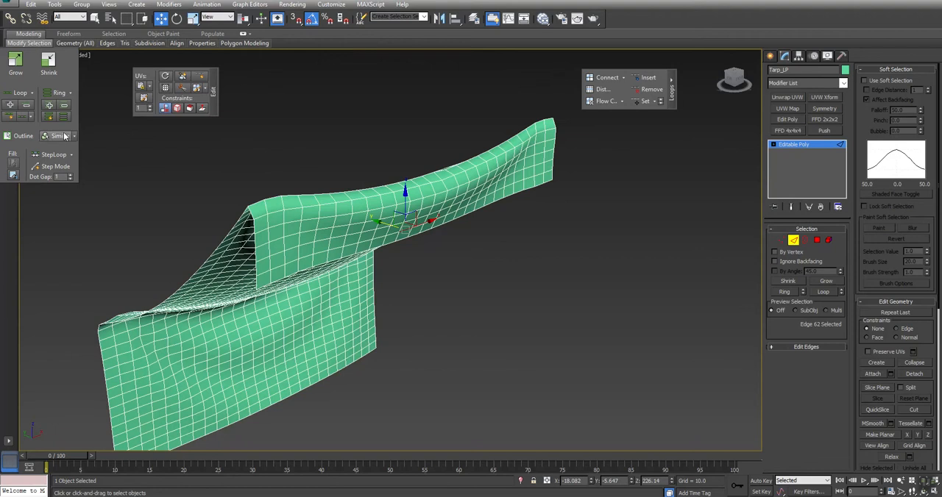
left_click(64, 117)
left_click(653, 94)
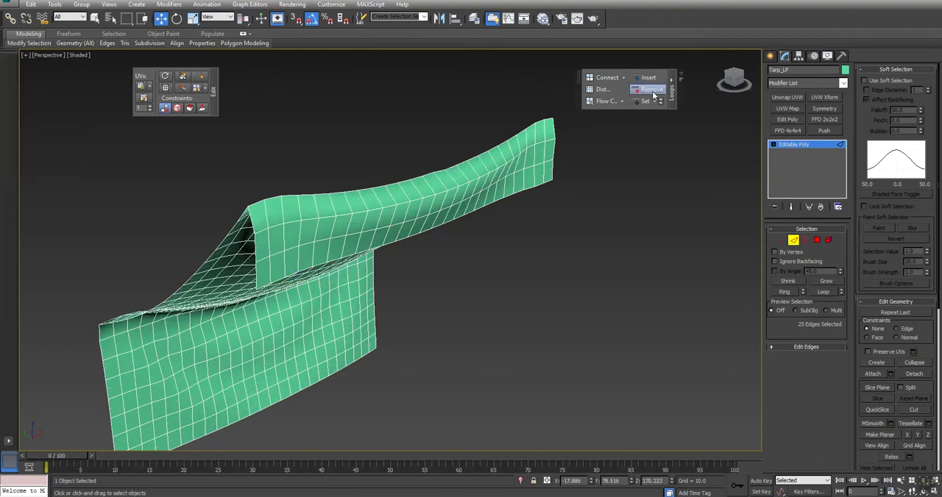
Leave edge editing and check the triangle count of Tarp_LP with the Polygon Counter.
left_click(829, 239)
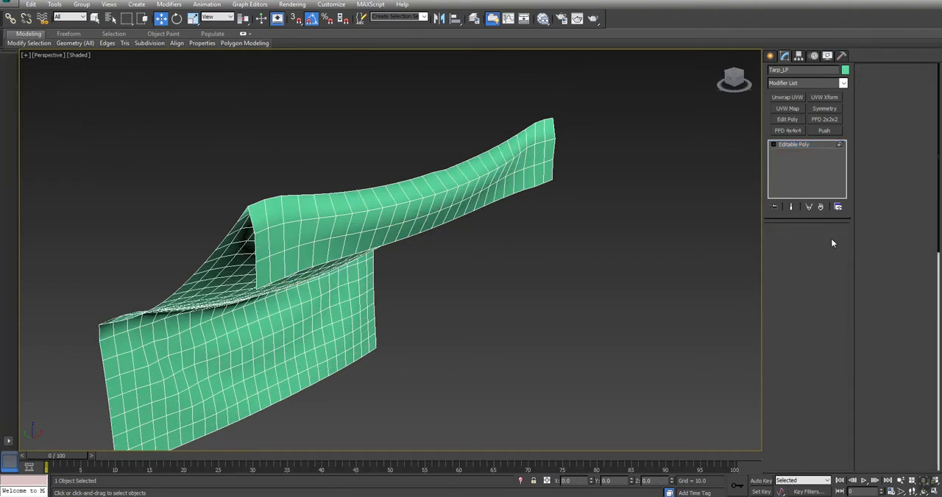
left_click(842, 57)
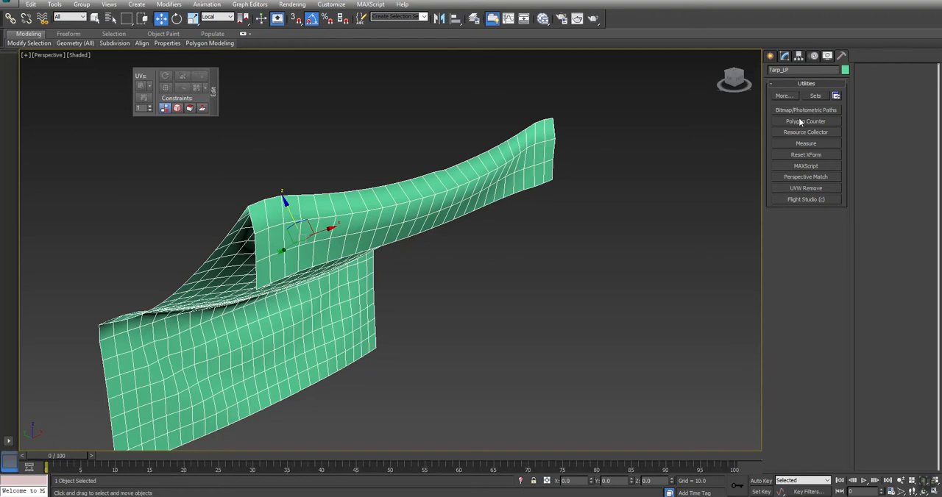
left_click(800, 121)
left_click_drag(501, 200, 131, 68)
Remove alternate lengthwise edge loops from the middle of the tarp, excluding the two outermost dot ring edges on each side.
left_click(784, 58)
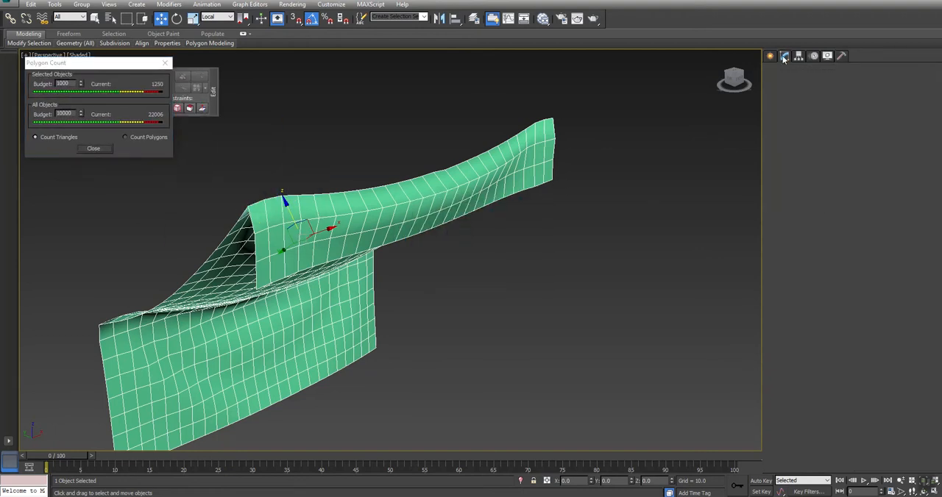
key("ctrl+r")
left_click_drag(365, 285, 488, 252)
key("w")
left_click(792, 244)
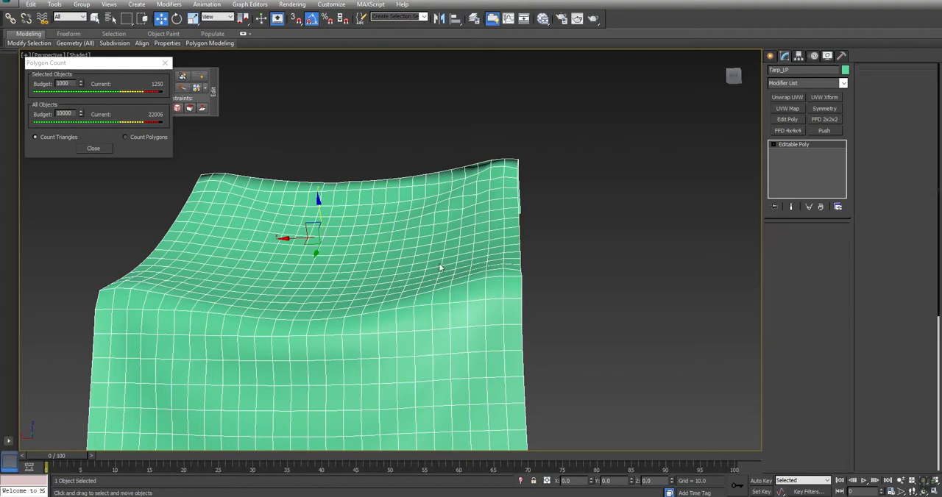
left_click(503, 204)
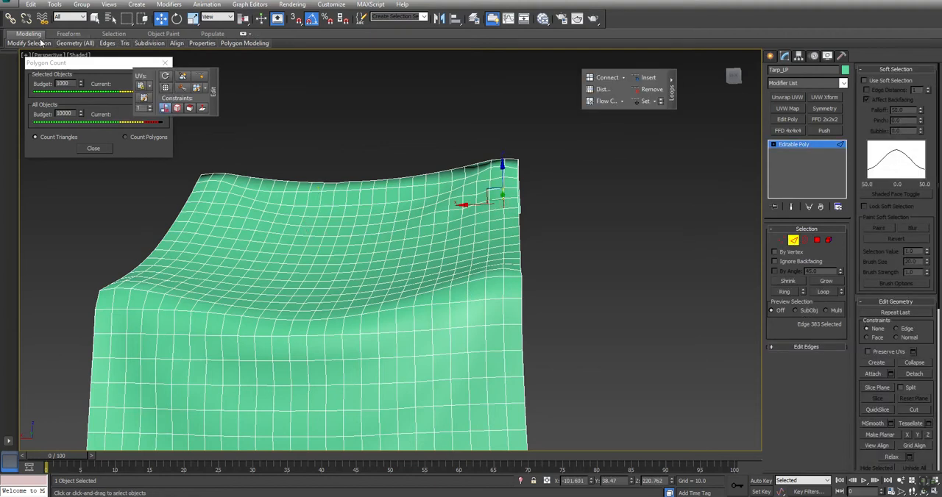
mouse_move(38, 46)
left_click(62, 117)
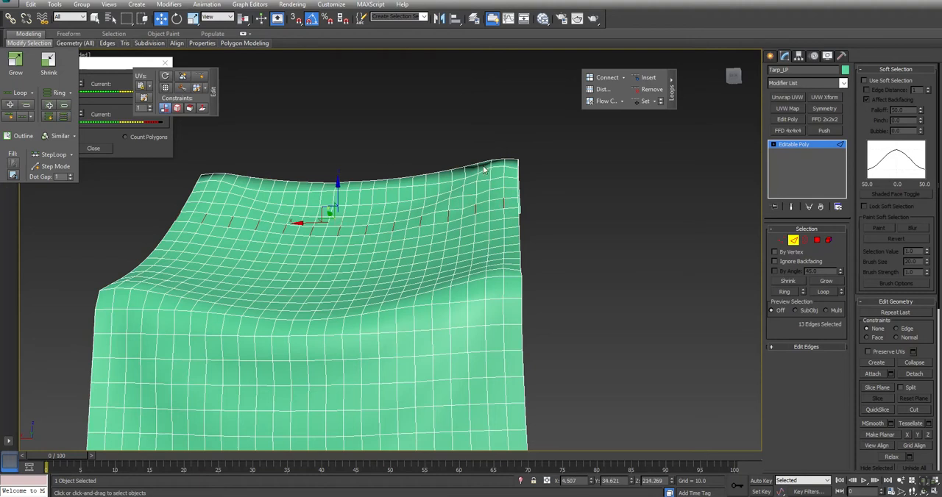
left_click_drag(474, 228, 475, 227, "alt")
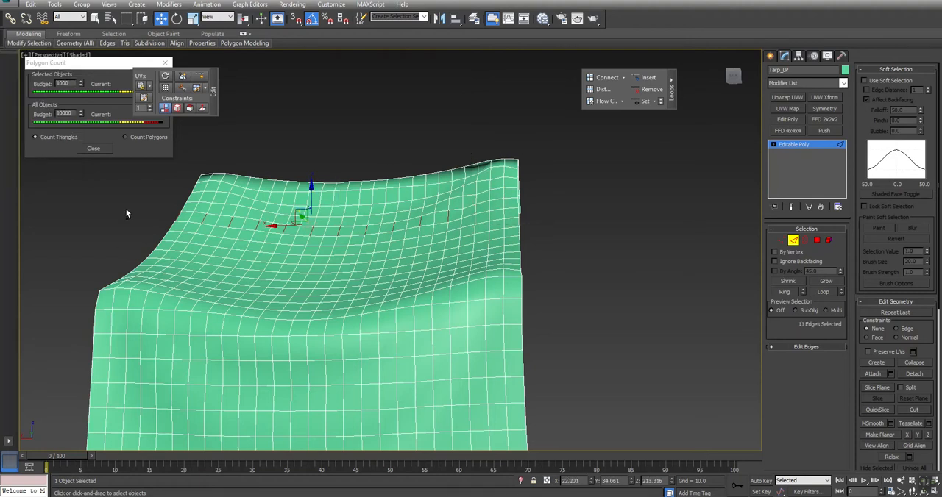
left_click_drag(217, 234, 218, 233, "alt")
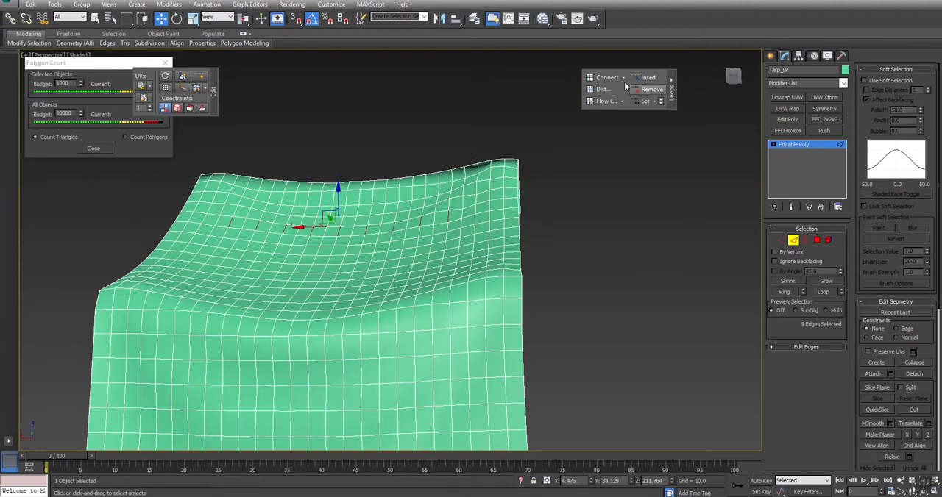
left_click(650, 91)
scroll(372, 321, "down", 3)
middle_click_drag(372, 321, 332, 301, "alt")
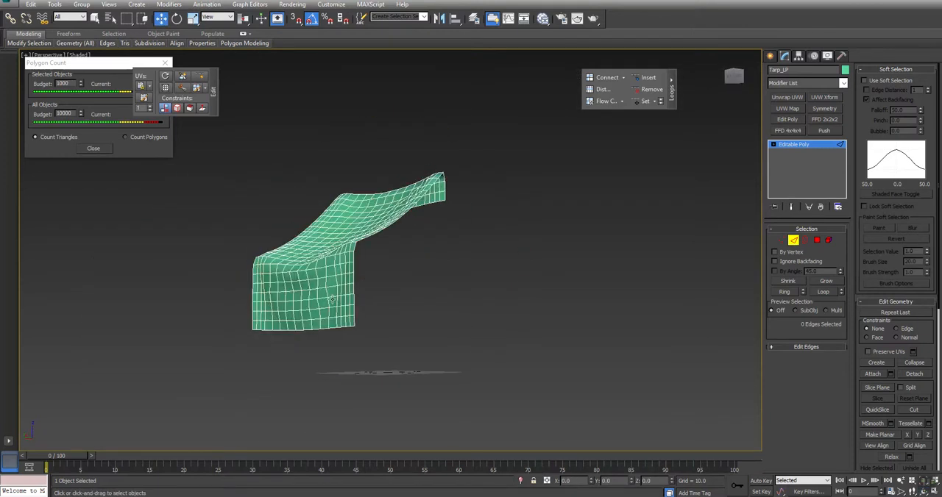
Remove alternate crosswise edge loops from the hanging front flap of the low-poly tarp.
left_click(331, 318)
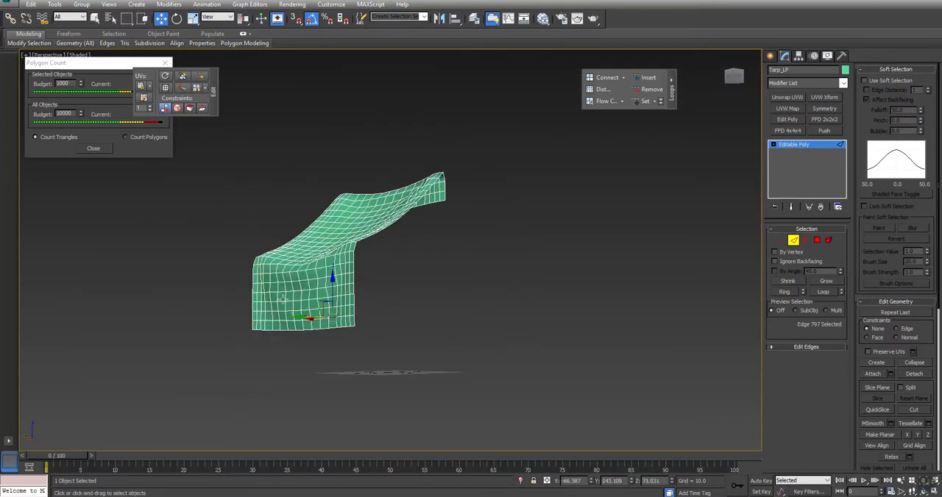
scroll(348, 336, "up", 4)
left_click(303, 233, "ctrl")
left_click(296, 184, "ctrl")
left_click(655, 92)
mouse_move(435, 188)
middle_mouse_down("alt")
mouse_move(421, 225)
mouse_move(391, 248)
mouse_move(309, 256)
mouse_move(323, 224)
mouse_move(372, 242)
mouse_move(386, 237)
mouse_move(353, 246)
mouse_move(366, 253)
mouse_move(353, 272)
mouse_move(407, 255)
mouse_move(353, 326)
middle_mouse_up("alt")
scroll(420, 226, "down", 5)
key("F4")
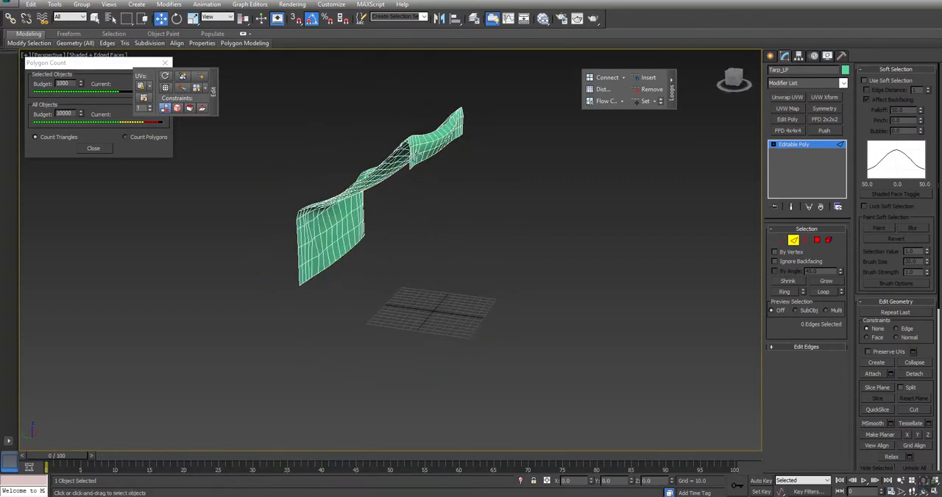
Select the ring of edges along the tarp's rear bend and insert an edge loop through it with Flow Connect.
scroll(451, 141, "up", 2)
scroll(450, 142, "up", 4)
left_click(460, 126)
key("alt+r")
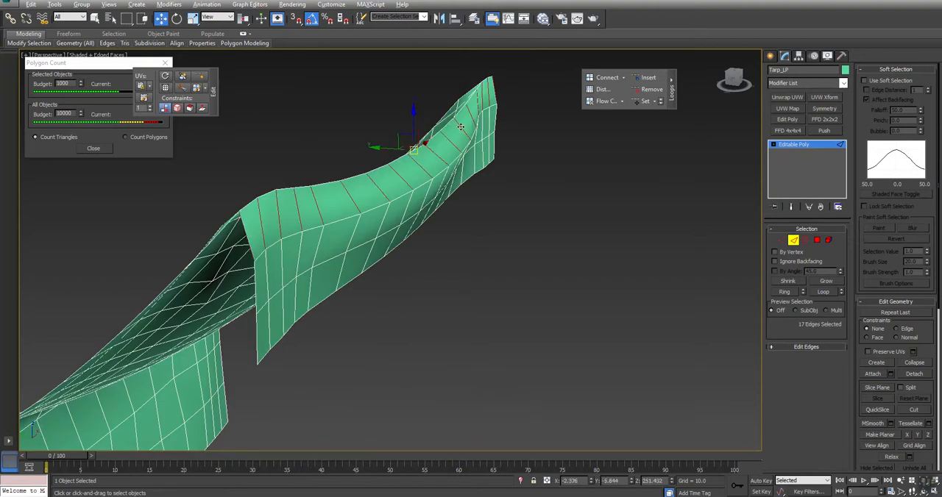
left_click(602, 103)
middle_click_drag(451, 111, 419, 177, "alt")
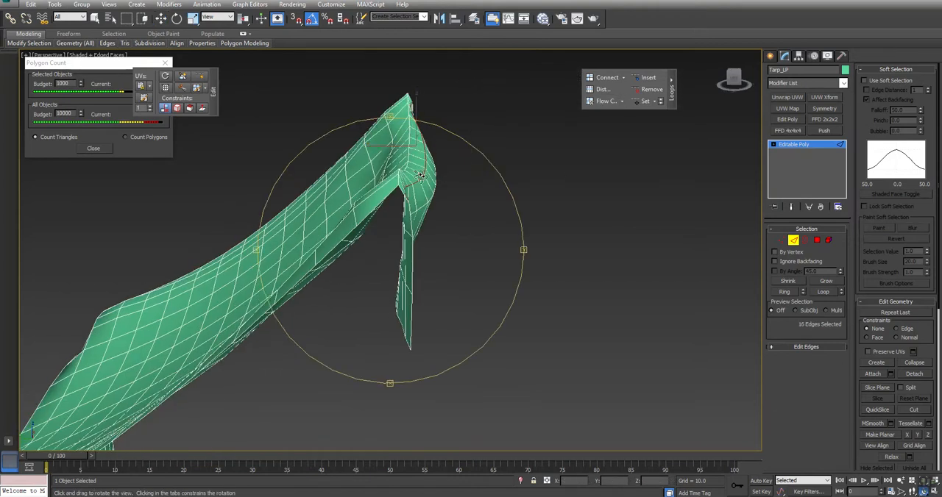
key("ctrl+z")
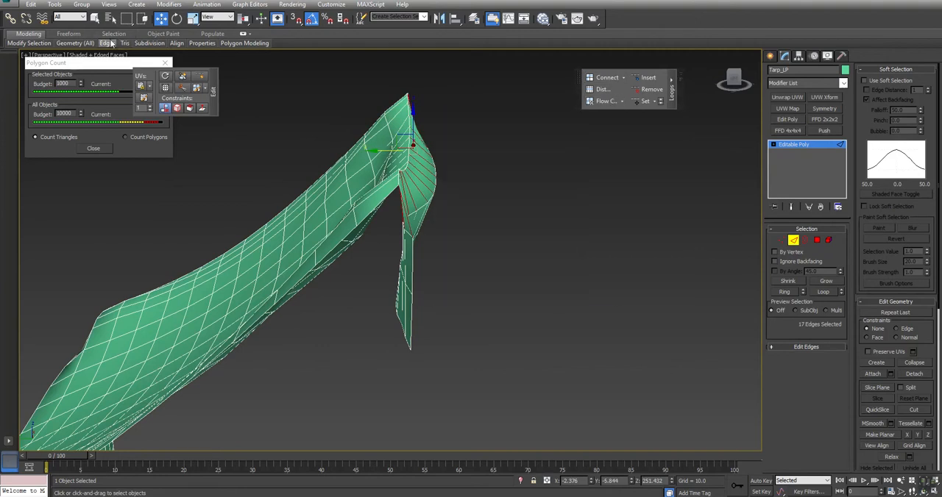
left_click(604, 104)
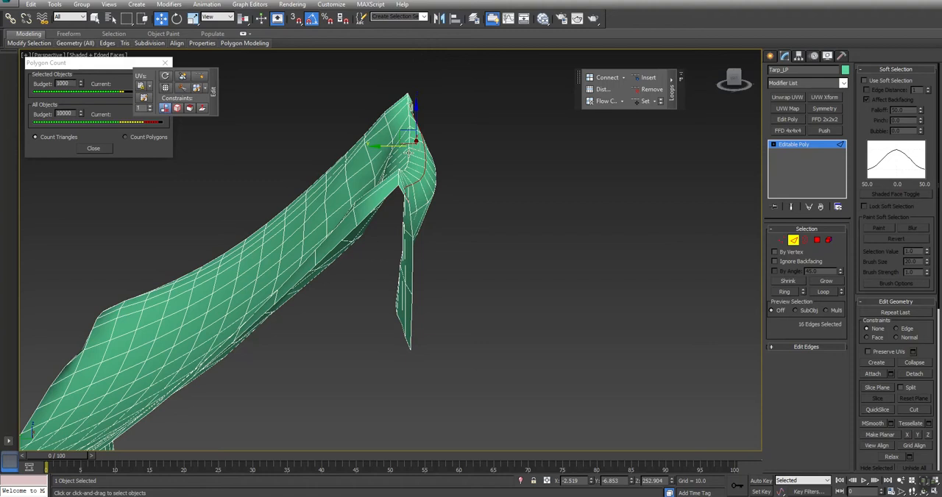
Insert further Flow Connect edge loops through the neighbouring edge rings to round the tarp's rear bend.
left_click_drag(404, 133, 407, 133)
left_click(413, 133)
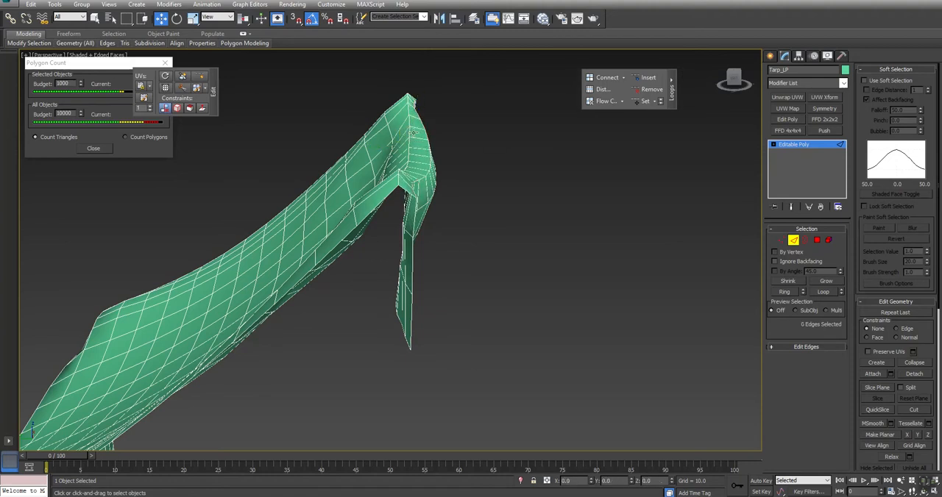
left_click(416, 126)
key("alt+r")
left_click(607, 102)
left_click_drag(414, 133, 390, 142)
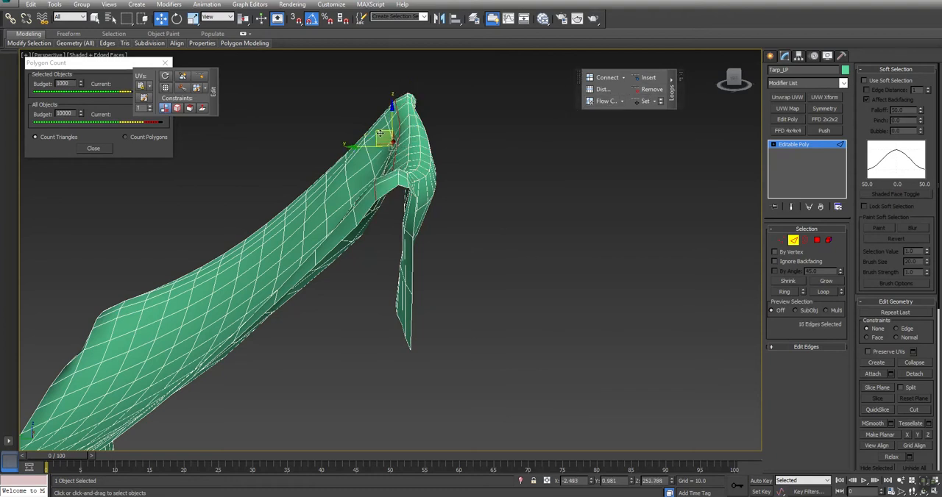
left_click(402, 103)
key("alt+r")
left_click(606, 102)
mouse_move(404, 201)
middle_mouse_down("alt")
mouse_move(365, 205)
mouse_move(427, 206)
mouse_move(407, 198)
middle_mouse_up("alt")
Add a Flow Connect edge loop through the ring of edges at the bend above the tarp's front flap.
middle_click_drag(331, 236, 265, 303, "alt")
scroll(415, 275, "down", 3)
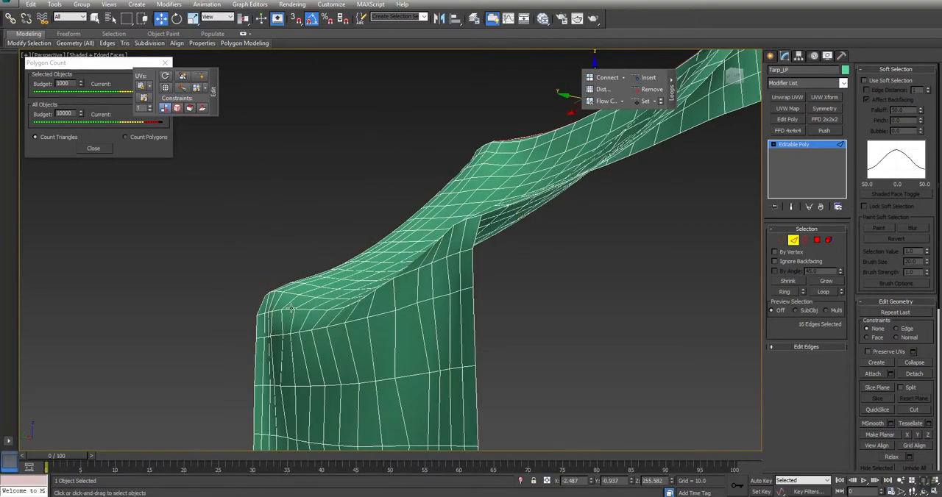
left_click(289, 304)
key("alt+r")
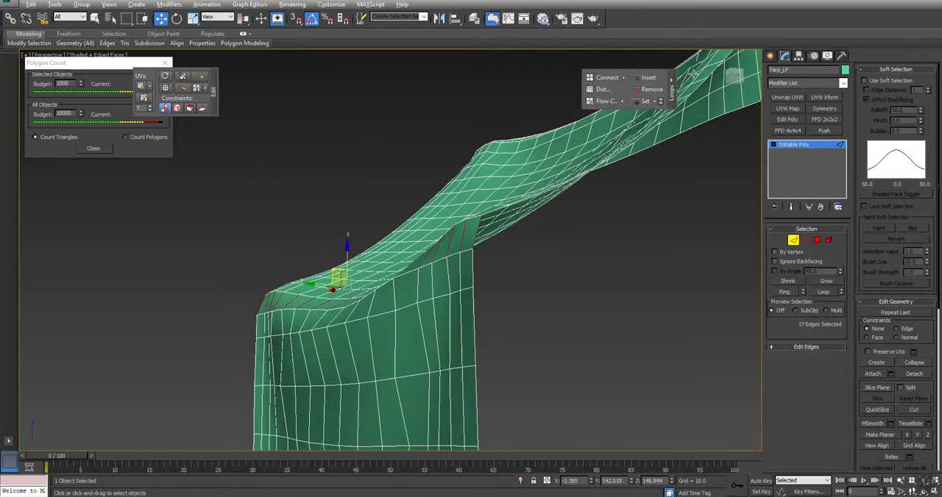
left_click(605, 103)
left_click(562, 312)
Move the floating Edit panel clear of the Polygon Counter and check Tarp_LP's triangle count.
middle_click_drag(562, 312, 431, 282)
scroll(427, 283, "down", 5)
key("ctrl+r")
left_click_drag(423, 285, 381, 280)
key("Escape")
left_click_drag(145, 74, 220, 68)
middle_click_drag(402, 206, 340, 200, "alt")
Assign smoothing group 1 to the whole tarp element and leave element editing.
left_click(828, 240)
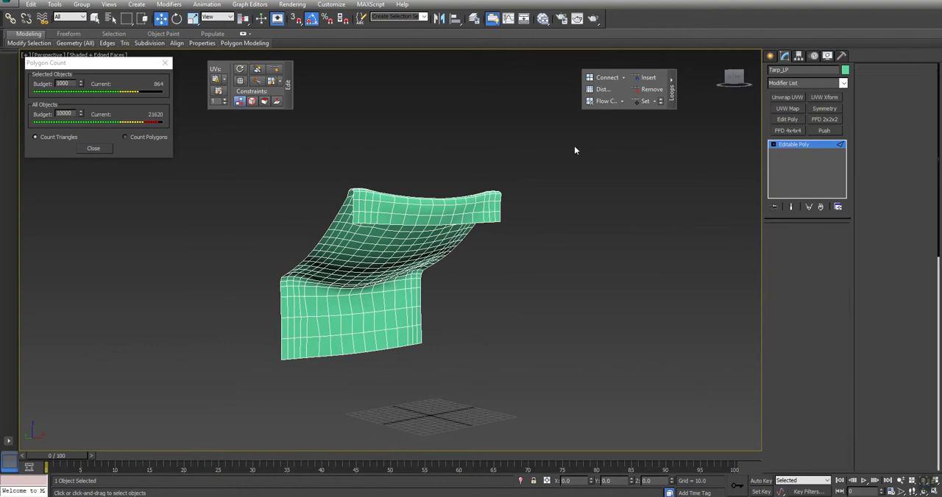
left_click_drag(547, 145, 203, 426)
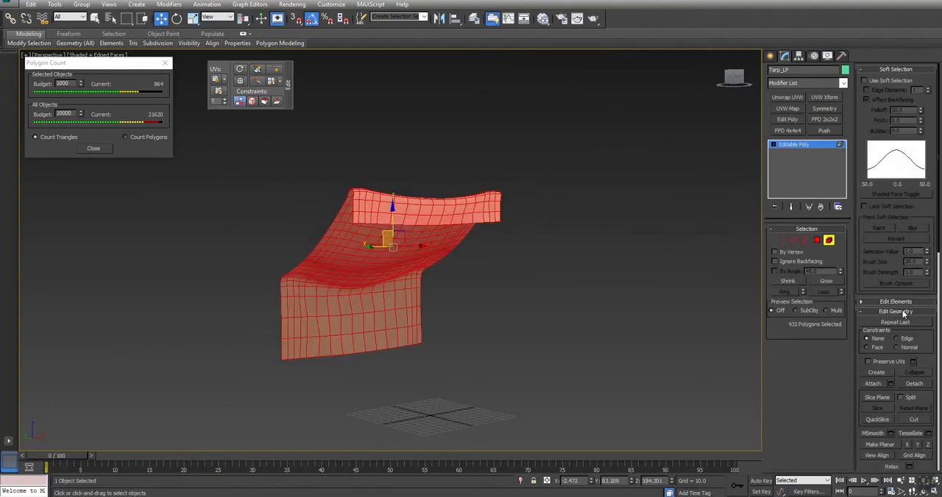
left_click(905, 312)
left_click(896, 322)
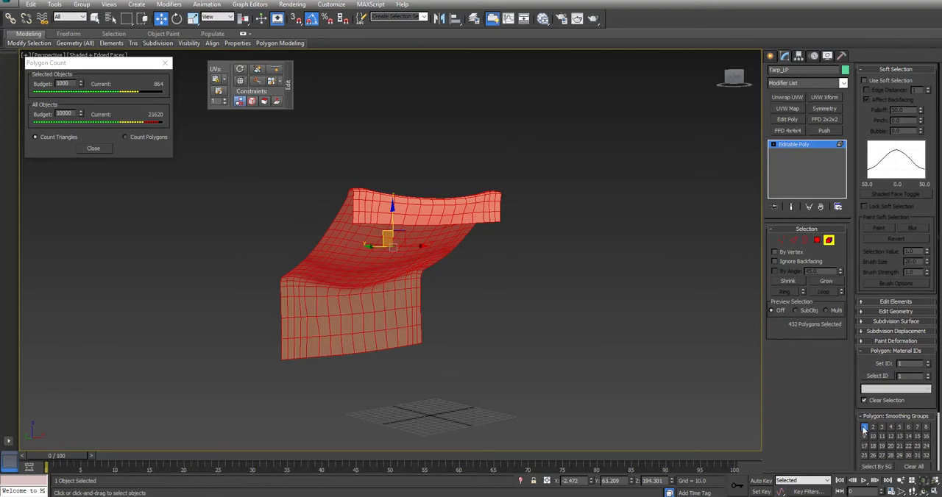
left_click(474, 320)
middle_click_drag(474, 320, 468, 265, "alt")
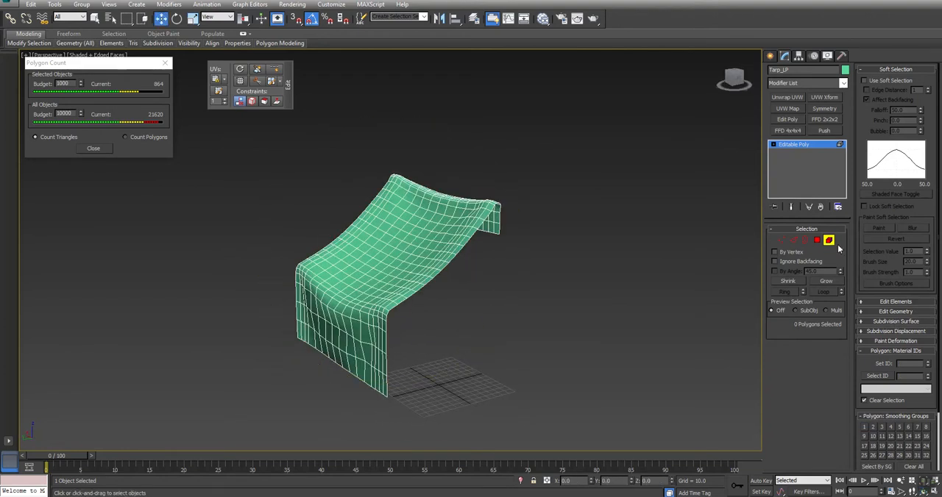
left_click(829, 241)
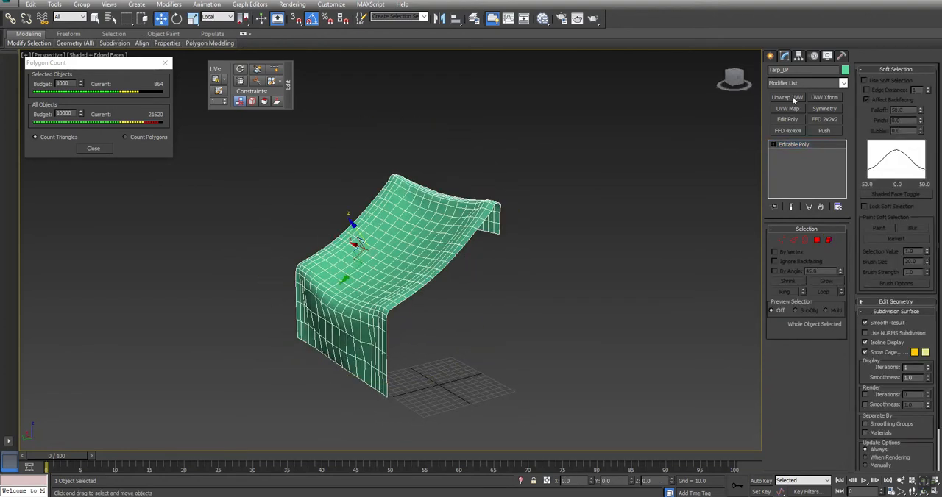
Apply an Unwrap UVW modifier to Tarp_LP and examine its UV layout in the UV Editor.
left_click(793, 98)
left_click(804, 343)
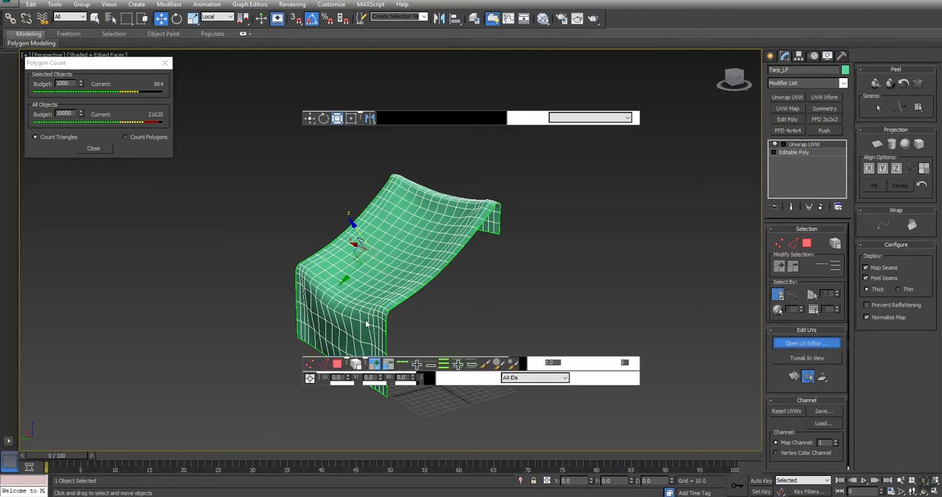
mouse_move(400, 267)
middle_mouse_down()
mouse_move(497, 248)
mouse_move(591, 269)
mouse_move(478, 283)
mouse_move(374, 273)
mouse_move(387, 278)
middle_mouse_up()
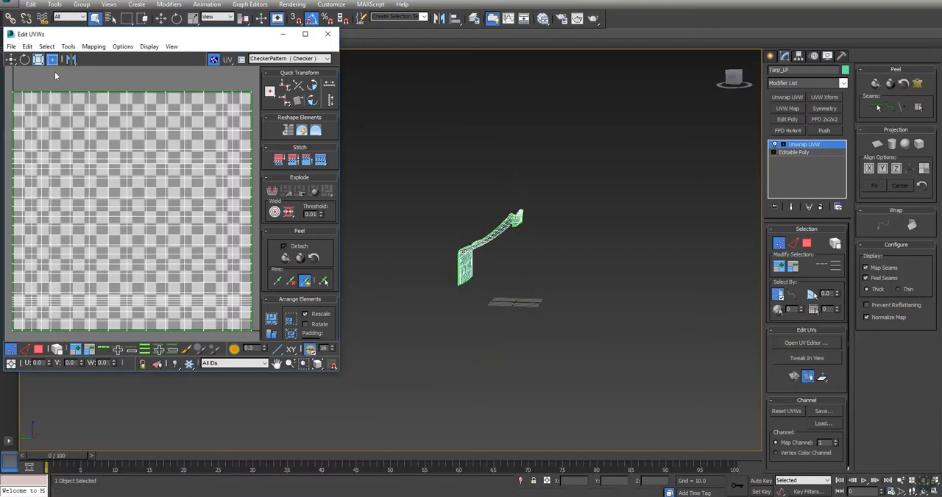
middle_click_drag(541, 206, 561, 215)
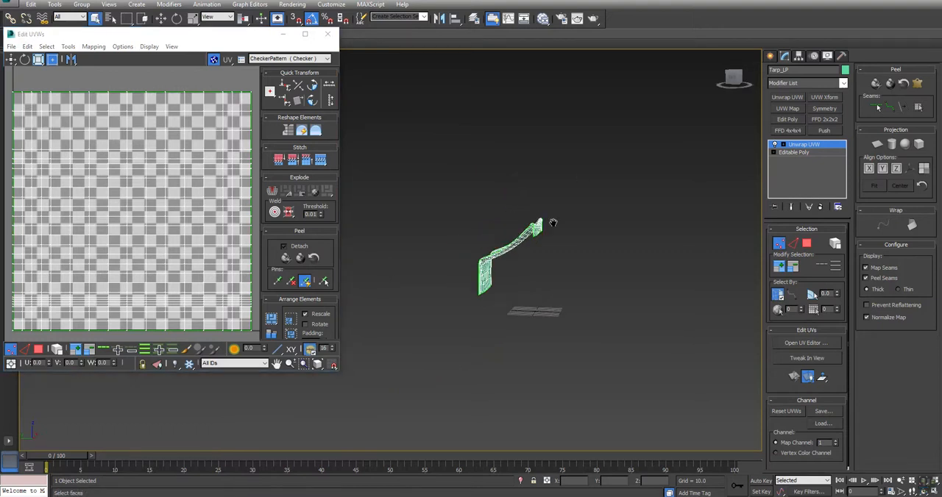
left_click(150, 197)
Convert Tarp_LP back to an Editable Poly, collapsing the Unwrap UVW modifier.
right_click(613, 171)
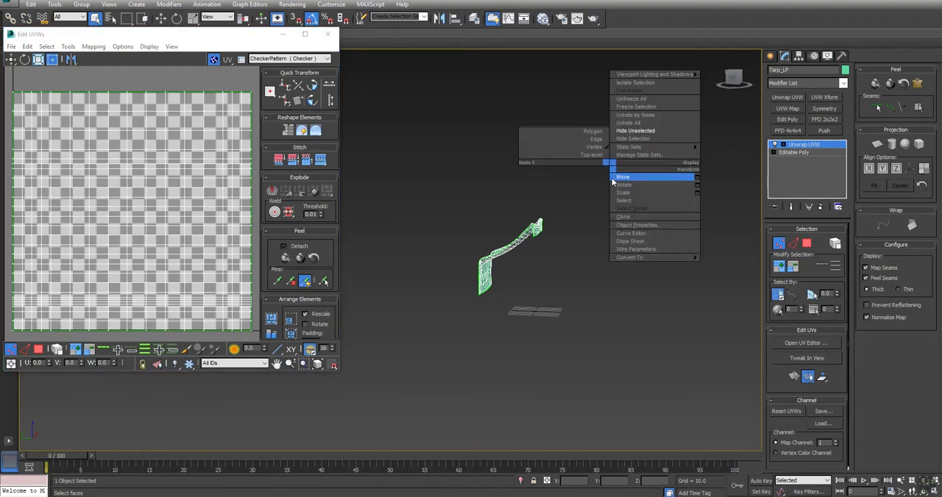
mouse_move(640, 257)
left_click(749, 263)
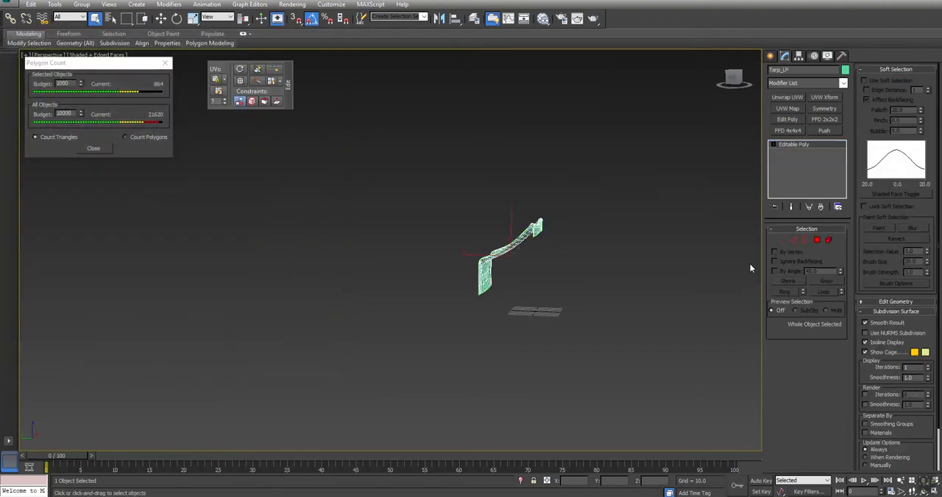
Export the selected low-poly tarp as an FBX named Tarp_LP in the Desktop's Post folder.
left_click(8, 3)
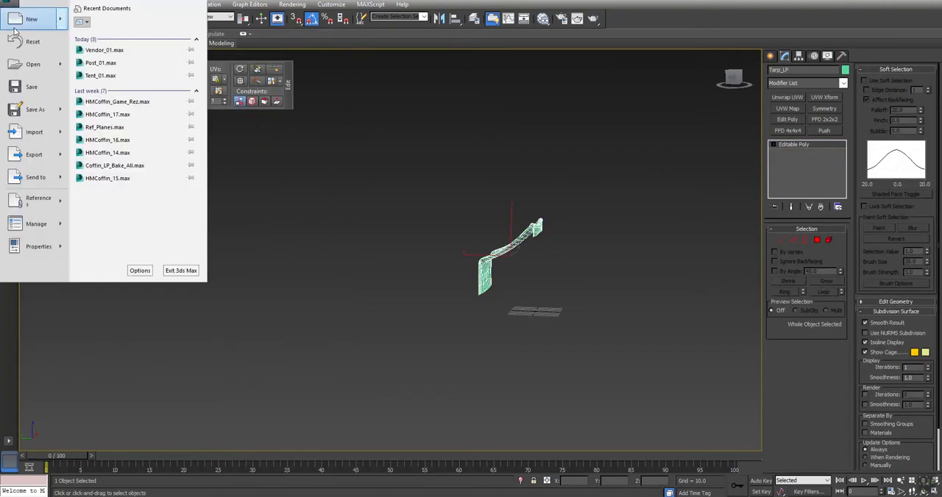
mouse_move(34, 154)
left_click(117, 72)
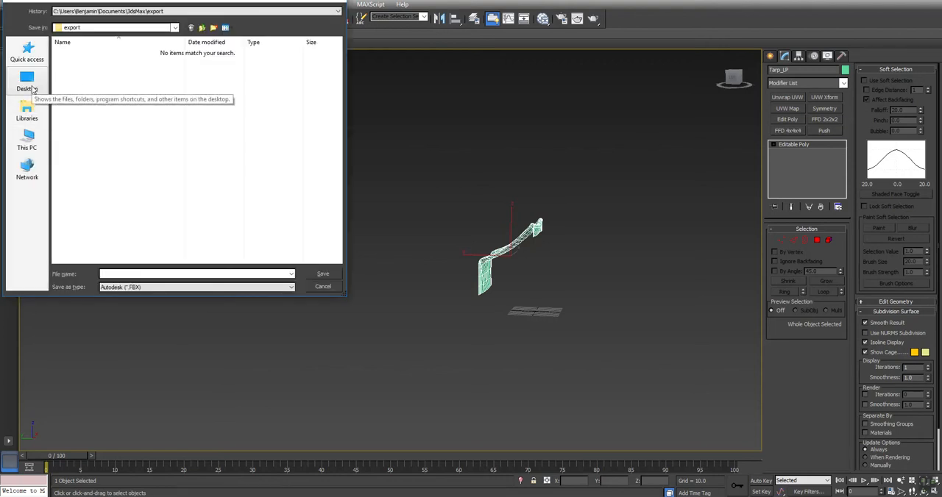
left_click(27, 80)
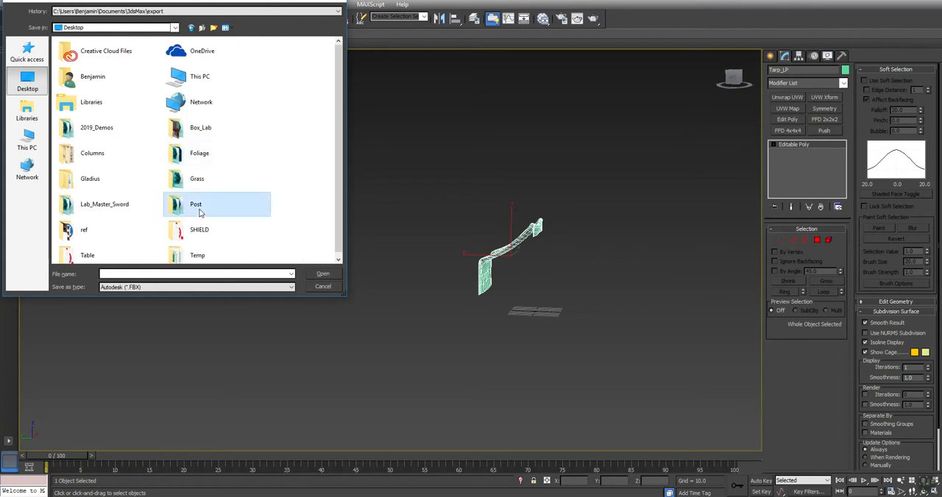
double_click(197, 208)
type("Tarp_LP")
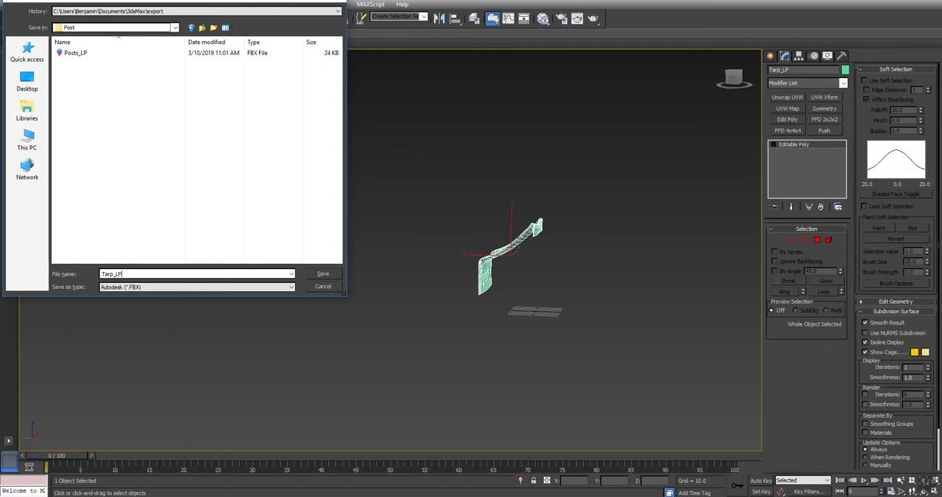
key("Tab")
key("Return")
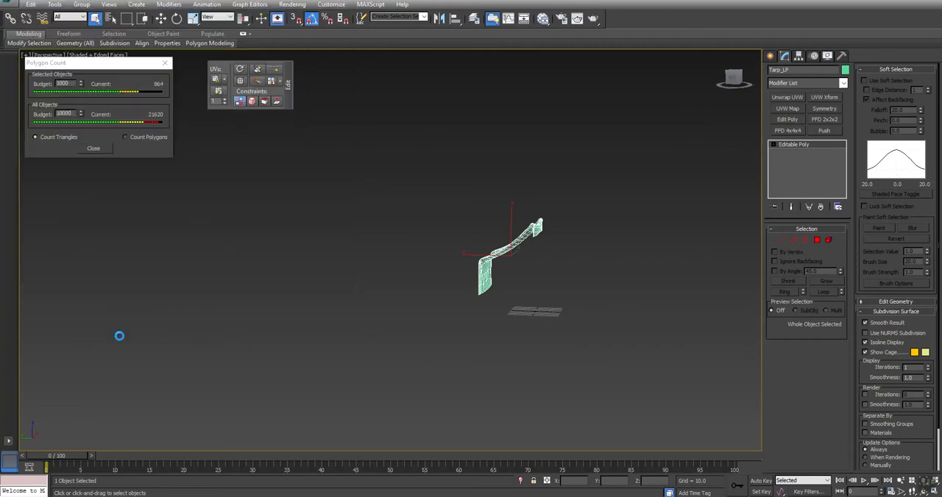
key("Return")
Bring back all hidden tent objects and hide the selected Tarp_LP.
middle_click_drag(611, 246, 511, 246)
right_click(513, 245)
left_click(542, 203)
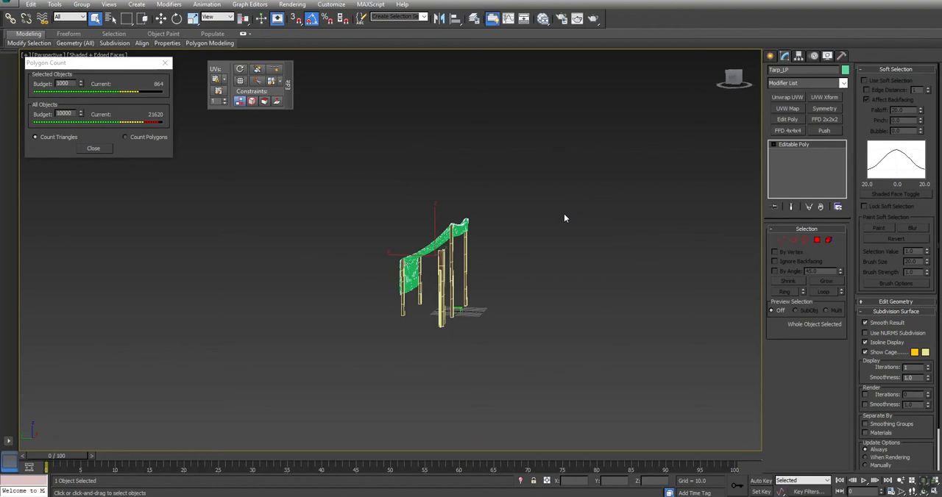
right_click(562, 212)
left_click(584, 185)
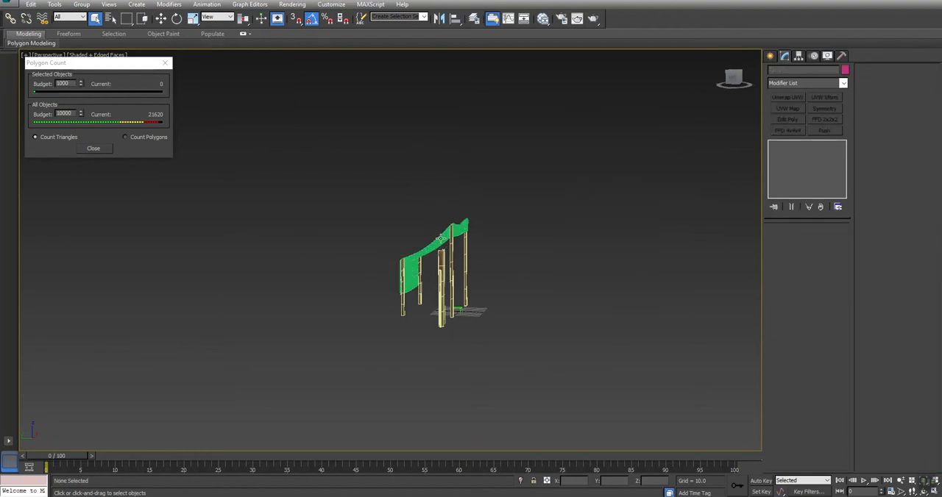
Select the high-poly tarp and export it as an FBX named Tarp_HP in the Post folder.
left_click(440, 237)
key("z")
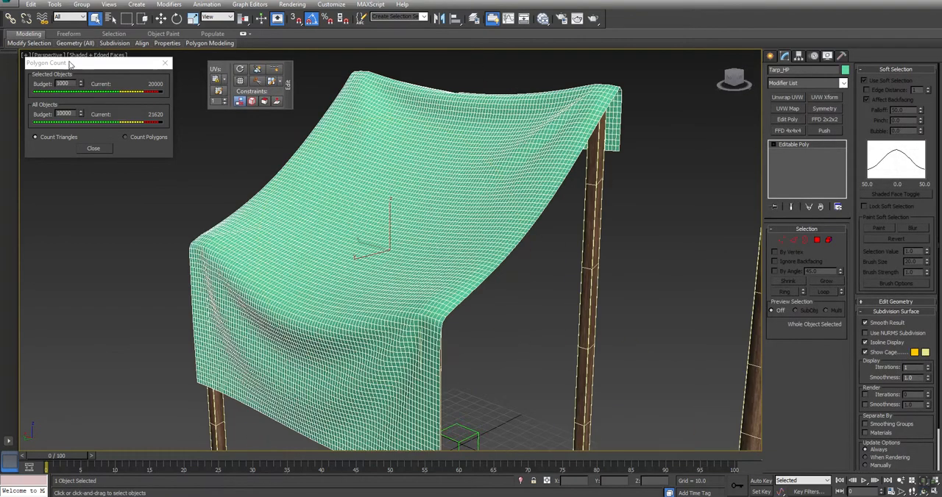
left_click(10, 6)
mouse_move(41, 210)
left_click(134, 63)
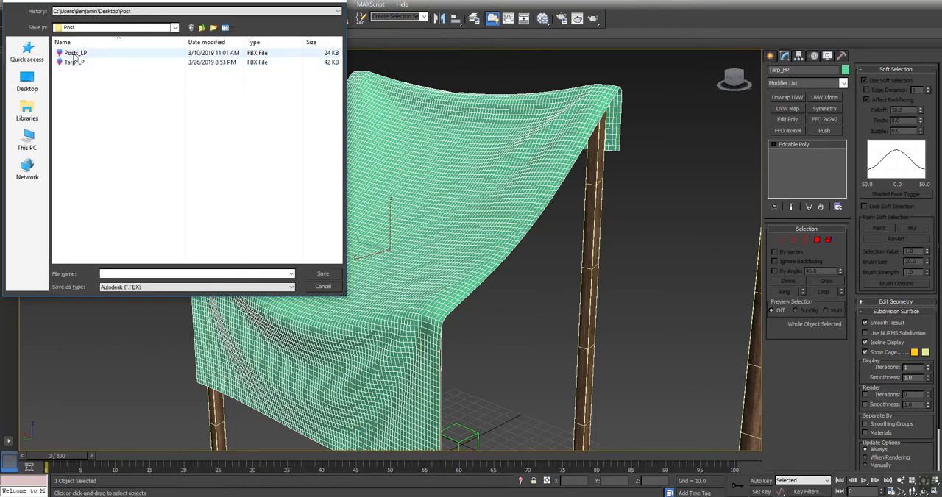
left_click(69, 64)
left_click(116, 274)
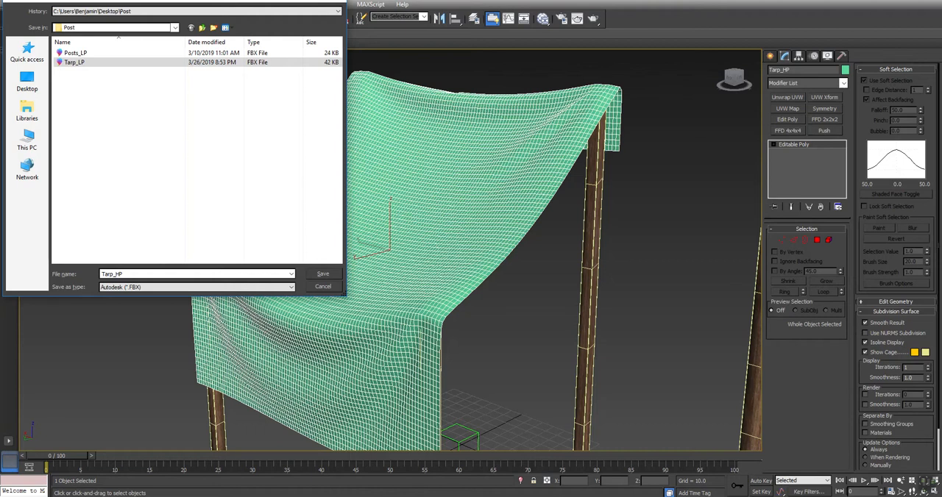
key("Return")
key("Return")
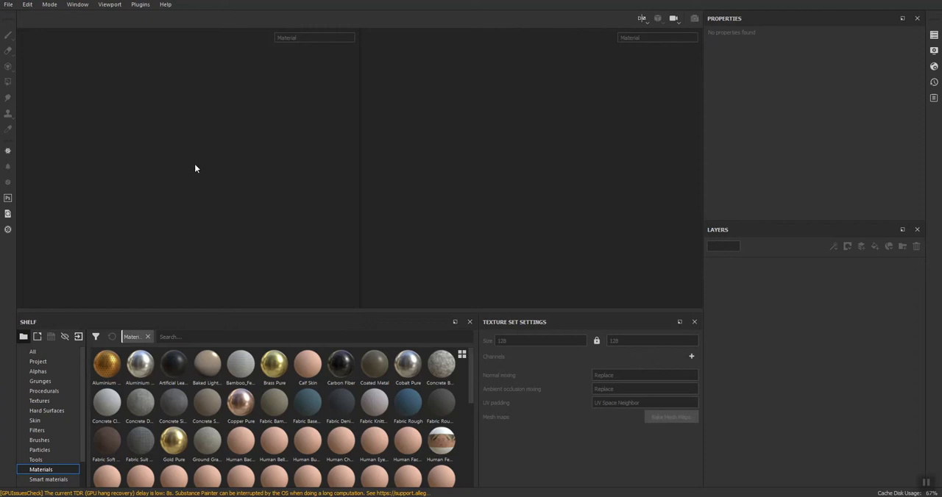
Create a new texturing project using the Tarp_LP FBX mesh from the Desktop's Post folder.
left_click(9, 4)
left_click(18, 15)
left_click(568, 149)
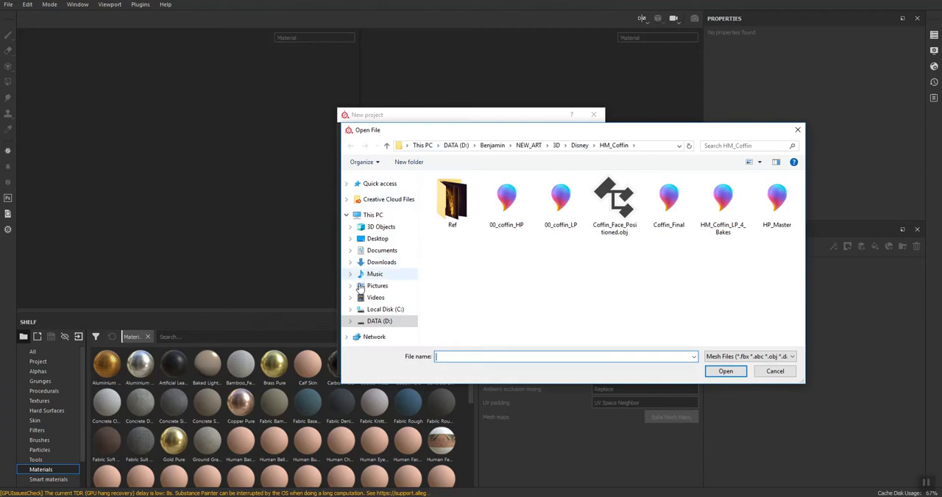
left_click(375, 241)
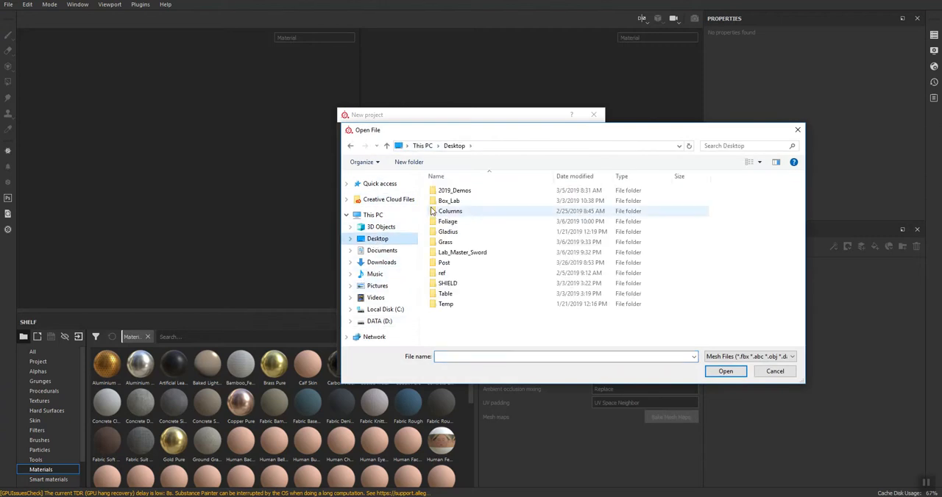
left_click(444, 264)
double_click(444, 264)
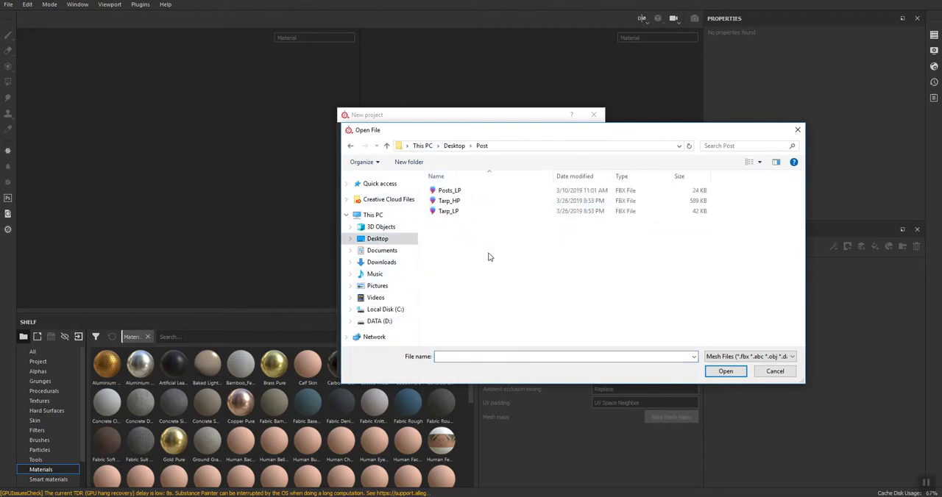
double_click(450, 212)
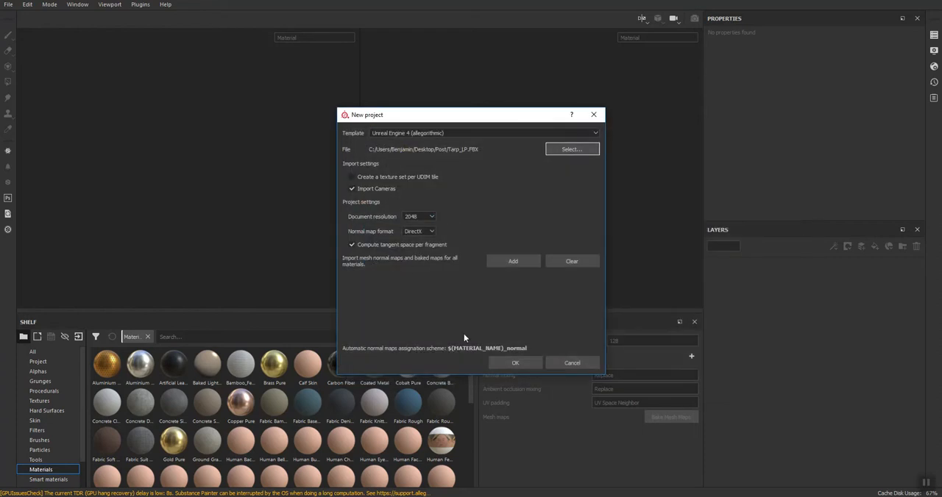
left_click(517, 363)
mouse_move(163, 138)
left_mouse_down("alt")
mouse_move(316, 165)
mouse_move(345, 143)
mouse_move(218, 168)
mouse_move(260, 164)
mouse_move(177, 168)
mouse_move(305, 187)
mouse_move(401, 170)
mouse_move(531, 187)
mouse_move(584, 174)
mouse_move(429, 215)
mouse_move(300, 185)
mouse_move(170, 185)
mouse_move(304, 208)
left_mouse_up("alt")
middle_click_drag(607, 57, 462, 202, "alt")
scroll(509, 177, "down", 4)
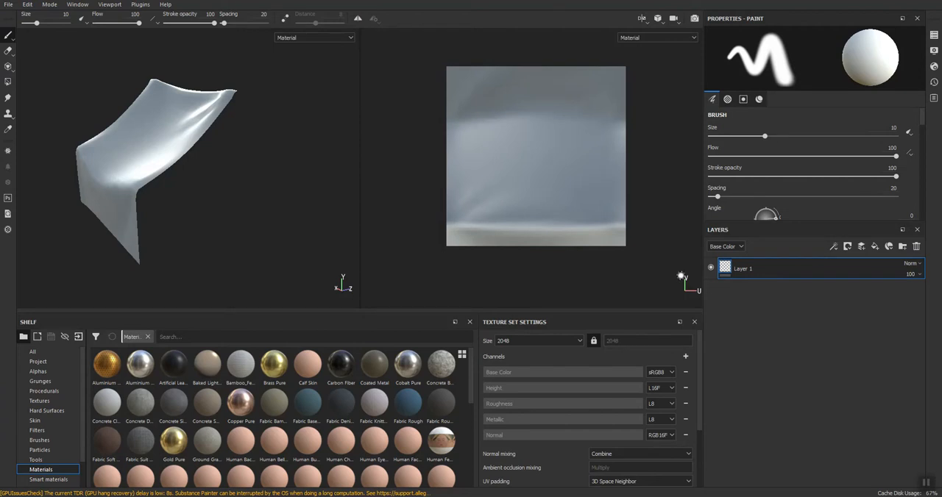
scroll(634, 411, "down", 3)
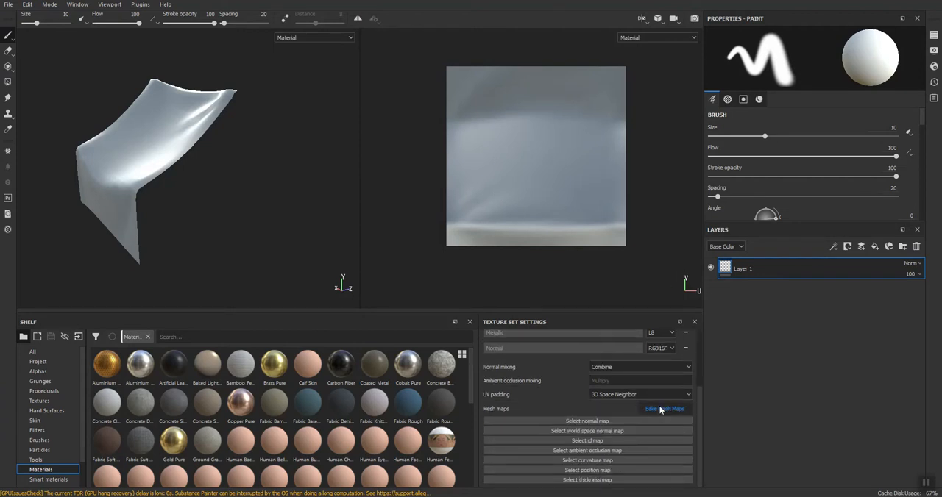
left_click(660, 410)
left_click(603, 184)
left_click(755, 337)
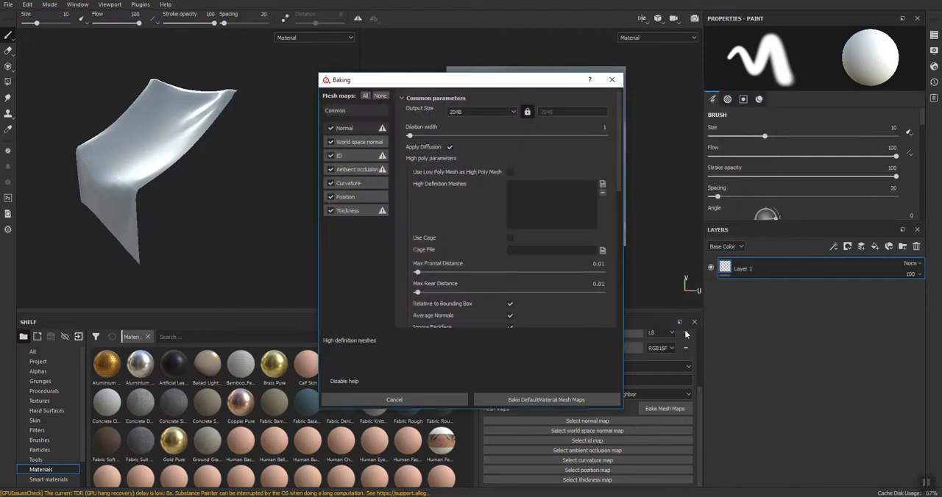
left_click(612, 80)
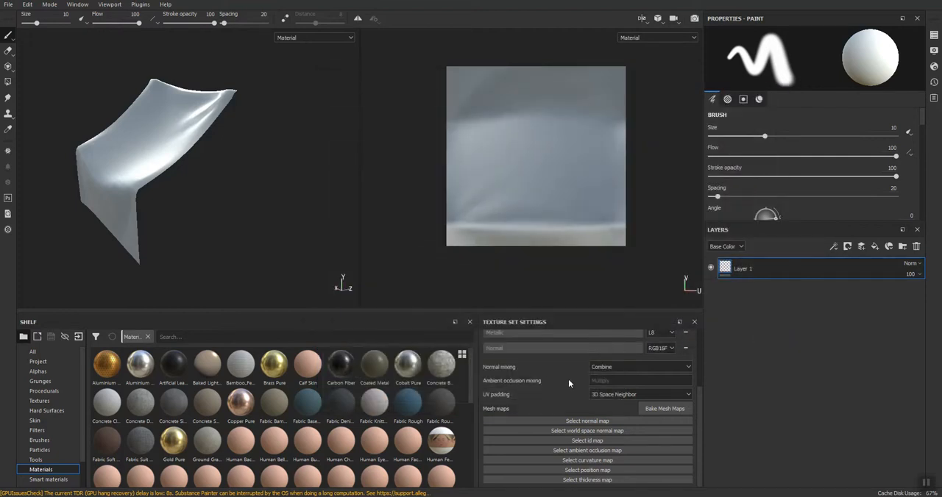
Unlock the texture set's size proportions and set its resolution to 1024 by 2048.
scroll(568, 383, "up", 3)
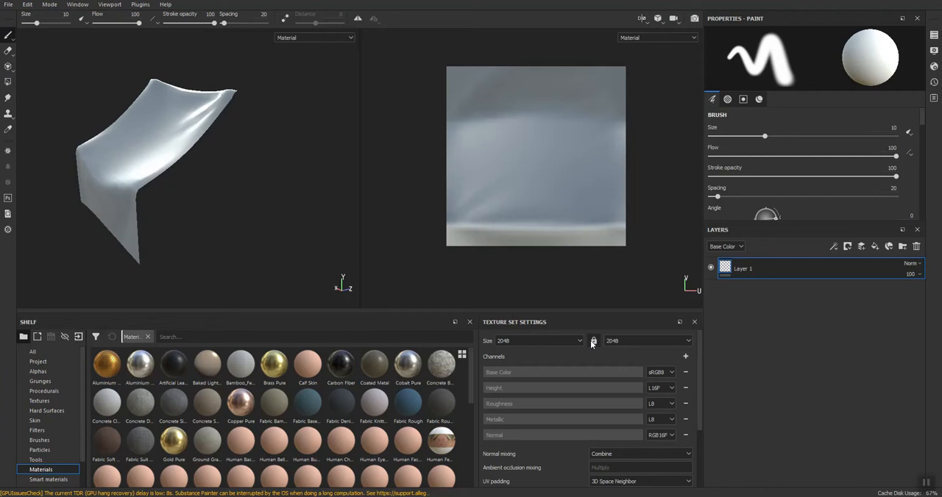
left_click(579, 341)
left_click(541, 370)
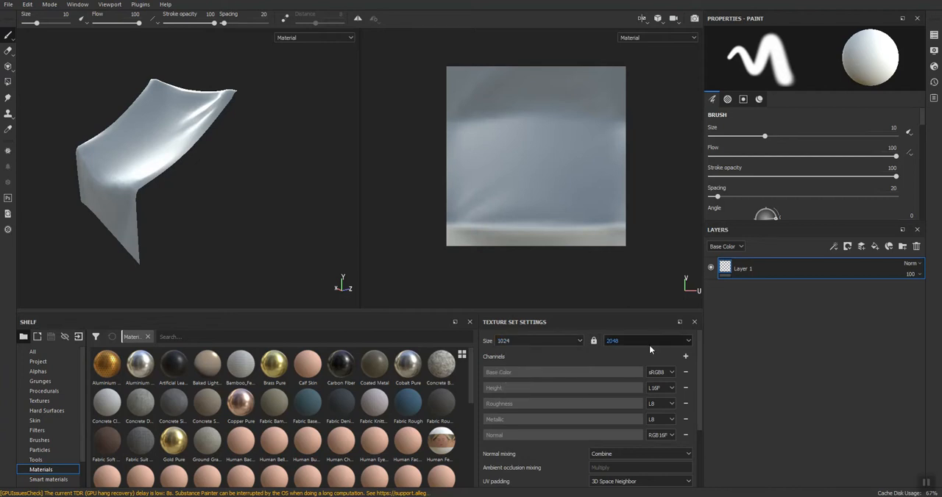
Set the mesh map baking output size to 1024 by 2048.
scroll(569, 436, "down", 3)
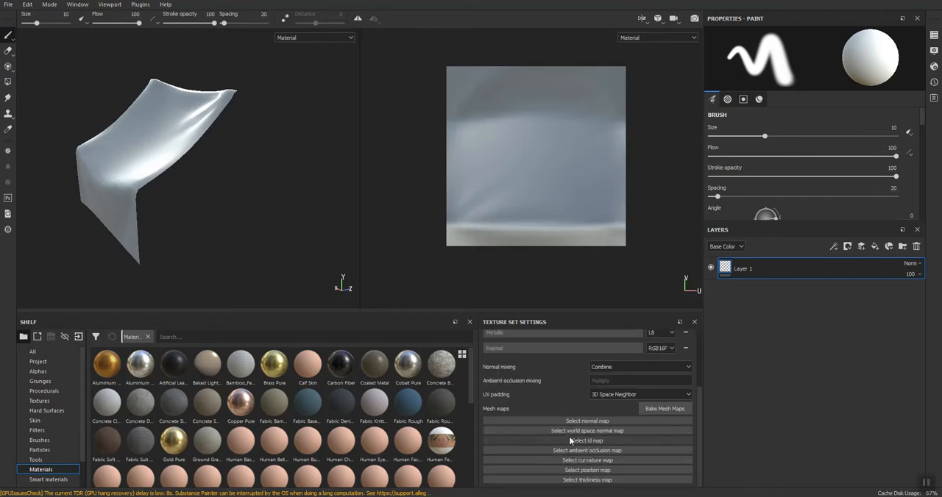
left_click(649, 408)
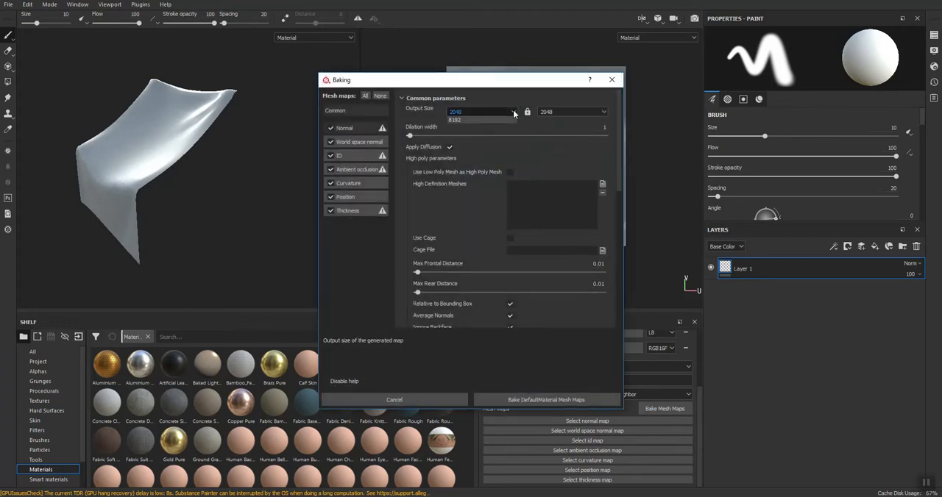
left_click(482, 111)
left_click(468, 153)
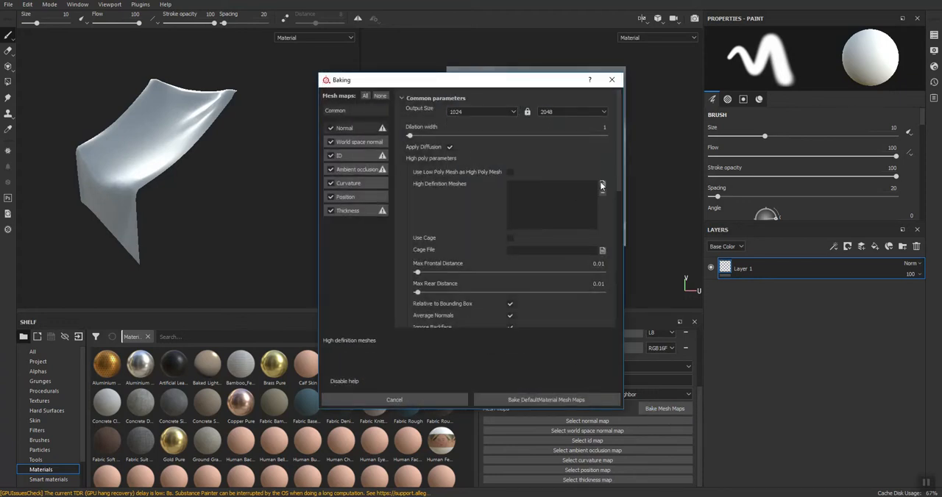
Load Tarp_HP from the Post folder as the high definition mesh and bake all mesh maps for DefaultMaterial.
left_click(601, 186)
left_click(430, 165)
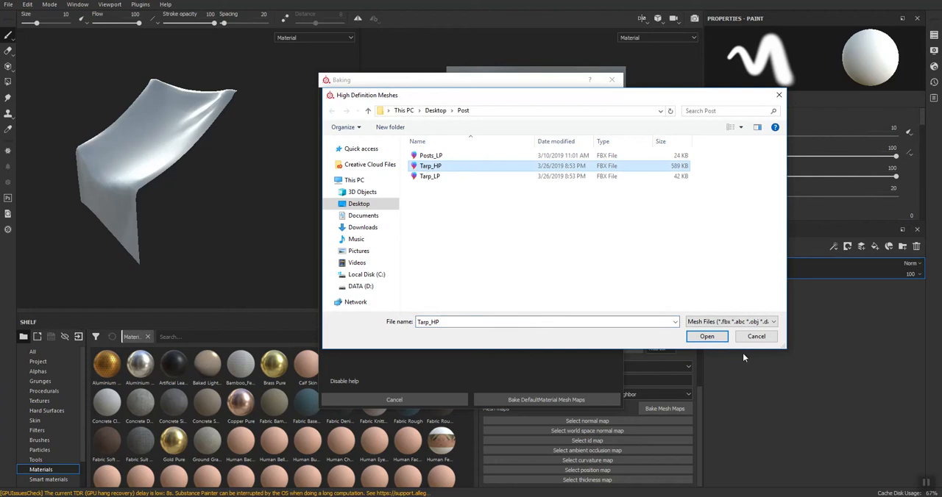
left_click(705, 334)
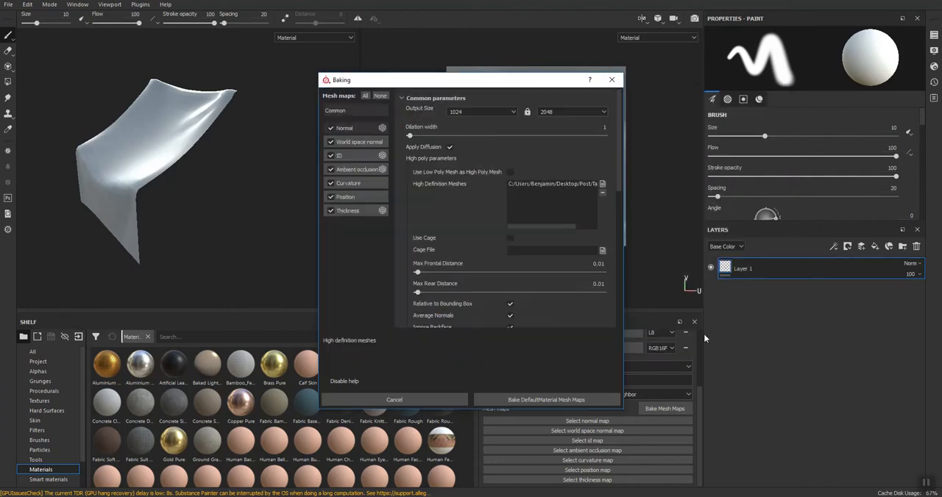
left_click(501, 401)
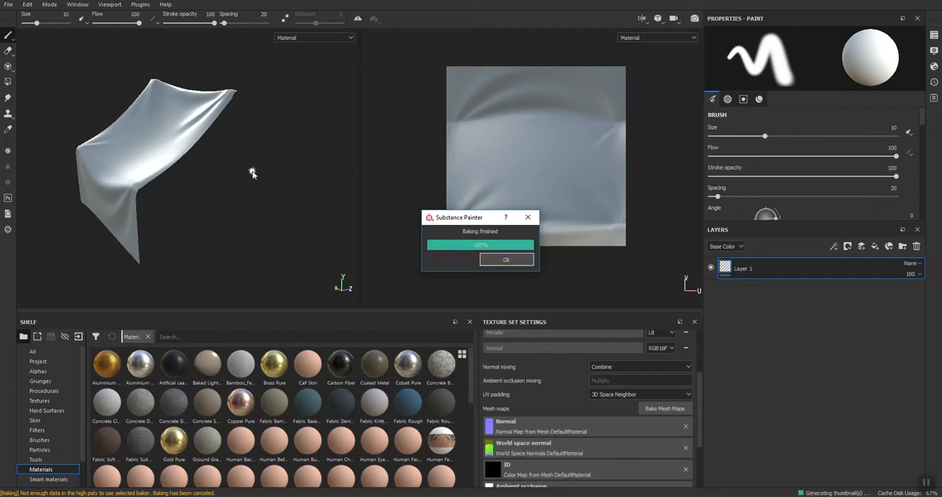
mouse_move(194, 222)
left_mouse_down("alt")
mouse_move(277, 223)
mouse_move(438, 202)
mouse_move(385, 244)
mouse_move(216, 222)
left_mouse_up("alt")
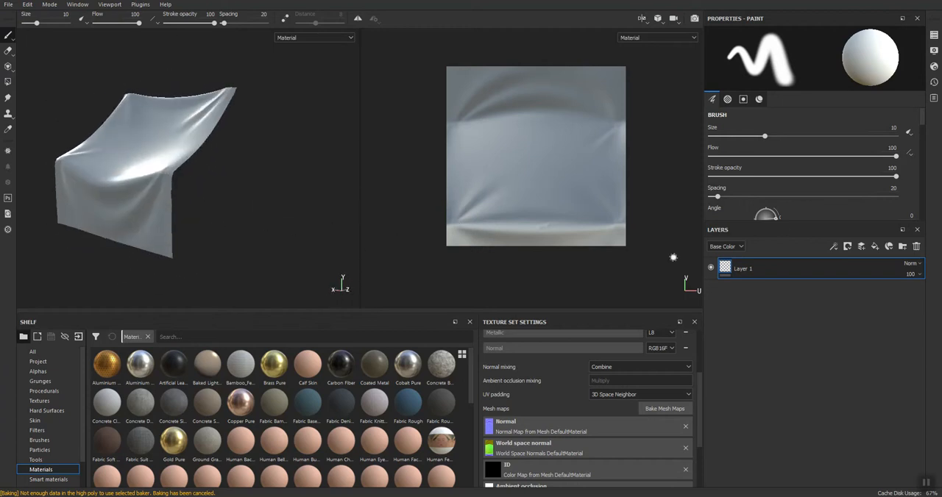
Replace the default layer with a new folder and add the Fabric Knitted Sweater material inside it.
left_click(916, 247)
left_click(903, 247)
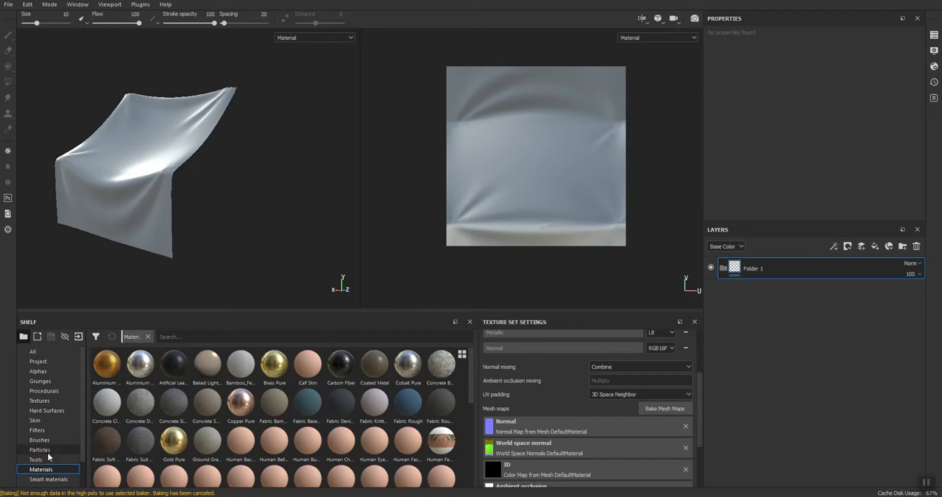
scroll(54, 447, "down", 1)
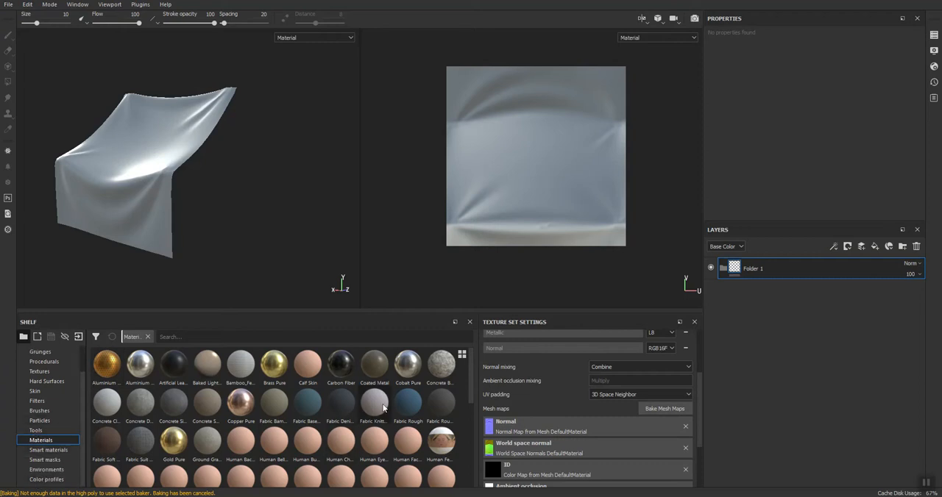
mouse_move(382, 404)
left_click_drag(374, 407, 796, 268)
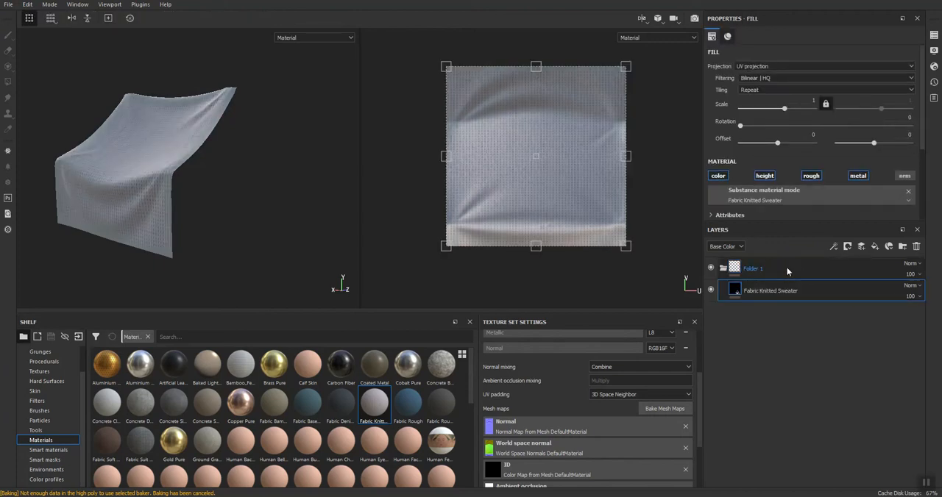
Set the Fabric Knitted Sweater fill's UV scale to 2.3 so the weave is finer on the tarp.
mouse_move(166, 178)
left_mouse_down("alt")
mouse_move(108, 206)
mouse_move(176, 183)
mouse_move(168, 184)
mouse_move(326, 162)
mouse_move(234, 185)
mouse_move(111, 185)
mouse_move(157, 193)
left_mouse_up("alt")
right_click_drag(158, 190, 182, 189, "alt")
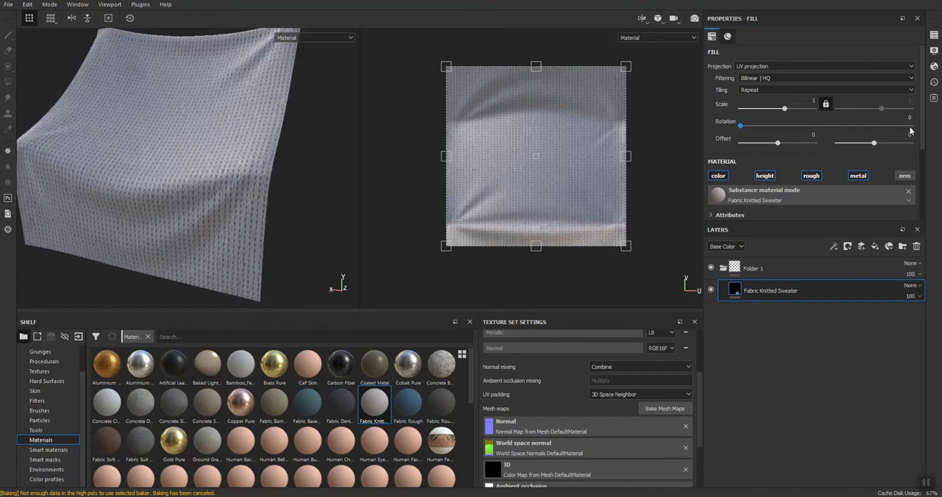
left_click_drag(785, 109, 787, 111)
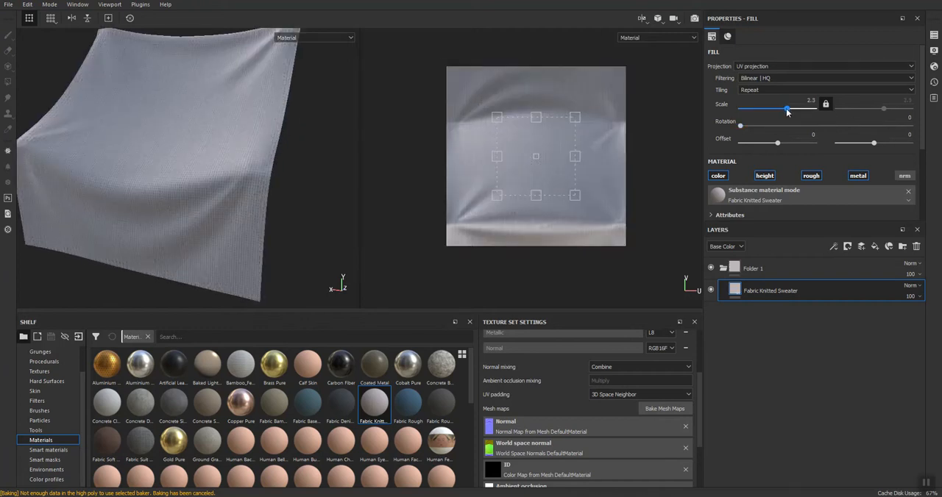
right_click_drag(179, 183, 229, 159, "alt")
left_click_drag(228, 159, 315, 183, "alt")
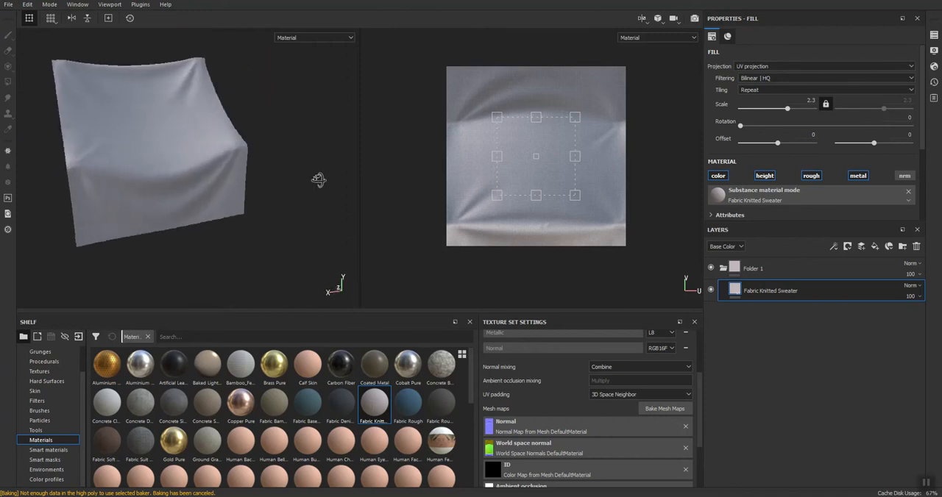
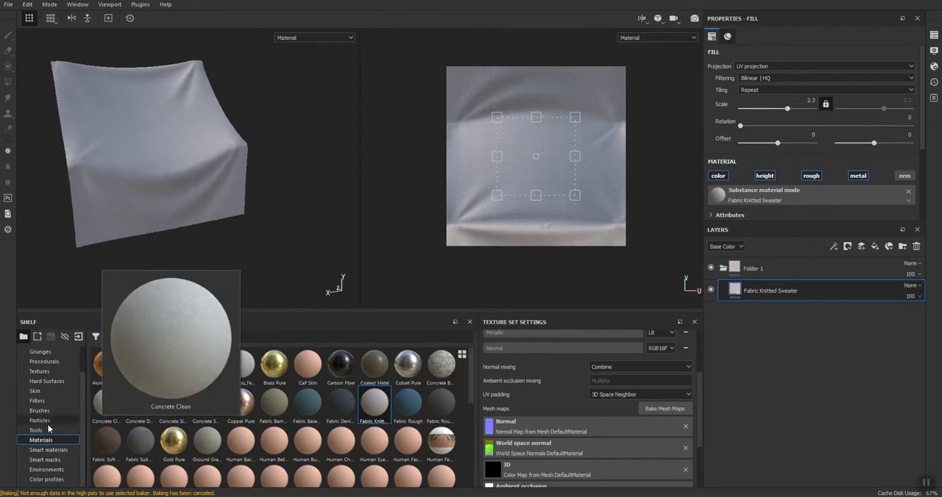
Add a second folder above Folder 1, place the Dirt smart material inside it and expand the Dirt group.
left_click(44, 451)
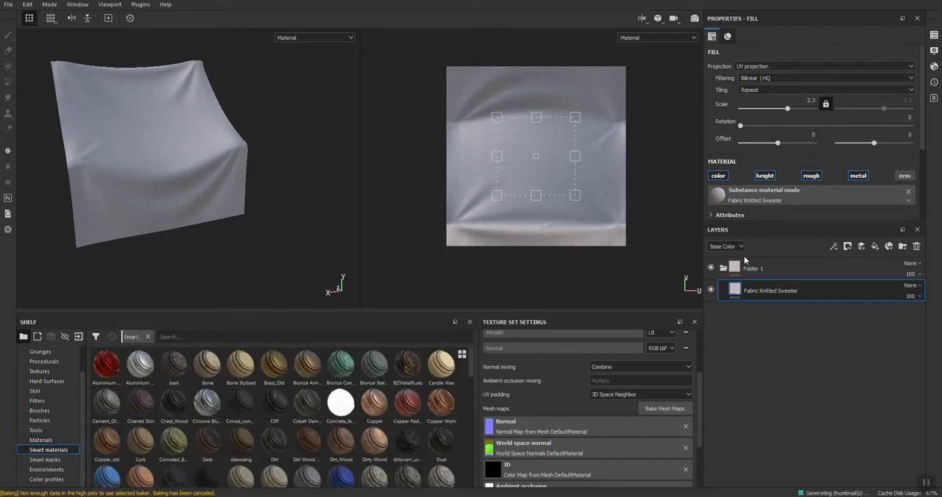
left_click(898, 264)
left_click(903, 247)
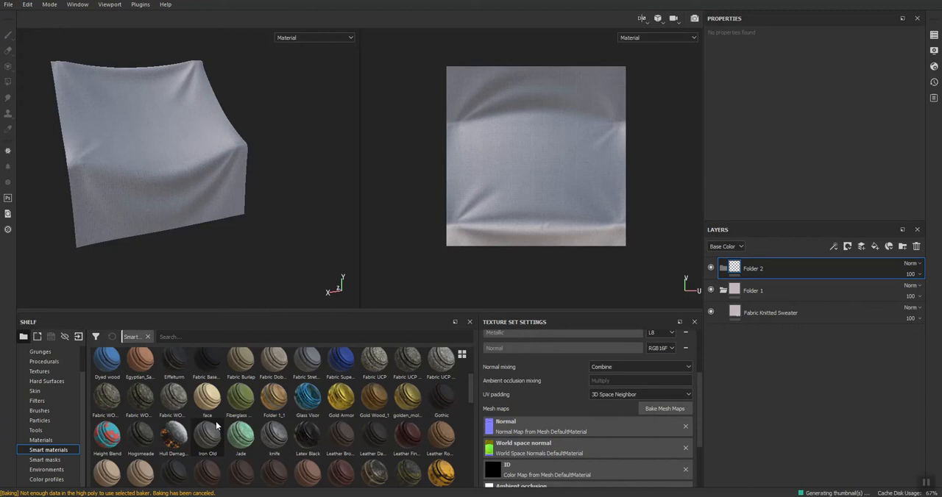
left_click_drag(274, 442, 860, 269)
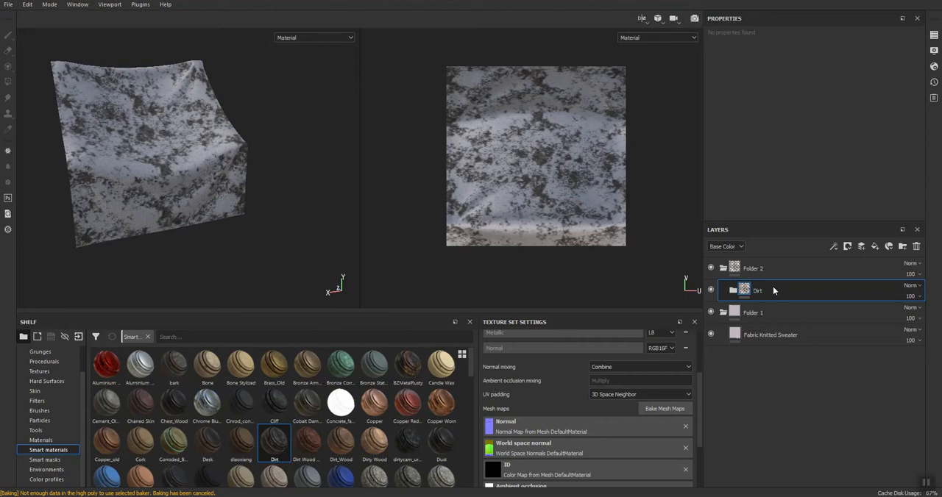
left_click(734, 291)
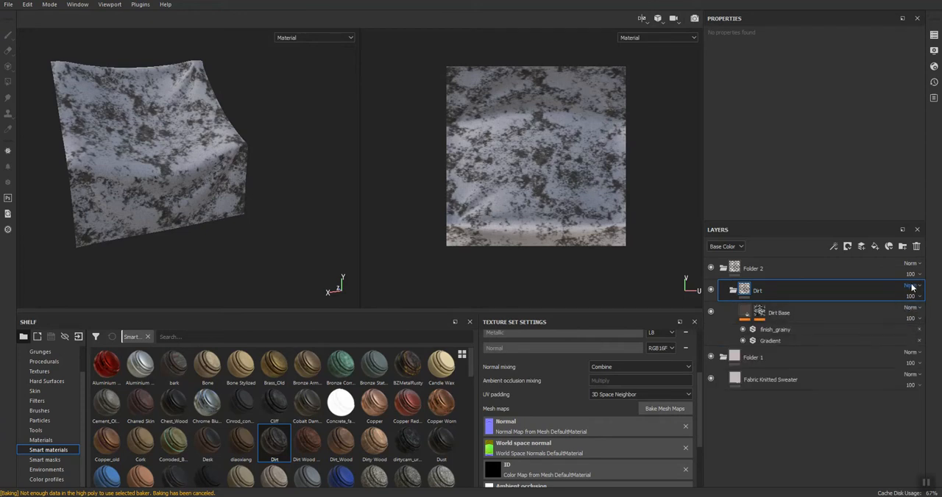
Set the Dirt group's blend mode to Soft light and reduce the opacity of Folder 2 to 9.
left_click(911, 286)
left_click(887, 175)
left_click(910, 275)
left_click_drag(939, 295, 904, 293)
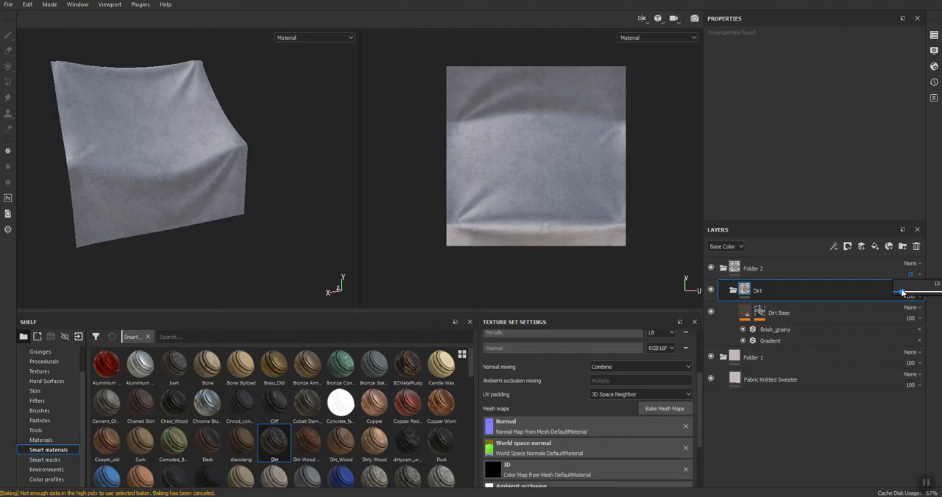
left_click_drag(900, 294, 899, 294)
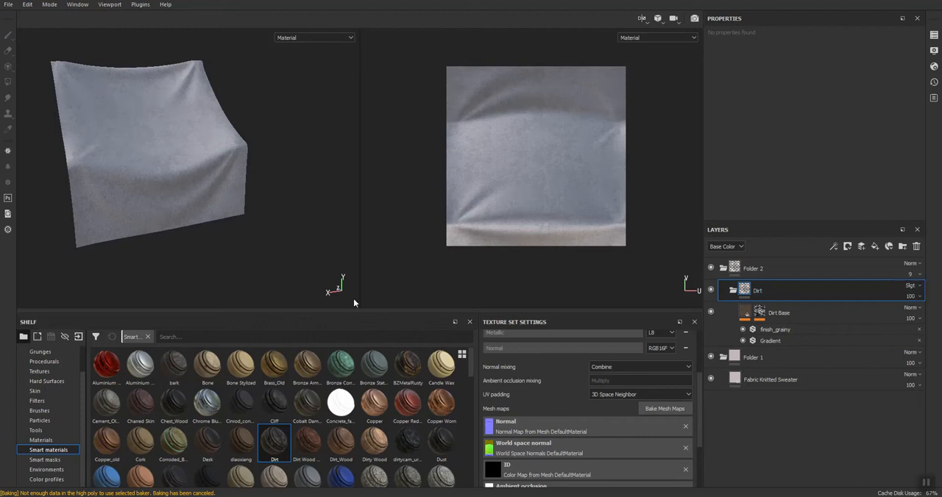
Export the tarp's textures as PNG files to the Post folder on the Desktop.
left_click_drag(142, 187, 177, 164, "alt")
left_click(9, 5)
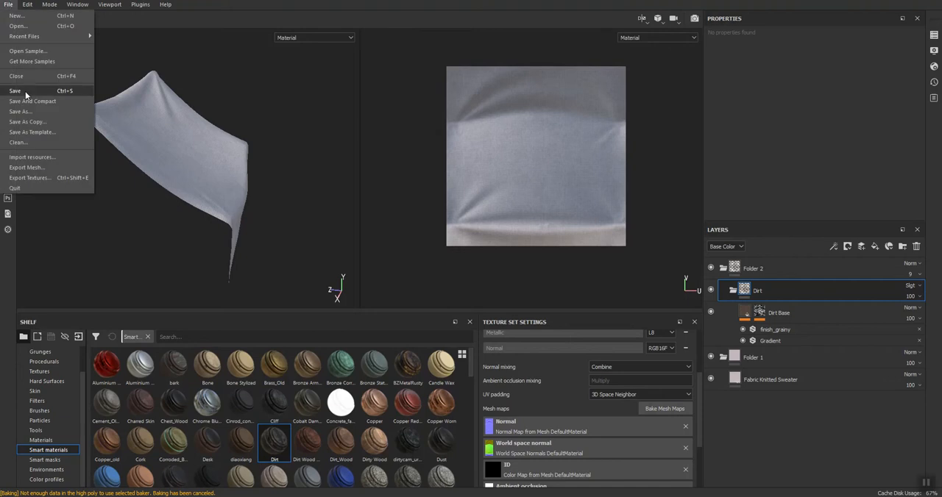
left_click(26, 178)
left_click(374, 103)
left_click(259, 189)
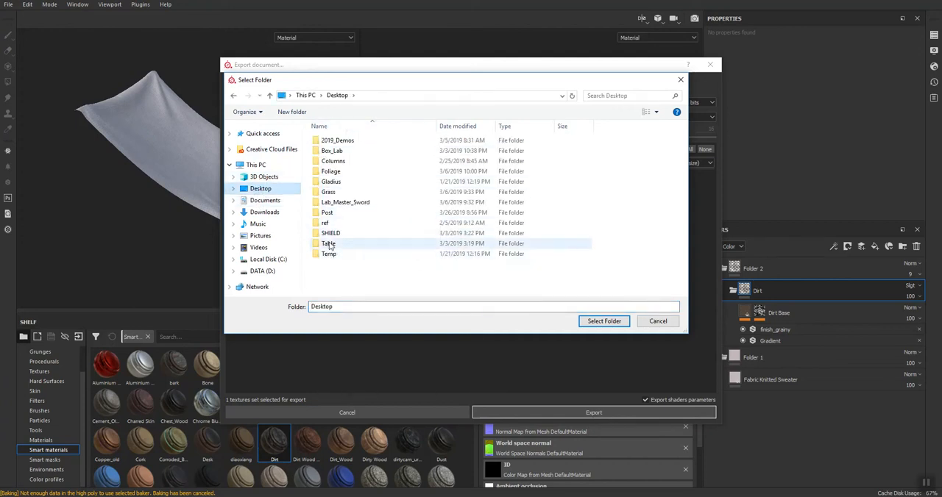
double_click(326, 212)
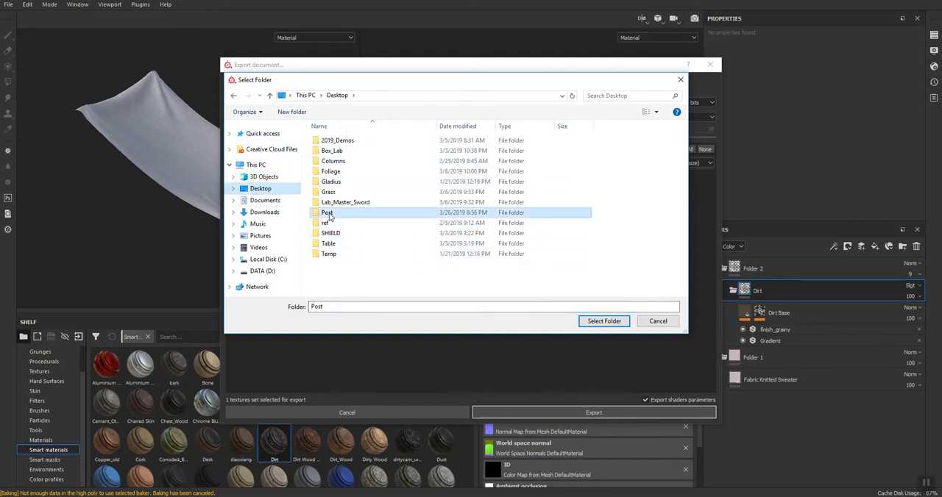
left_click(602, 322)
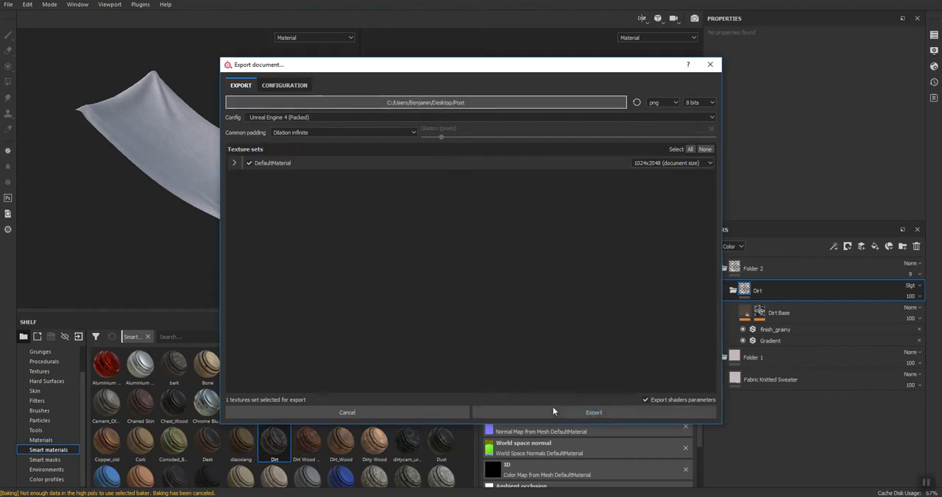
left_click(551, 413)
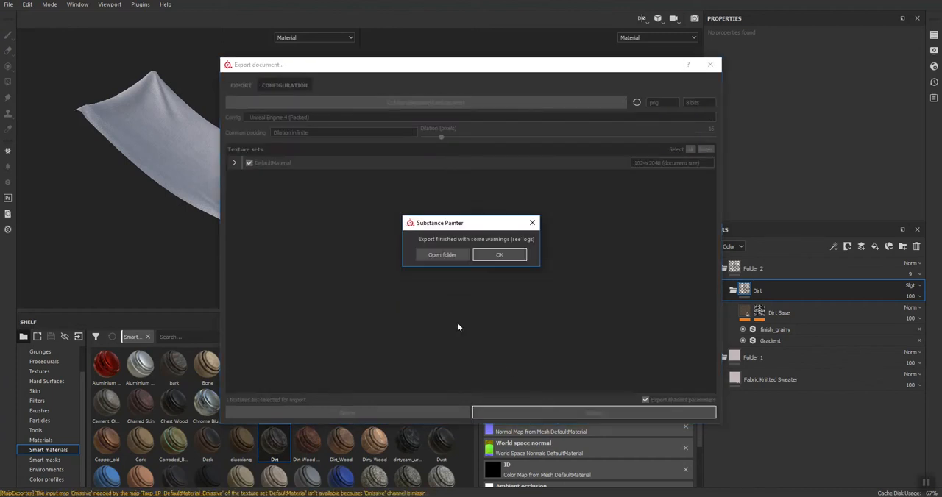
left_click(499, 254)
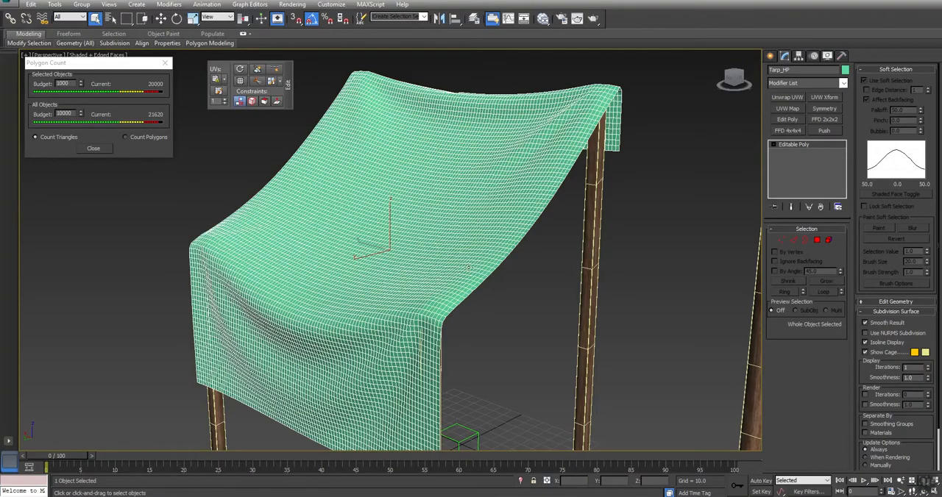
In 3ds Max, unhide all objects and hide the high-poly Tarp_HP mesh.
mouse_move(468, 266)
middle_mouse_down("alt")
mouse_move(475, 241)
mouse_move(466, 228)
middle_mouse_up("alt")
right_click(544, 180)
left_click(563, 133)
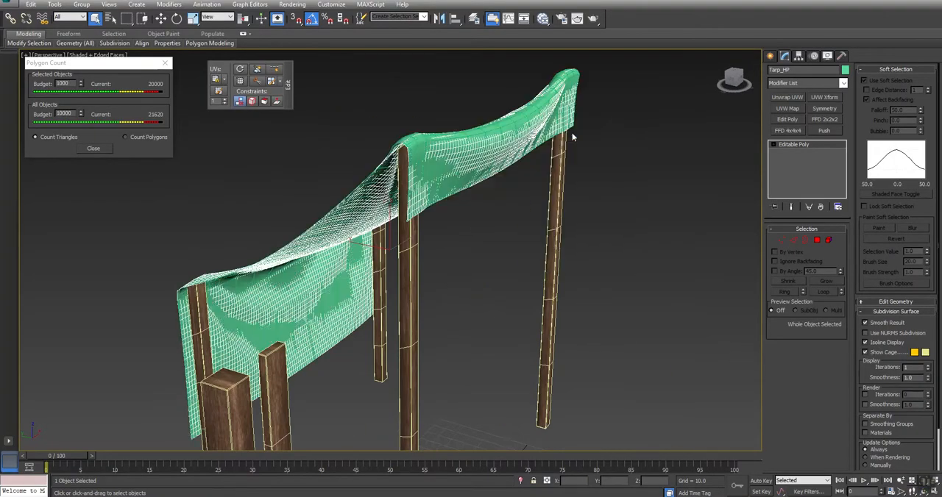
right_click(637, 189)
left_click(658, 160)
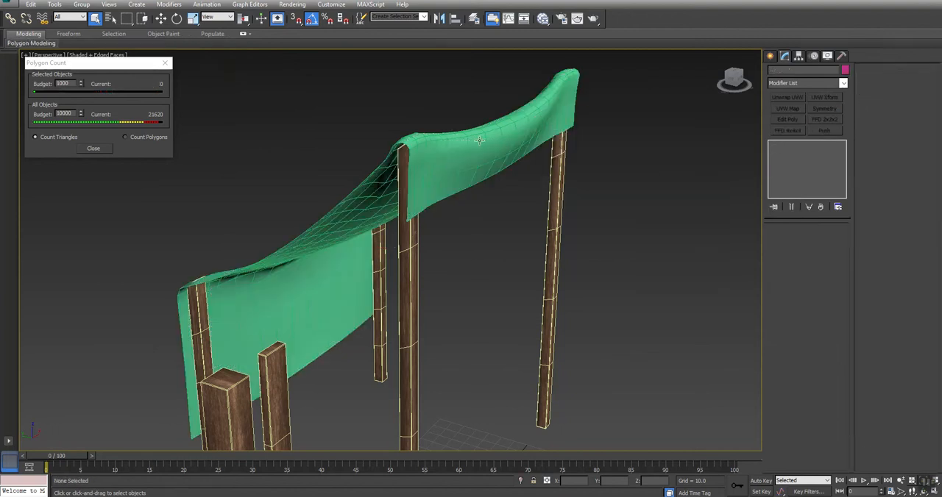
Select Tarp_LP, create a new Standard material in the Material Editor and assign it to the tarp.
left_click(472, 156)
key("m")
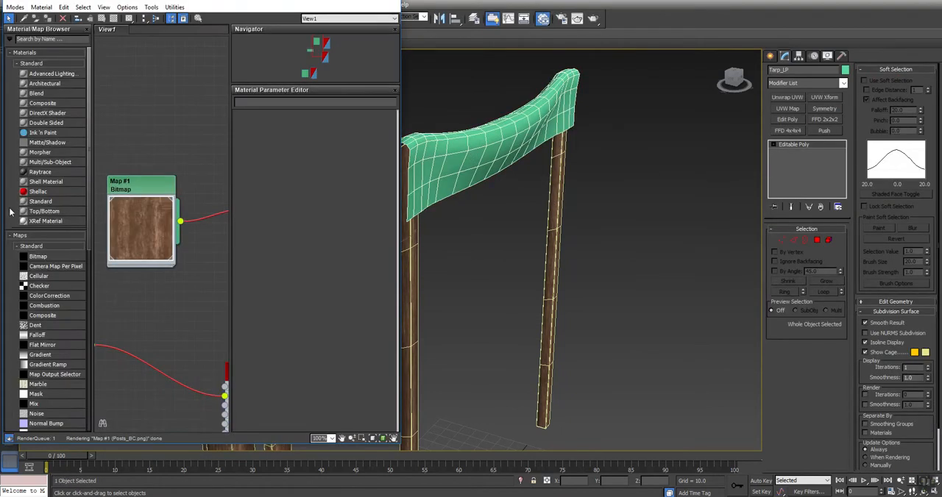
middle_click_drag(209, 90, 195, 307)
left_click_drag(42, 201, 171, 118)
right_click(200, 108)
left_click(248, 124)
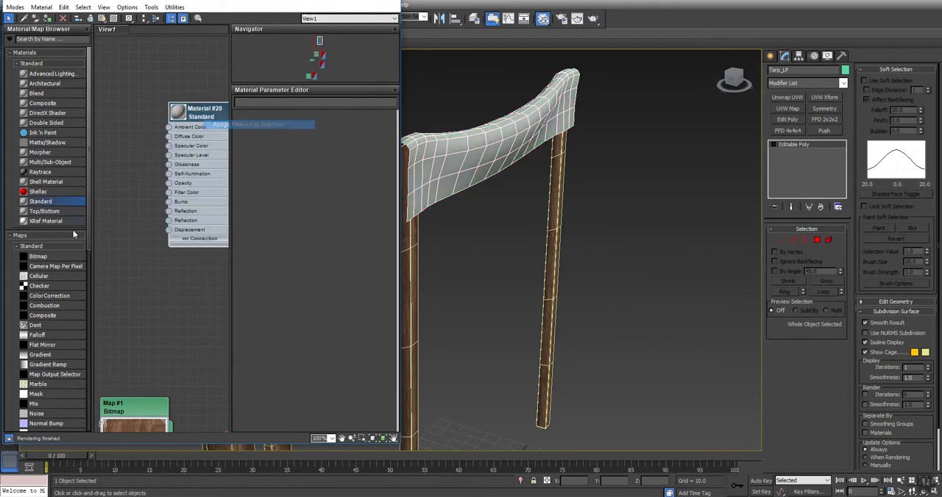
Connect the Tarp_LP_DefaultMaterial_BaseColor bitmap from the Post folder to the tarp material's Diffuse Color and show the realistic material in the viewport.
left_click_drag(44, 254, 188, 292)
left_click(172, 12)
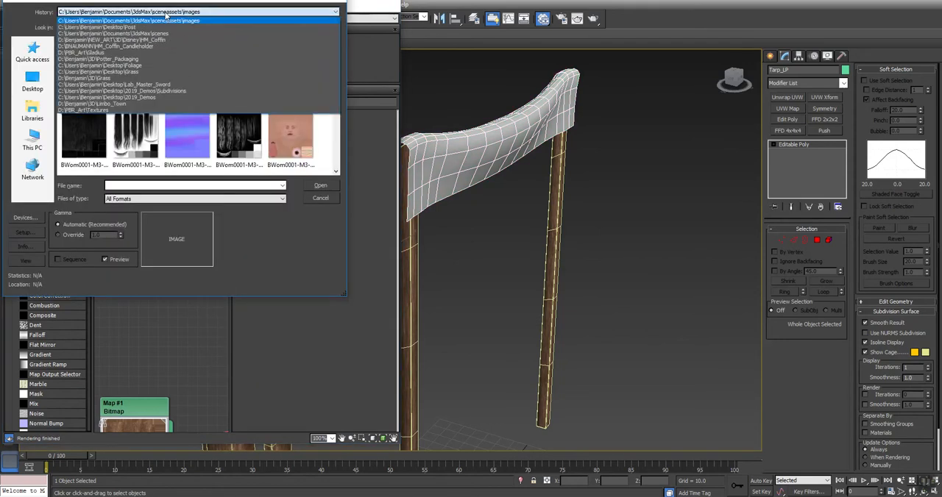
left_click(148, 27)
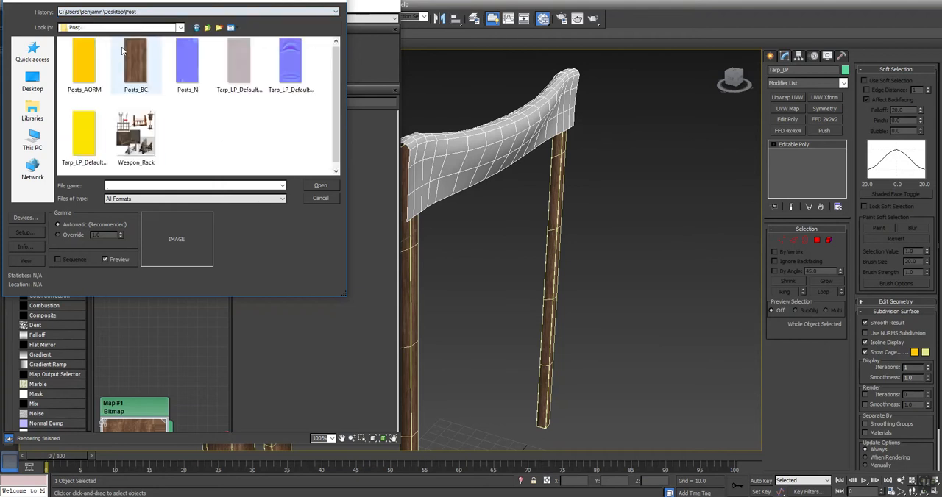
left_click(246, 59)
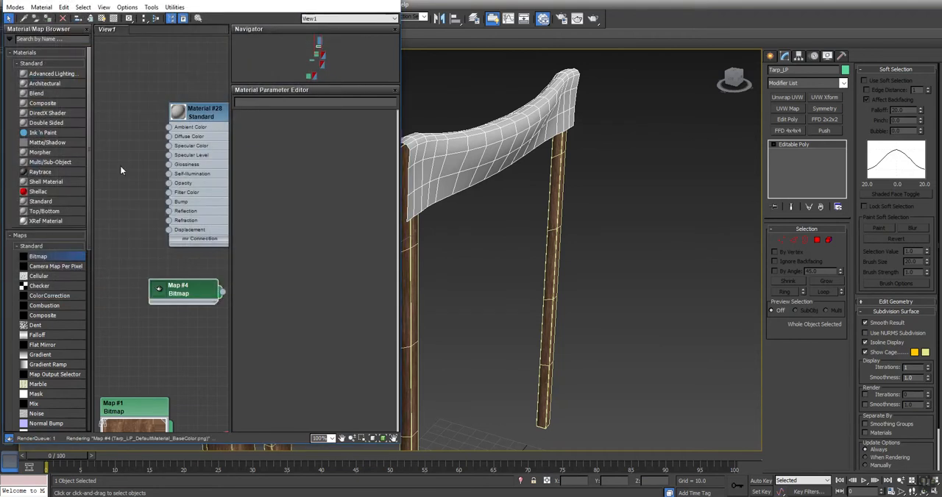
left_click_drag(213, 293, 168, 139)
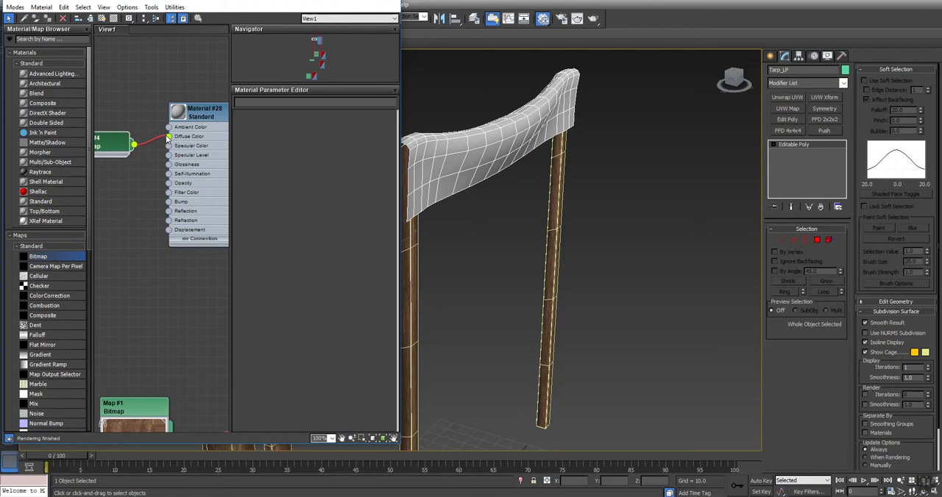
right_click(214, 112)
left_click(258, 234)
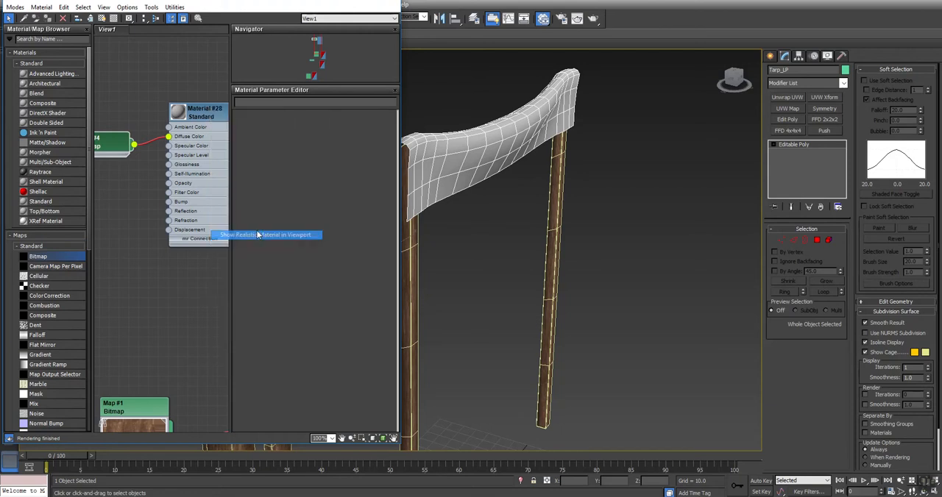
Make the tarp's Standard material 2-sided and move the Material Editor aside to uncover the tent.
middle_click_drag(505, 169, 412, 236, "alt")
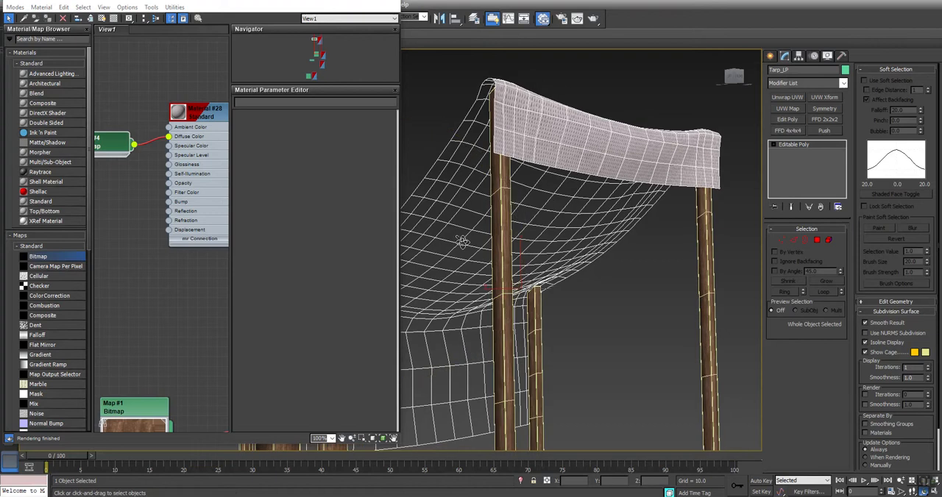
left_click(207, 109)
left_click(357, 125)
left_click_drag(322, 1, 195, 58)
Select the spare posts standing beside the tent and hide them.
middle_click_drag(524, 216, 525, 191)
scroll(524, 191, "down", 6)
middle_click_drag(525, 191, 463, 249, "alt")
scroll(566, 191, "up", 4)
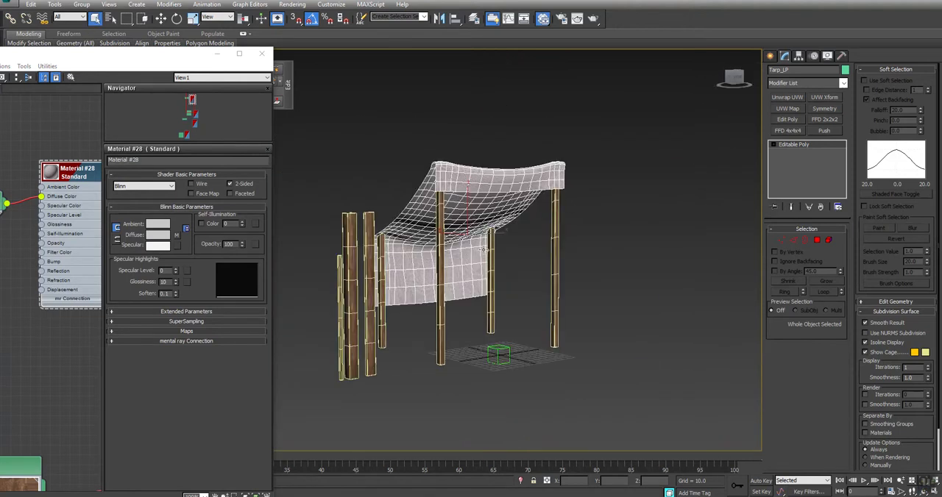
scroll(497, 293, "up", 5)
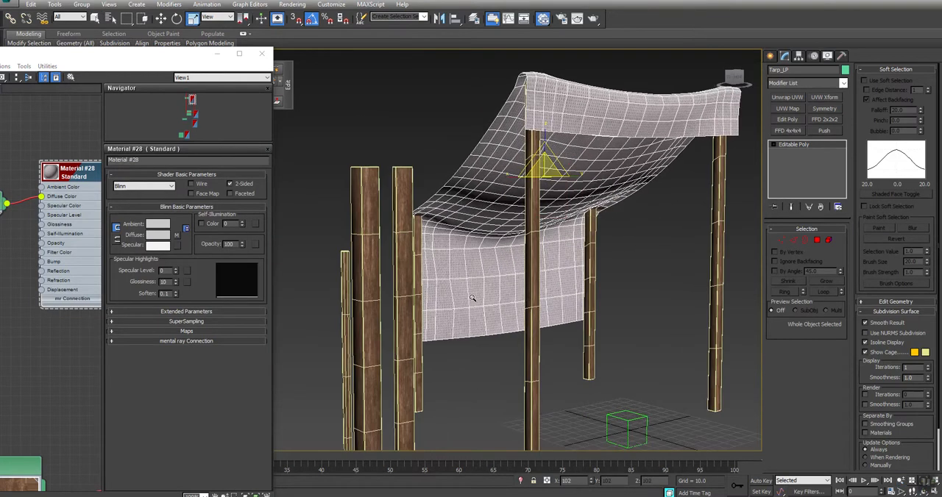
mouse_move(501, 288)
middle_mouse_down("alt")
mouse_move(432, 274)
mouse_move(435, 265)
mouse_move(495, 277)
middle_mouse_up("alt")
scroll(496, 278, "down", 4)
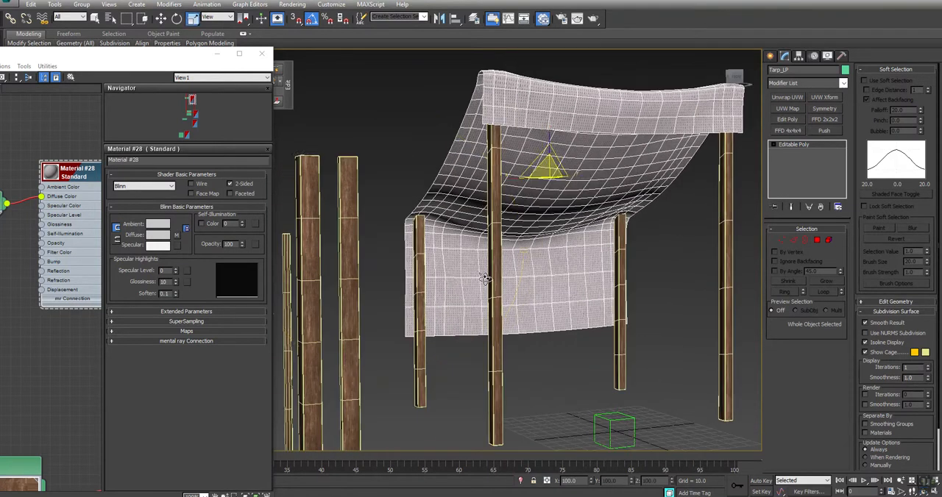
left_click_drag(413, 265, 331, 285)
right_click(331, 285)
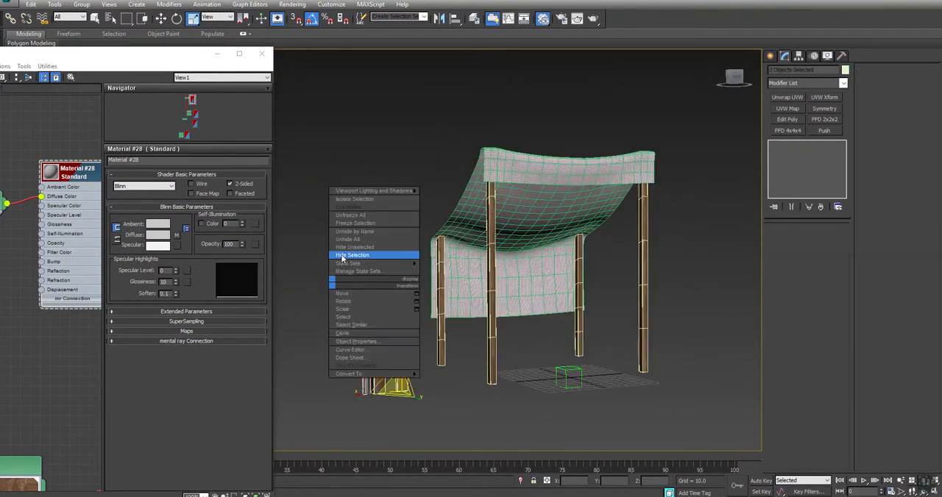
left_click(342, 256)
Inspect Tarp_LP's UV layout with a temporary Unwrap UVW modifier, locating a polygon from the front overhang, and remove the modifier.
middle_click_drag(51, 348, 100, 324)
left_click_drag(169, 59, 209, 71)
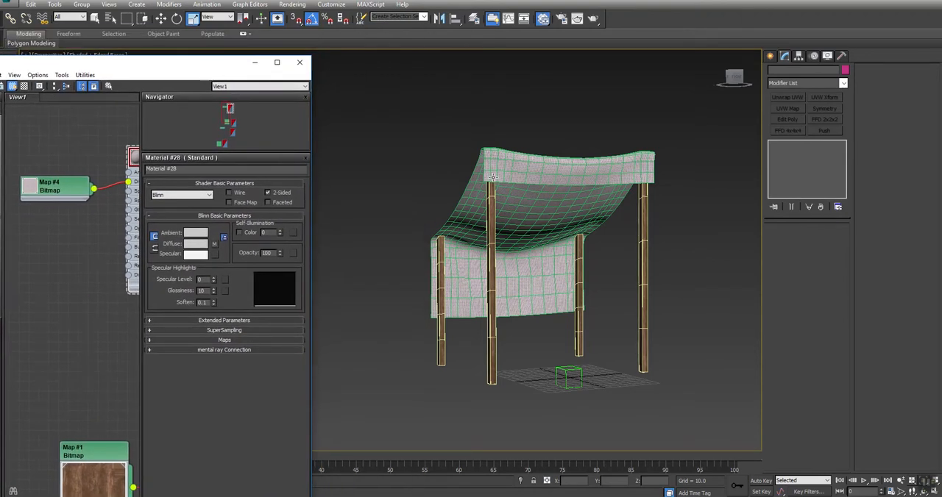
left_click(520, 172)
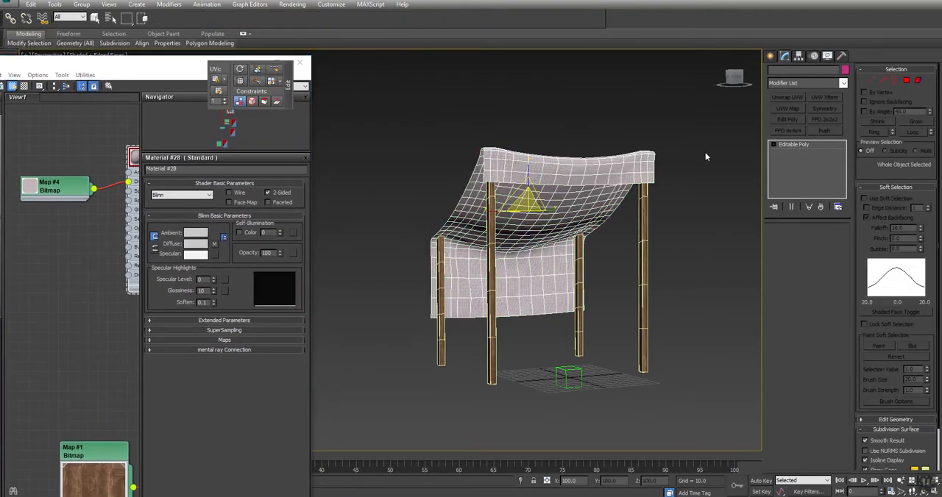
left_click(786, 97)
left_click(806, 343)
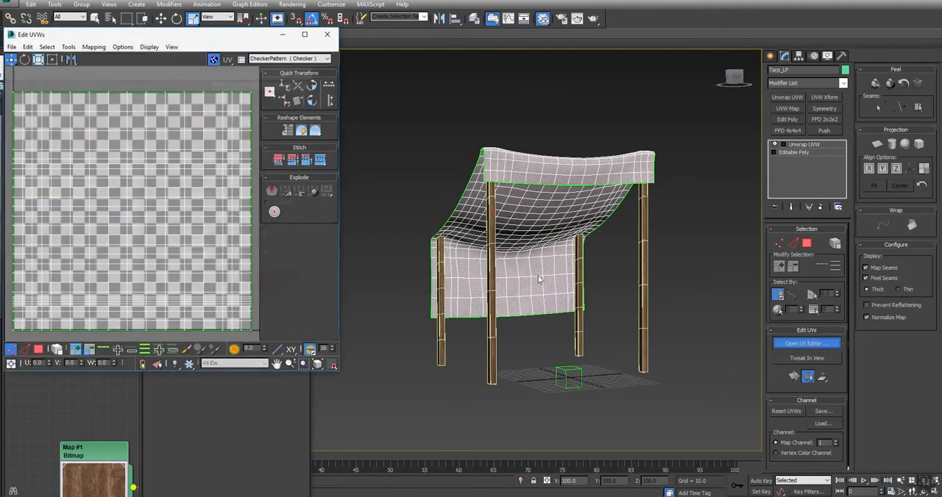
left_click(806, 244)
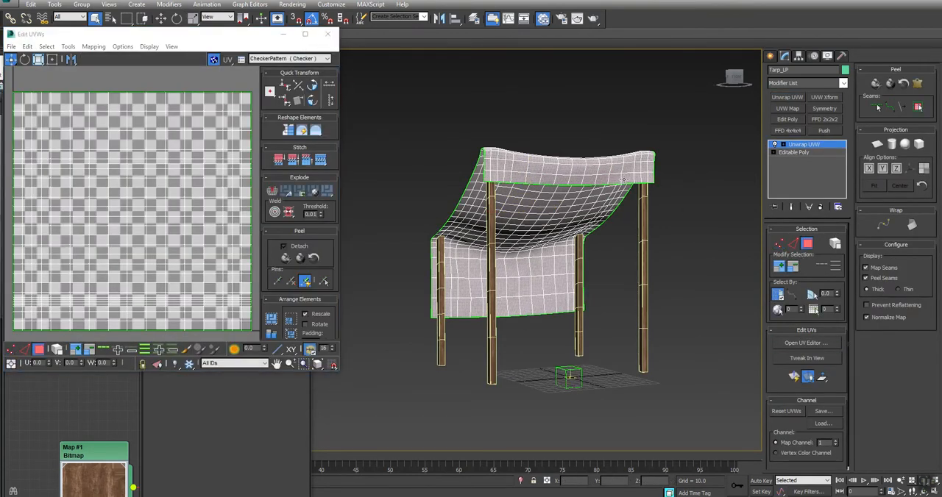
left_click(624, 179)
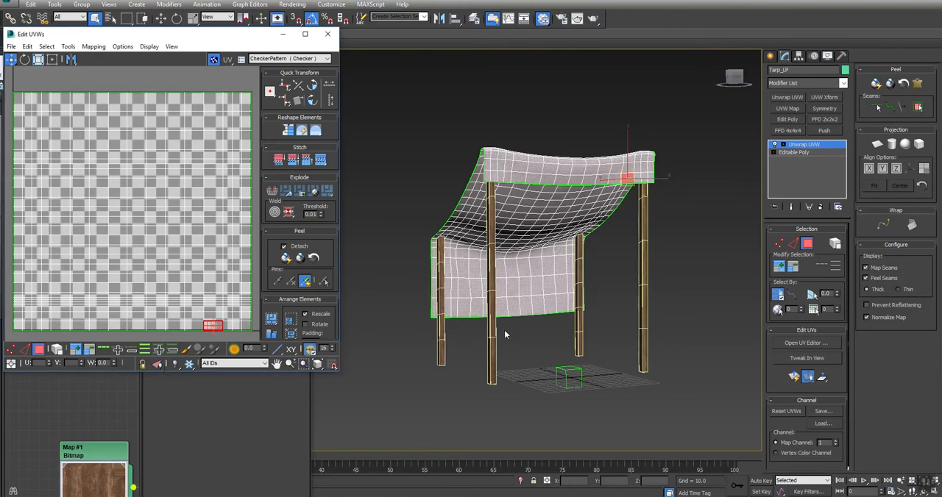
left_click(822, 207)
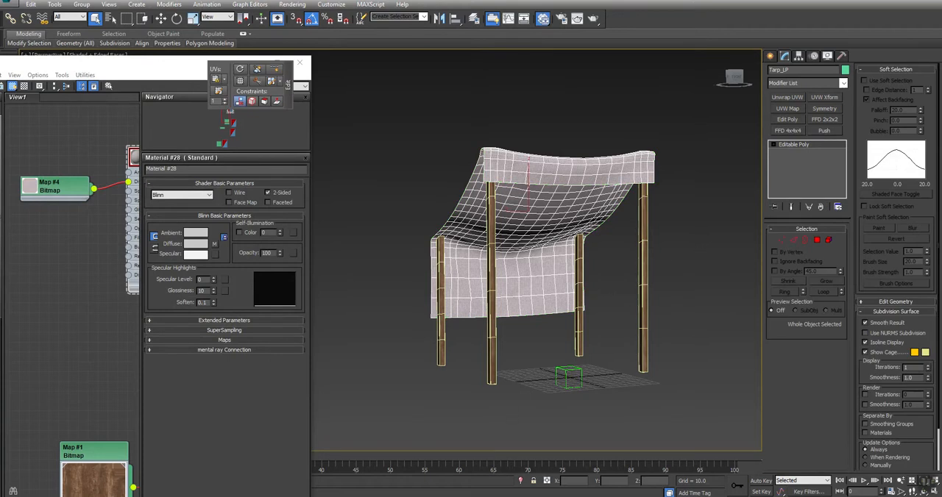
Switch to Photoshop and enlarge the torn fabric image to 200% to examine its frayed edge.
mouse_move(397, 496)
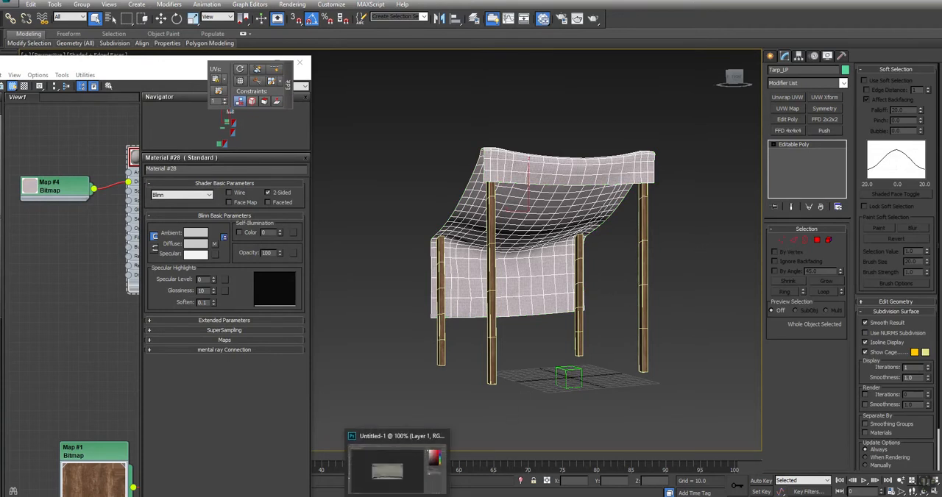
left_click(390, 467)
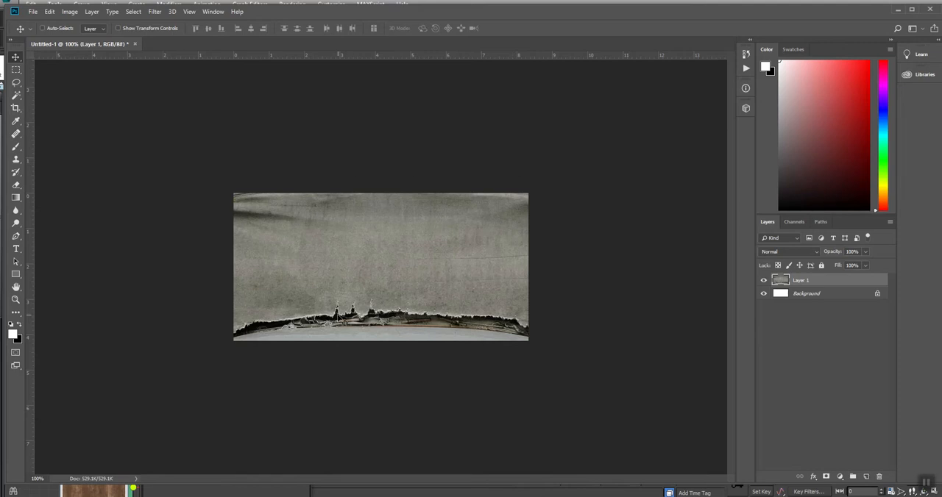
key("ctrl+plus")
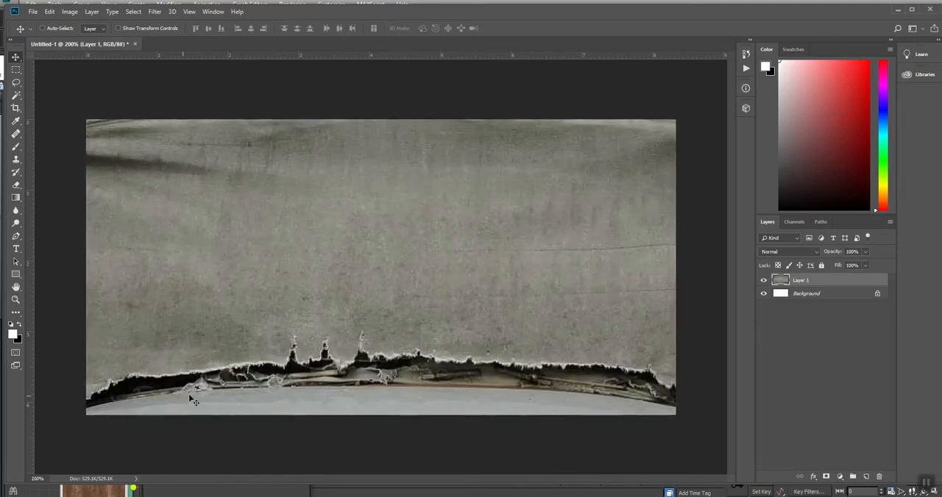
key("l")
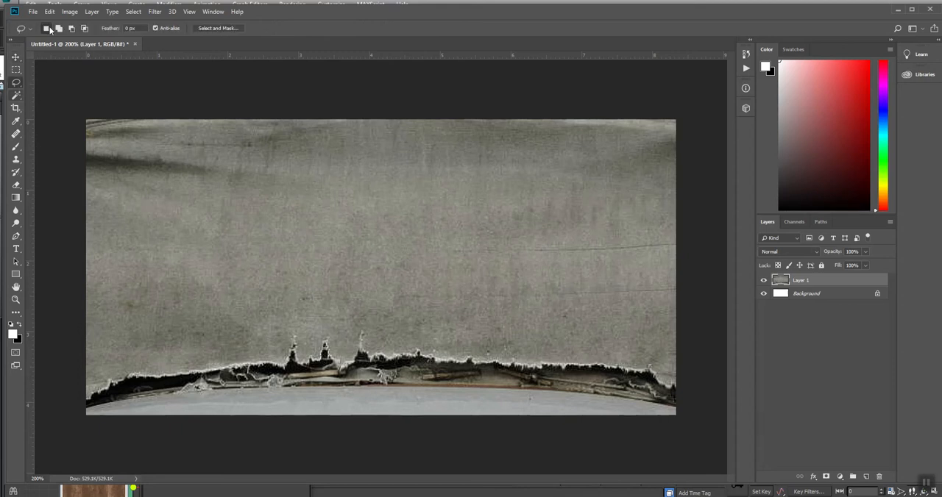
left_click(32, 12)
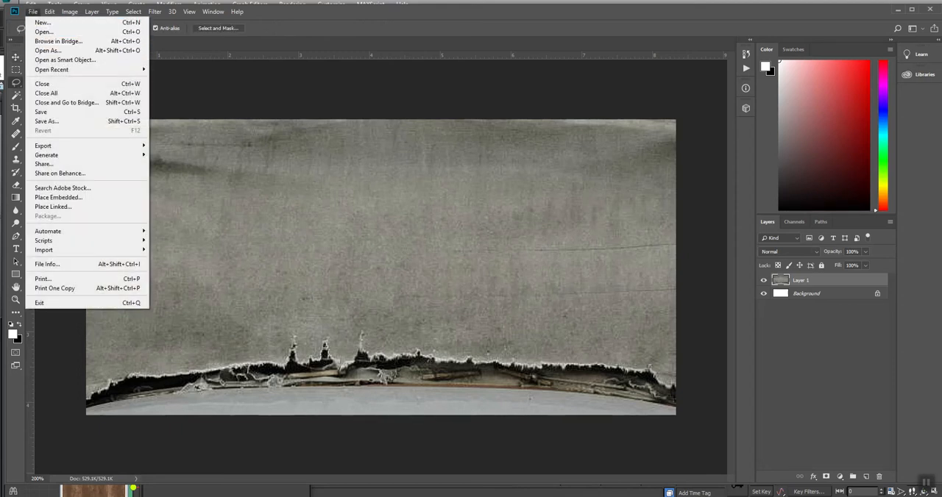
left_click(521, 395)
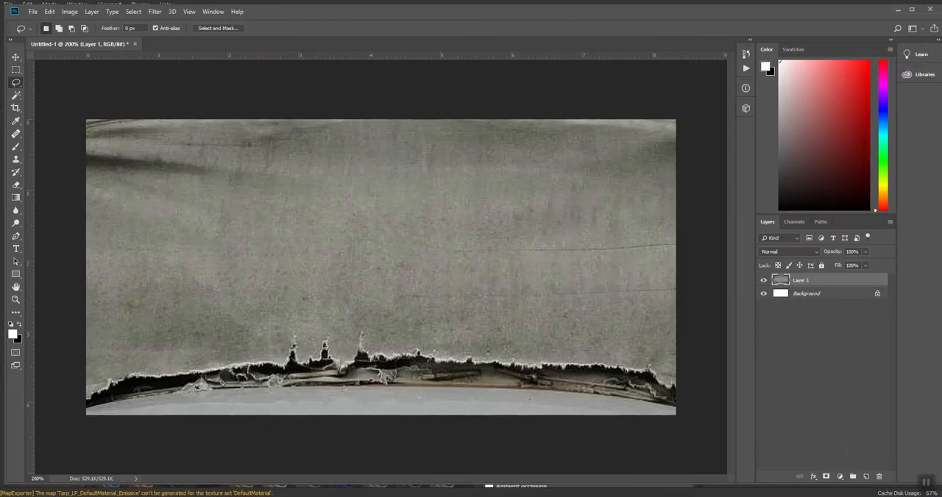
Open Tarp_LP_DefaultMaterial_BaseColor from the Desktop's Post folder in Photoshop.
key("super+e")
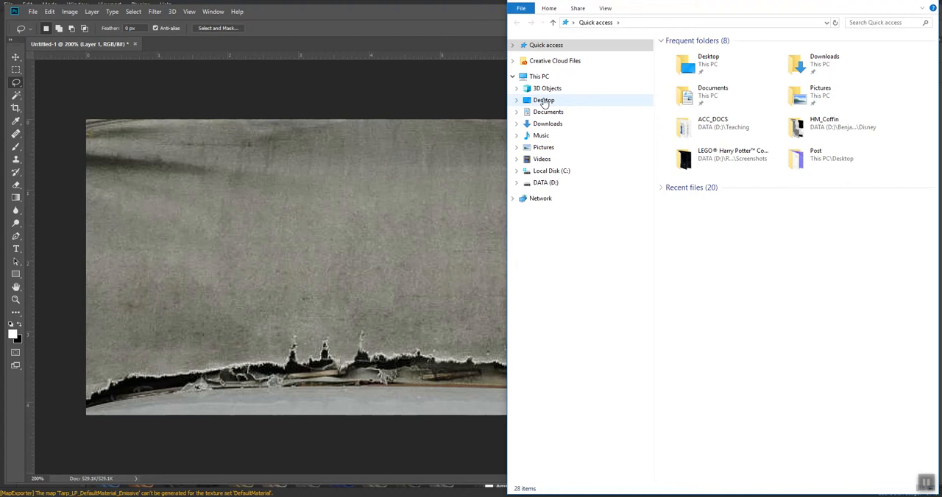
left_click(543, 100)
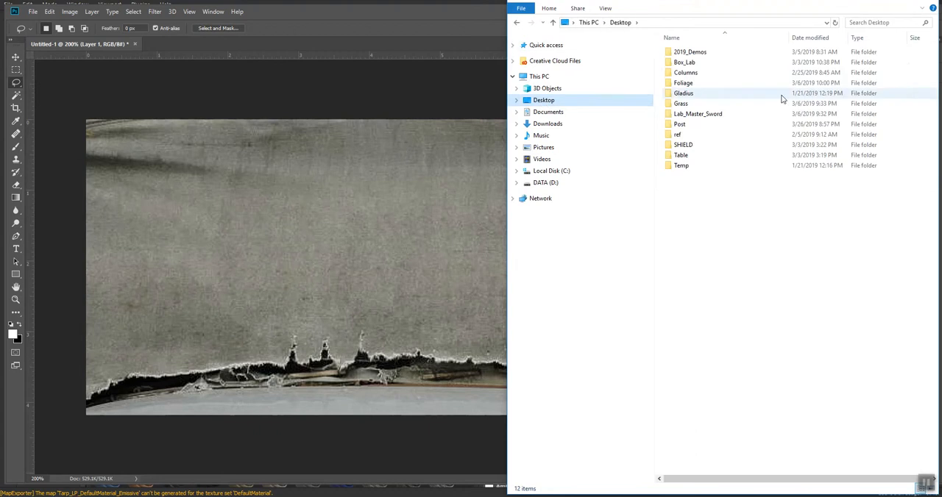
double_click(678, 123)
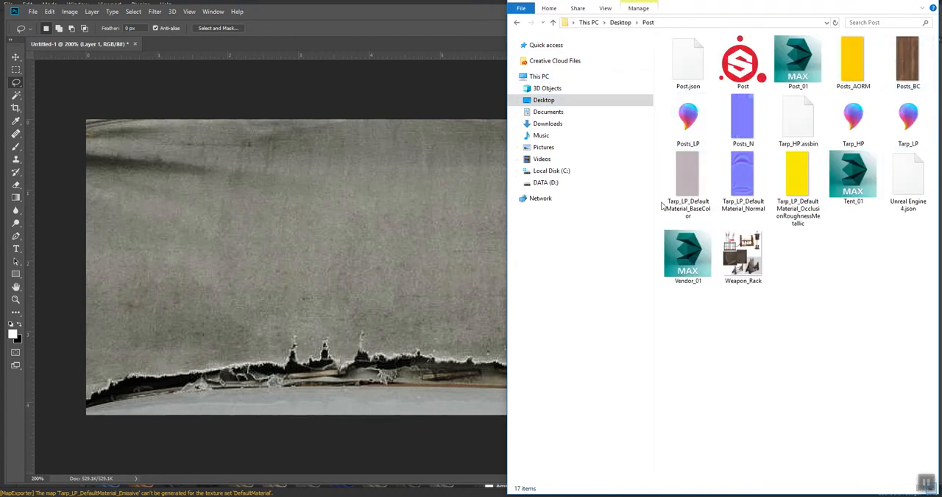
right_click(696, 161)
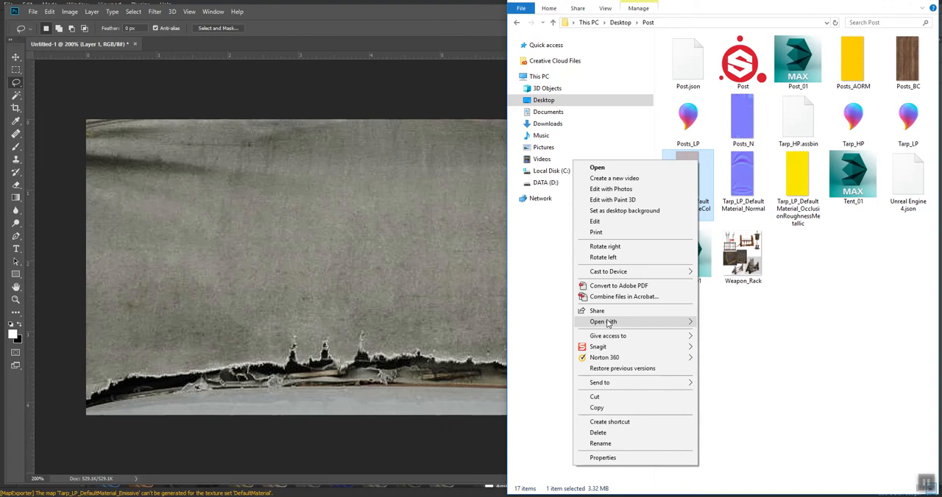
mouse_move(640, 322)
left_click(750, 333)
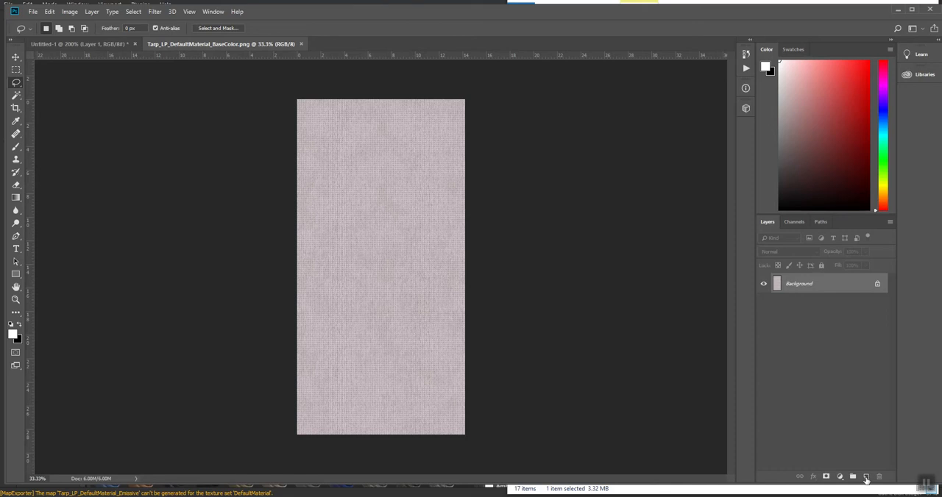
Save the base color texture as Tarp_O in Photoshop PSD format in the Post folder.
left_click(35, 12)
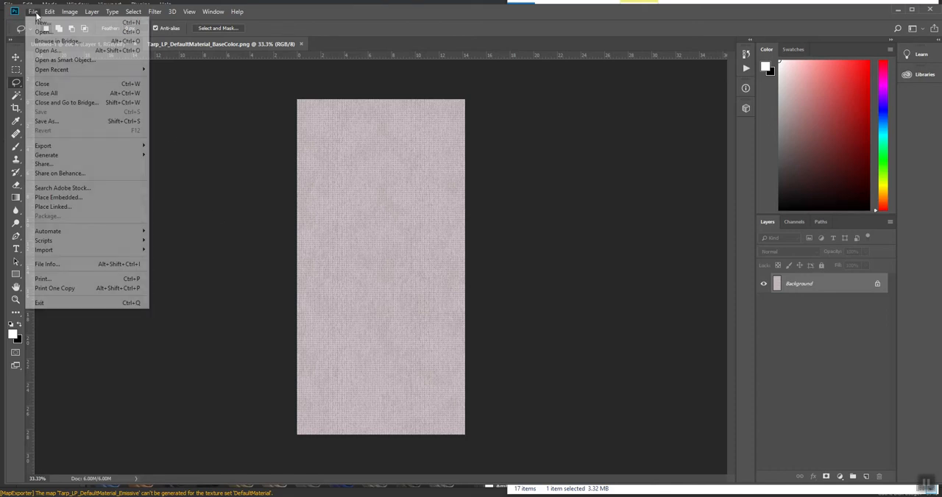
left_click(33, 123)
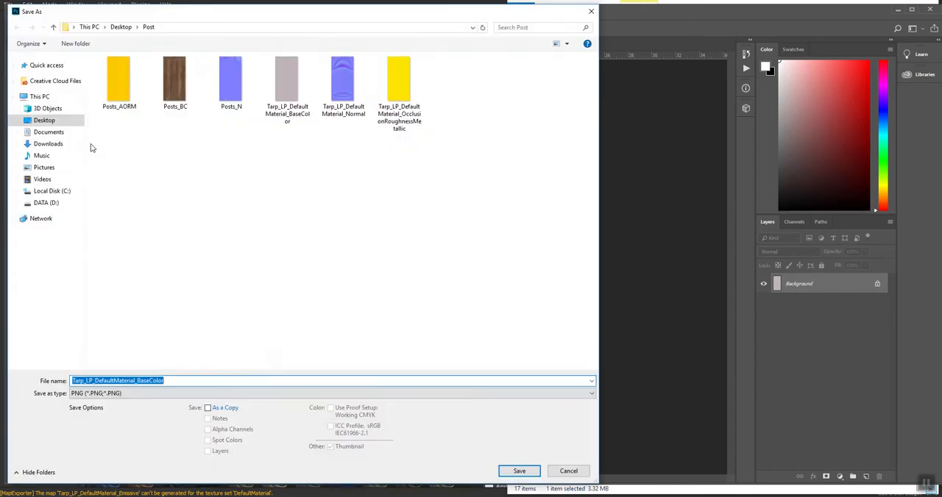
key("Right")
key("shift+Left")
key("shift+Left")
key("shift+Left")
key("shift+Left")
key("shift+Left")
key("shift+Left")
key("shift+Left")
key("shift+Left")
key("shift+Left")
key("shift+Left")
key("shift+Left")
key("shift+Left")
key("shift+Left")
key("shift+Left")
key("shift+Left")
key("shift+Left")
type("O")
key("Tab")
key("alt+Down")
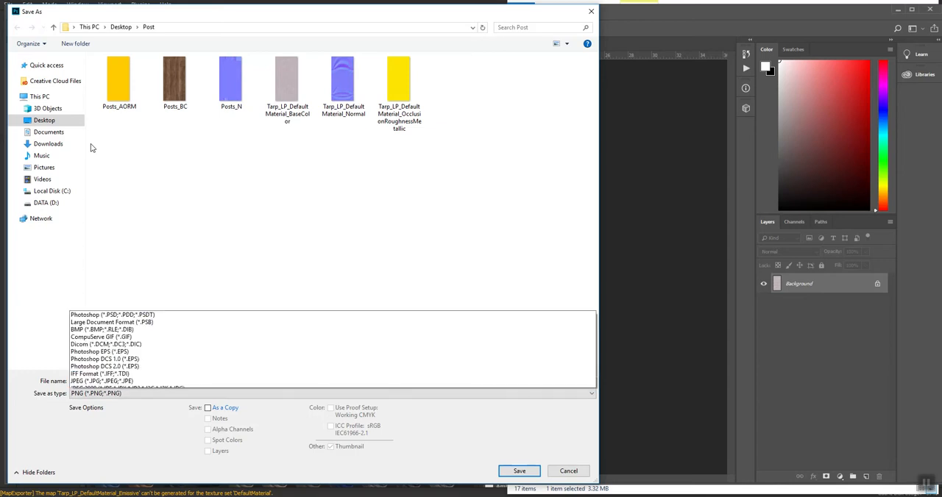
key("Home")
key("Return")
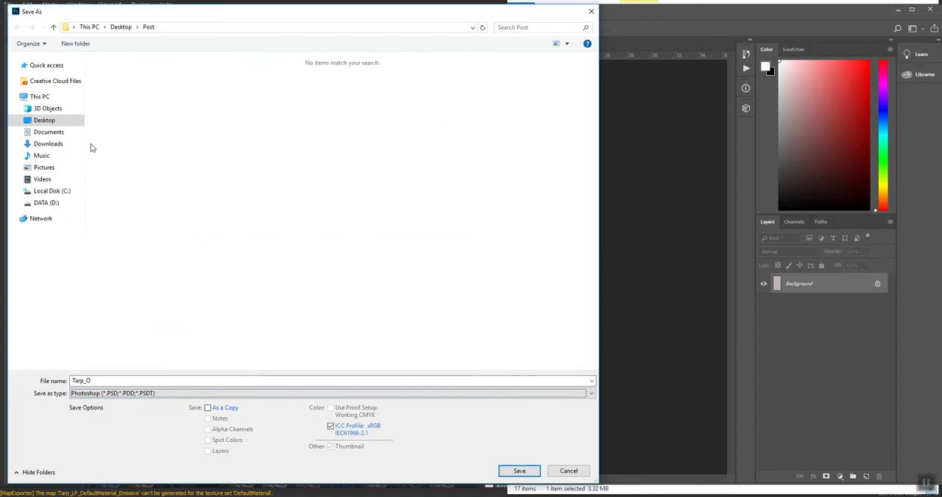
key("Return")
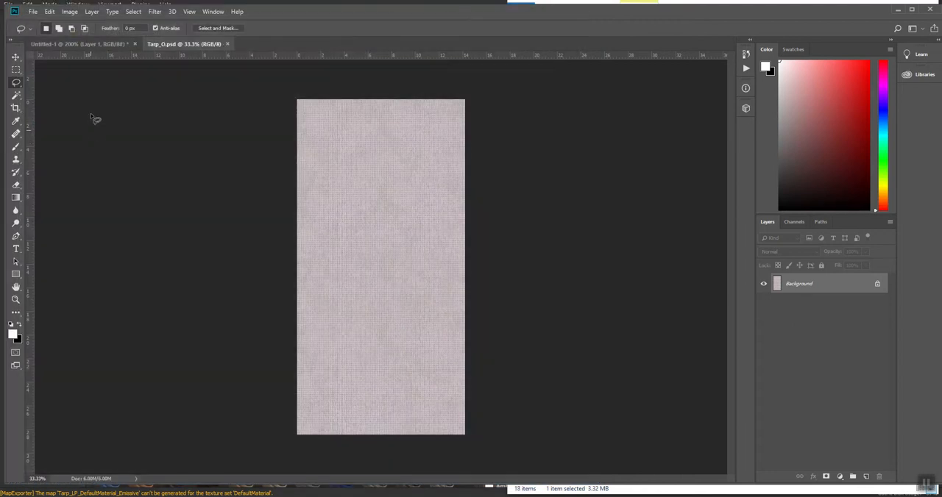
Copy the whole torn fabric image from Untitled-1 and paste it into Tarp_O.psd.
left_click(77, 44)
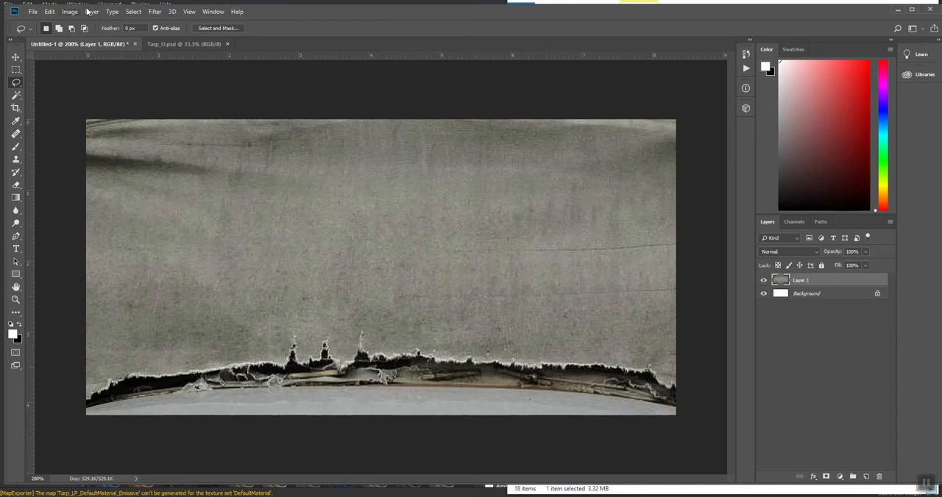
left_click(133, 12)
left_click(135, 24)
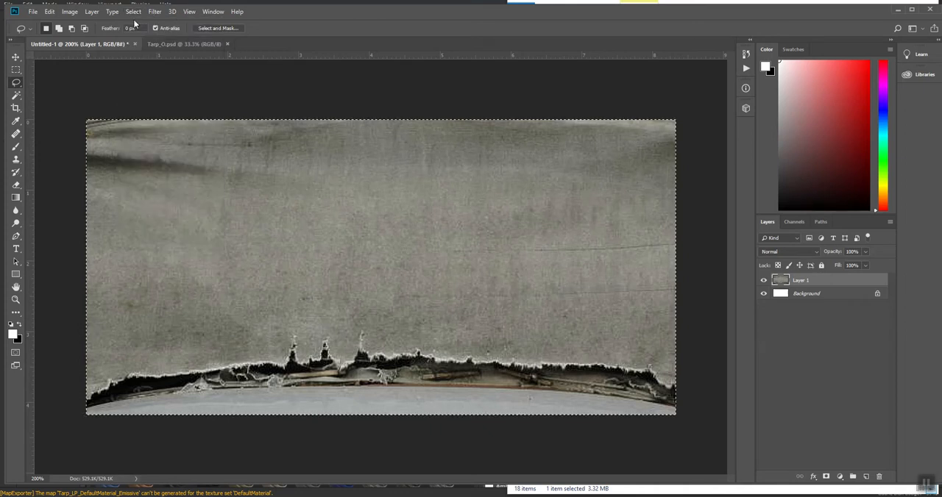
left_click(49, 11)
left_click(96, 79)
left_click(162, 44)
left_click(50, 12)
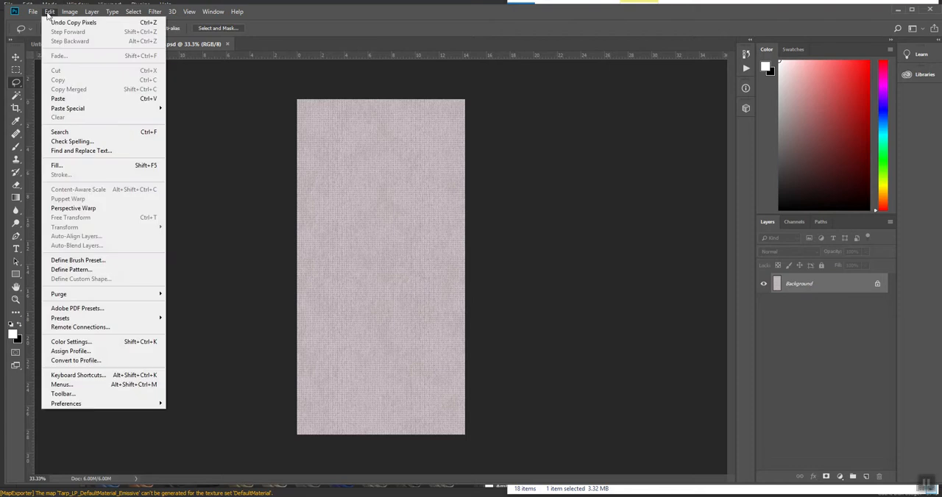
left_click(66, 97)
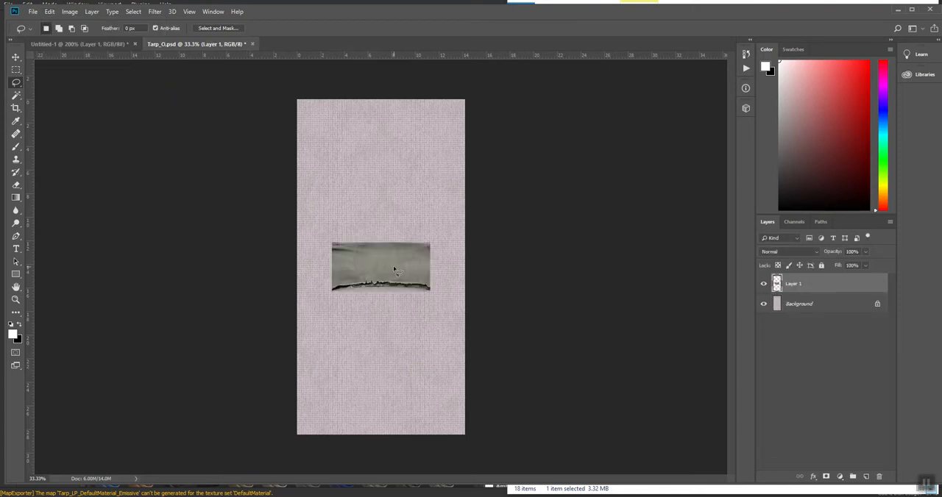
Move the pasted torn fabric to the texture's bottom-left corner and stretch it across the full texture width.
key("v")
mouse_move(386, 271)
left_mouse_down()
mouse_move(352, 410)
mouse_move(361, 412)
mouse_move(351, 411)
left_mouse_up()
key("ctrl+t")
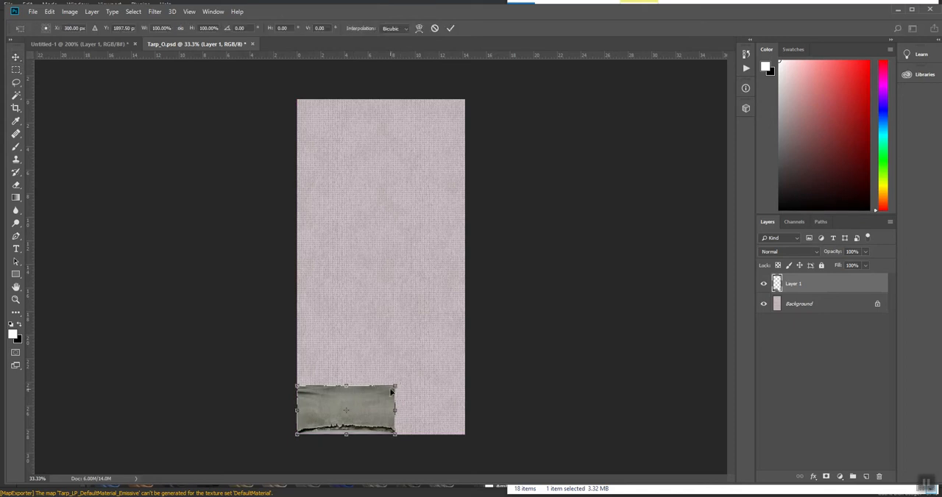
left_click_drag(396, 410, 464, 410)
key("Return")
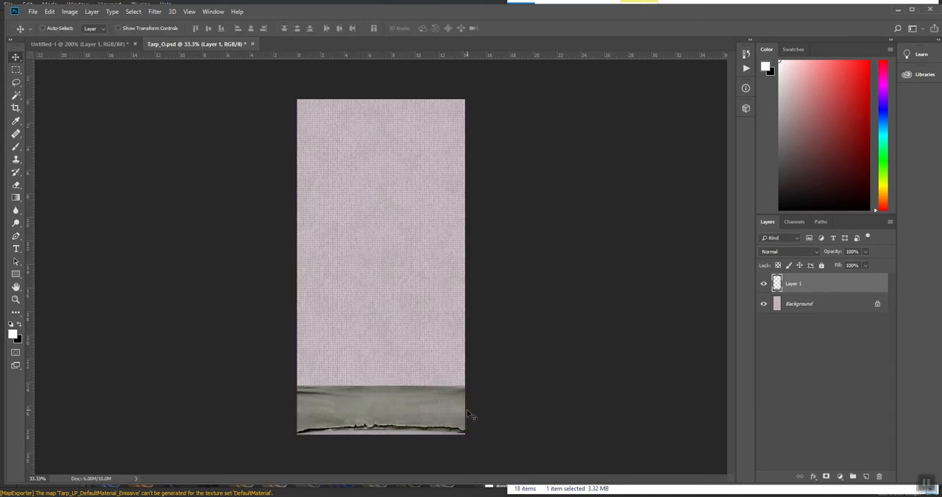
Lasso the area below the fabric's frayed edge, fill it with black and deselect it.
key("ctrl+0")
key("ctrl+plus")
key("ctrl+plus")
key("ctrl+plus")
left_click_drag(488, 431, 561, 78)
left_click_drag(472, 399, 405, 323)
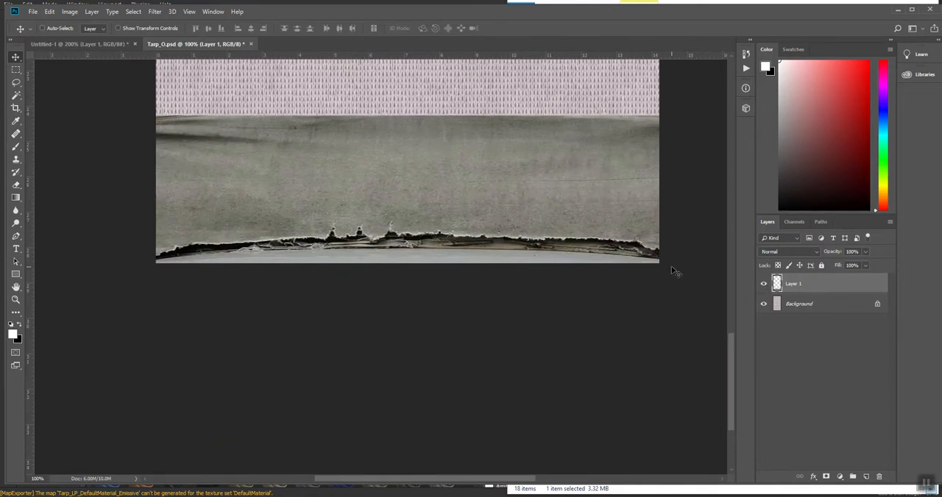
key("l")
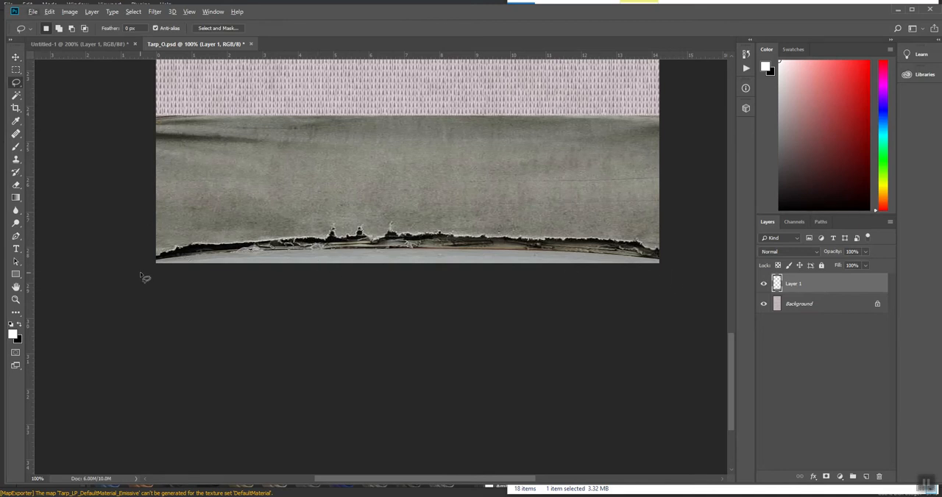
mouse_move(142, 275)
left_mouse_down()
mouse_move(161, 257)
mouse_move(207, 250)
mouse_move(395, 243)
left_mouse_up()
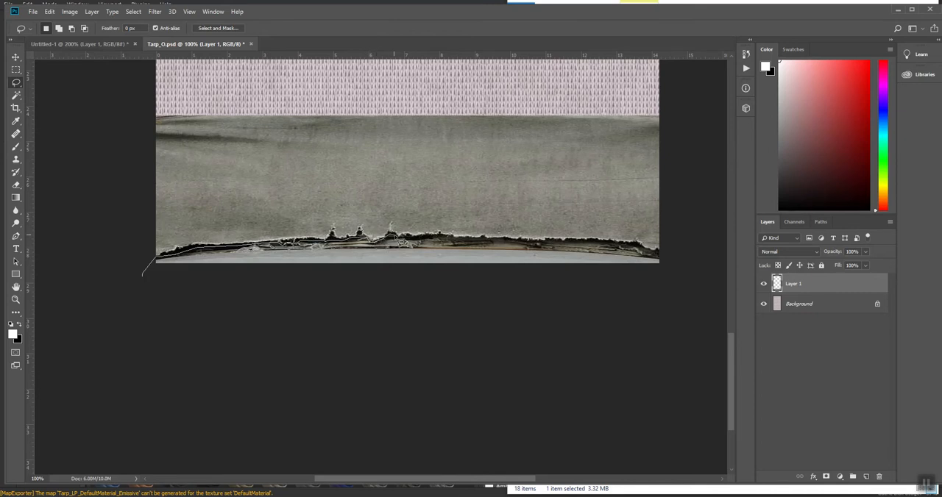
mouse_move(401, 239)
left_mouse_down()
mouse_move(641, 252)
mouse_move(671, 280)
mouse_move(28, 303)
left_mouse_up()
left_click_drag(255, 304, 195, 271)
key("x")
key("alt+BackSpace")
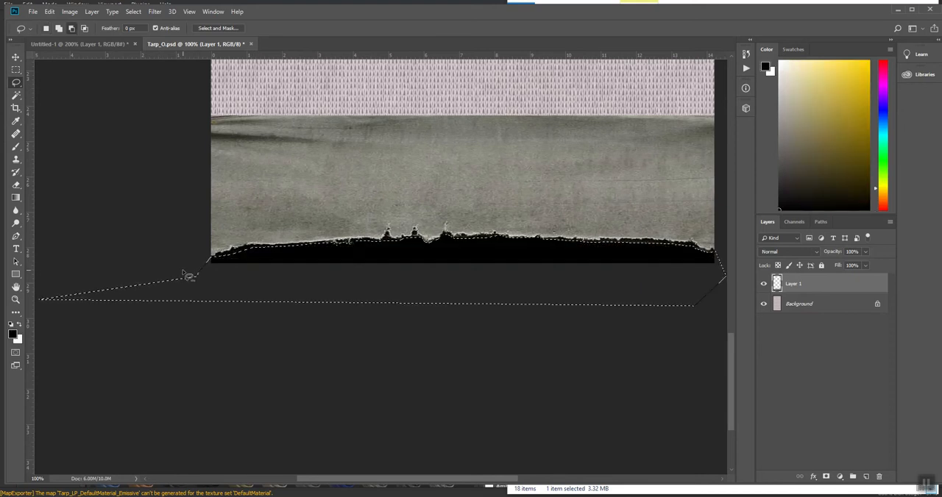
key("ctrl+d")
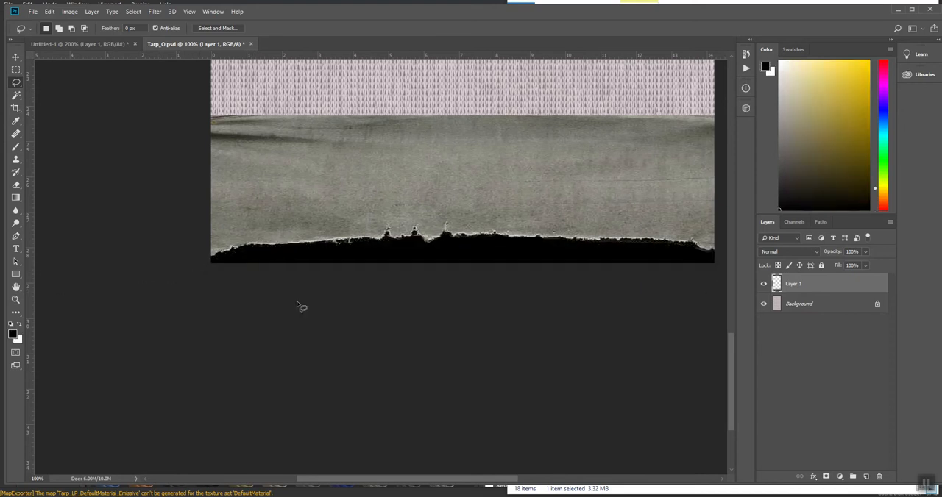
Brighten the torn fabric layer with Levels, setting the input midtone to 0.76 and the white point to 183.
key("ctrl+l")
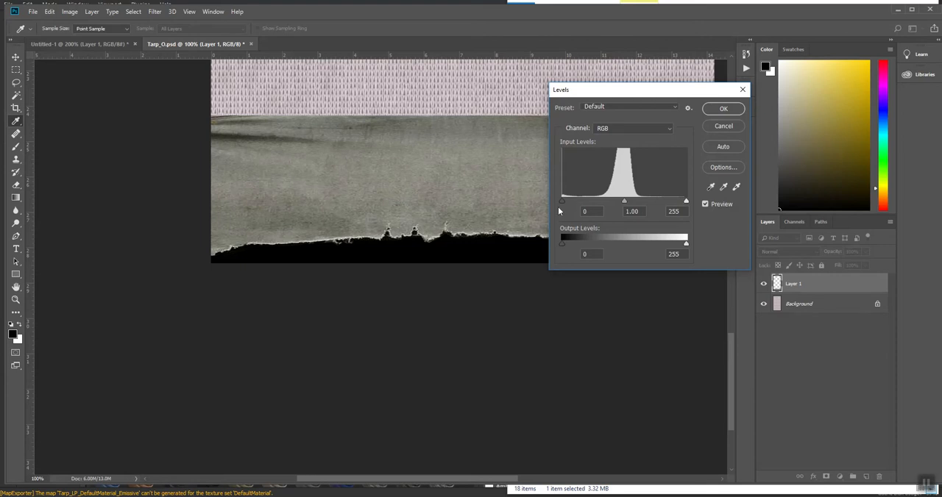
left_click_drag(624, 202, 652, 202)
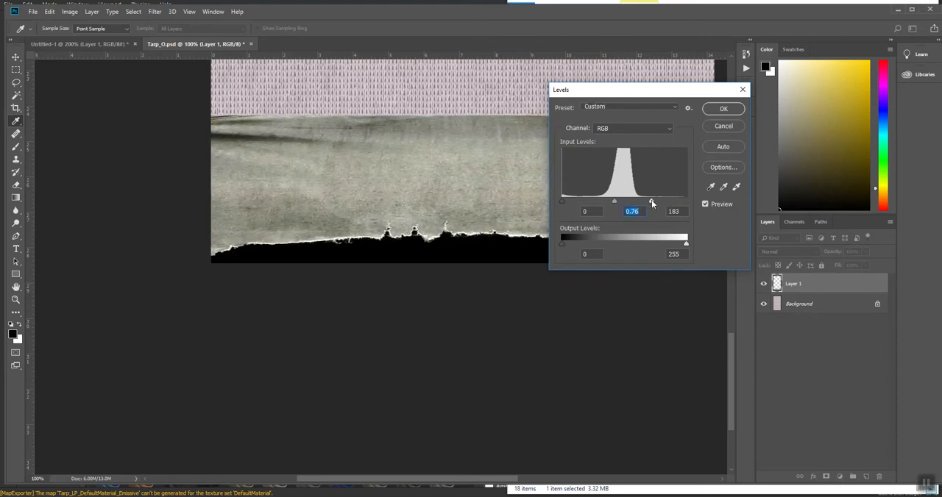
left_click(725, 108)
Select the main area of the torn fabric with the Magic Wand and fill it with white.
key("w")
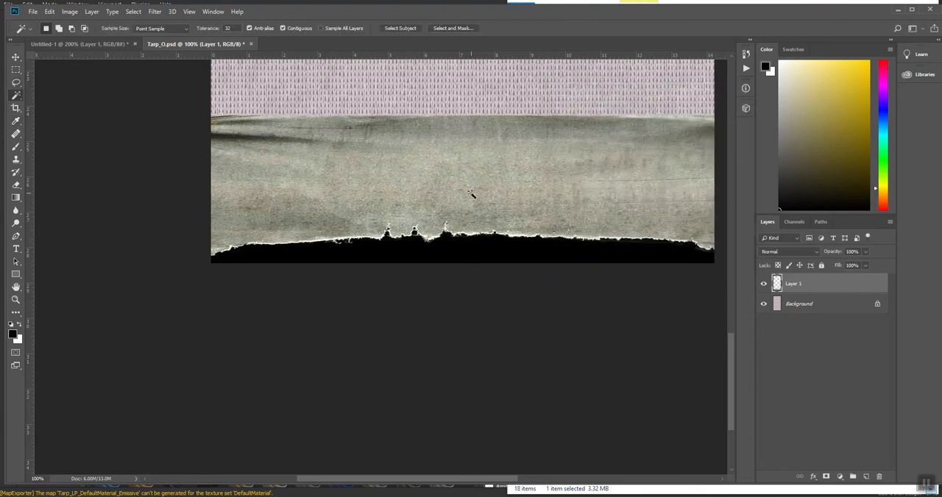
left_click(413, 186)
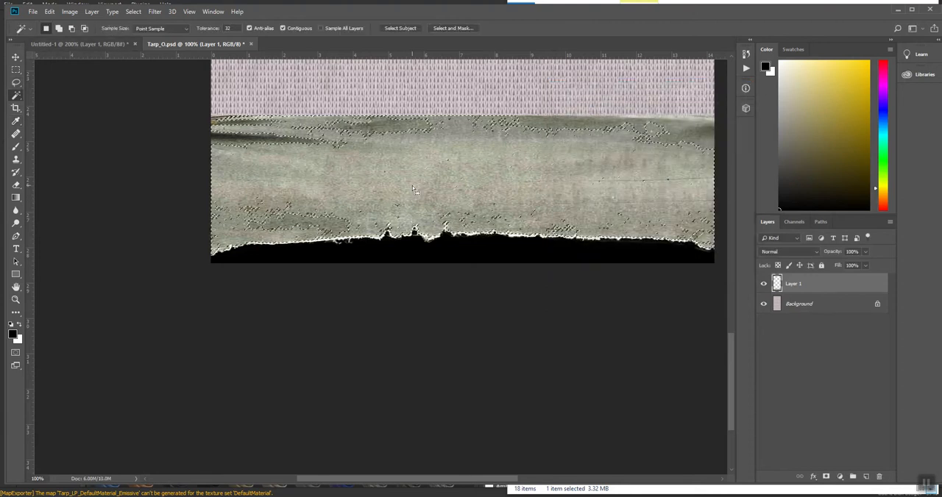
key("x")
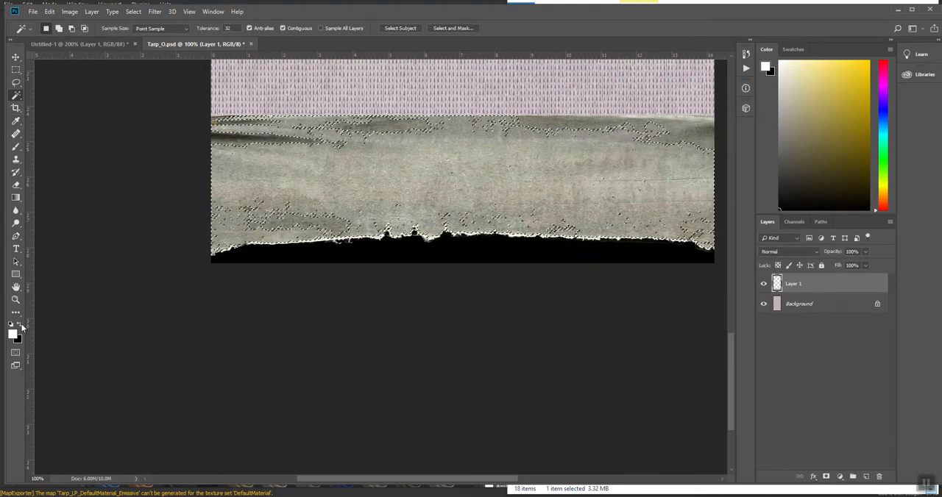
key("alt+BackSpace")
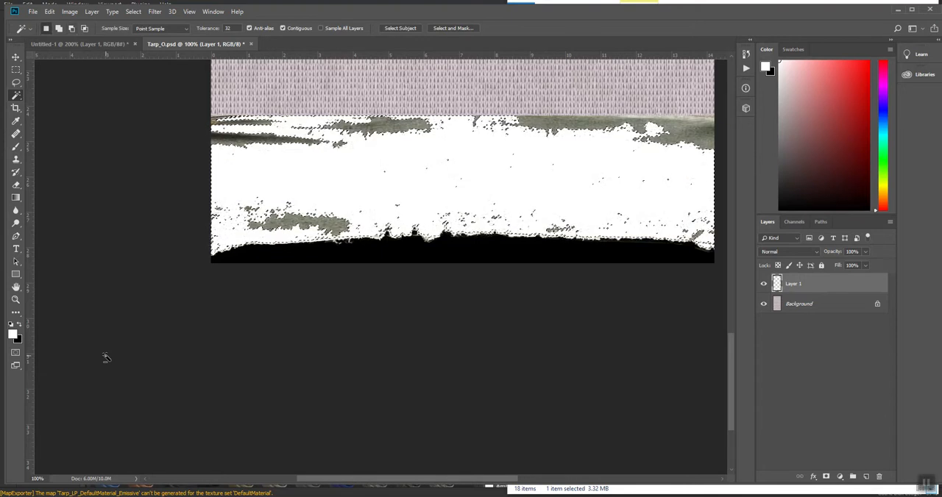
Select the remaining grey patches near the fabric's frayed edge and right side, fill them with white and deselect.
left_click(298, 222)
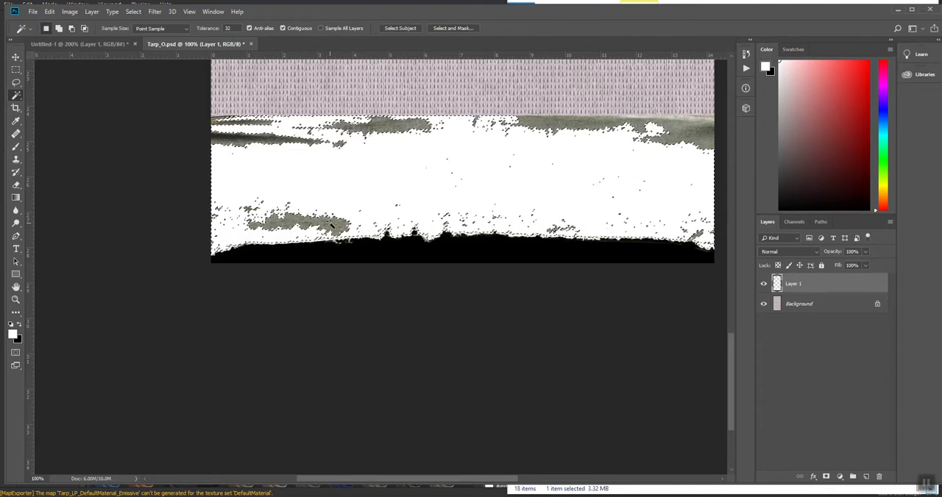
left_click(701, 131)
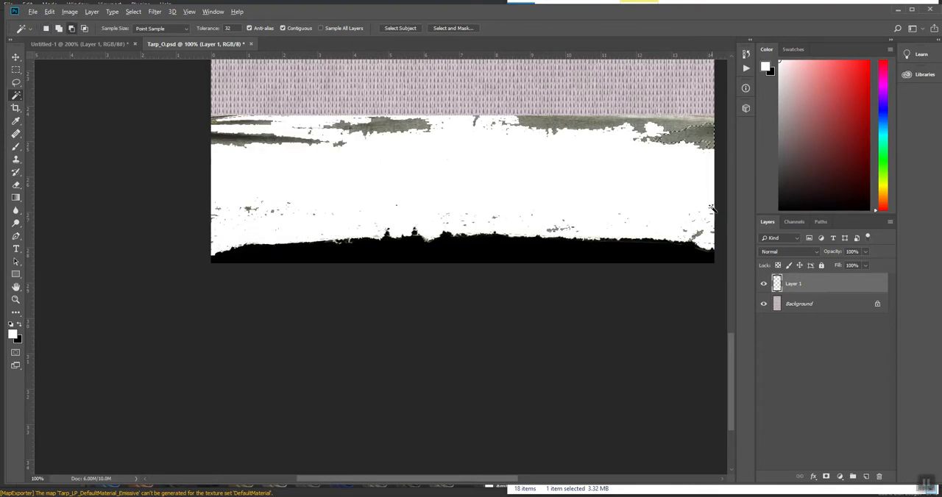
key("alt+BackSpace")
left_click(699, 232)
key("ctrl+d")
Marquee-select the whole area from the texture's top edge down into the fabric's upper part, fill it with white and deselect.
key("ctrl+minus")
key("ctrl+minus")
key("ctrl+minus")
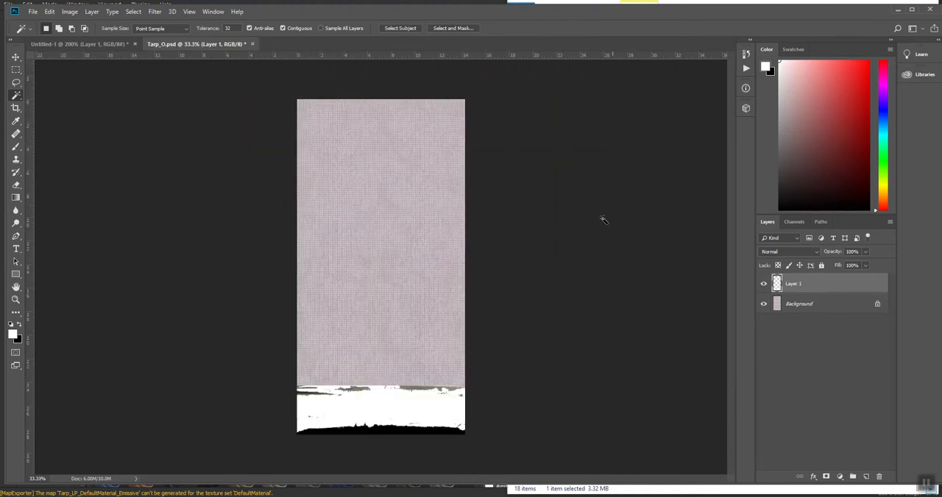
key("m")
left_click_drag(246, 81, 612, 401)
key("alt+BackSpace")
key("ctrl+d")
Paint out the grey specks near the right end of the torn edge with a larger white brush.
key("z")
left_click(361, 427)
left_click(362, 428)
left_click(365, 423)
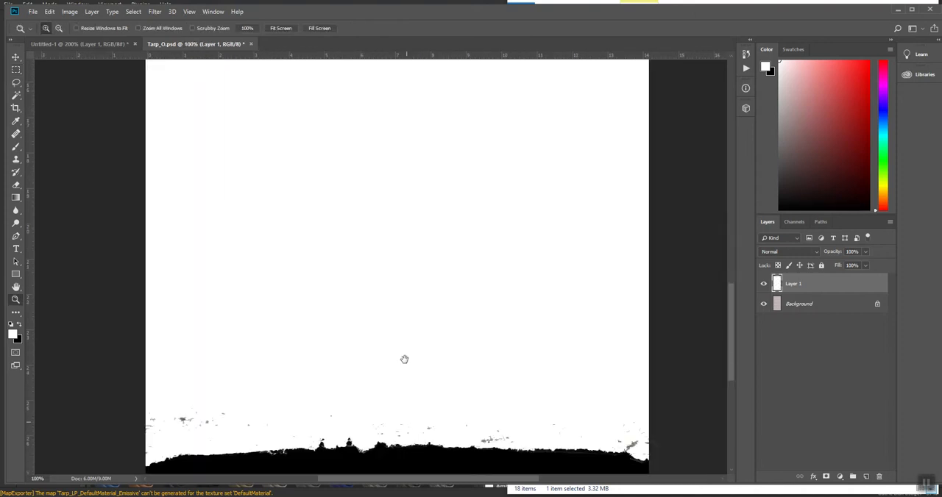
scroll(403, 317, "down", 3)
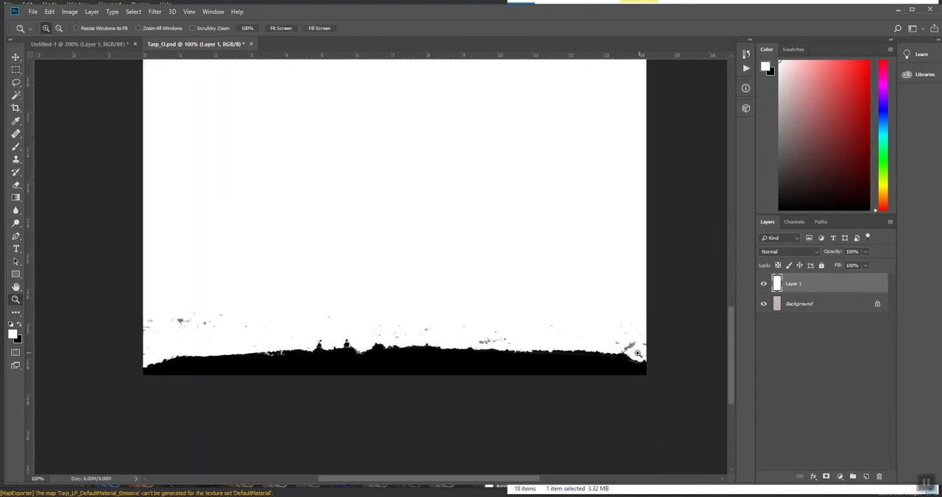
key("b")
key("bracketright")
key("bracketright")
key("bracketright")
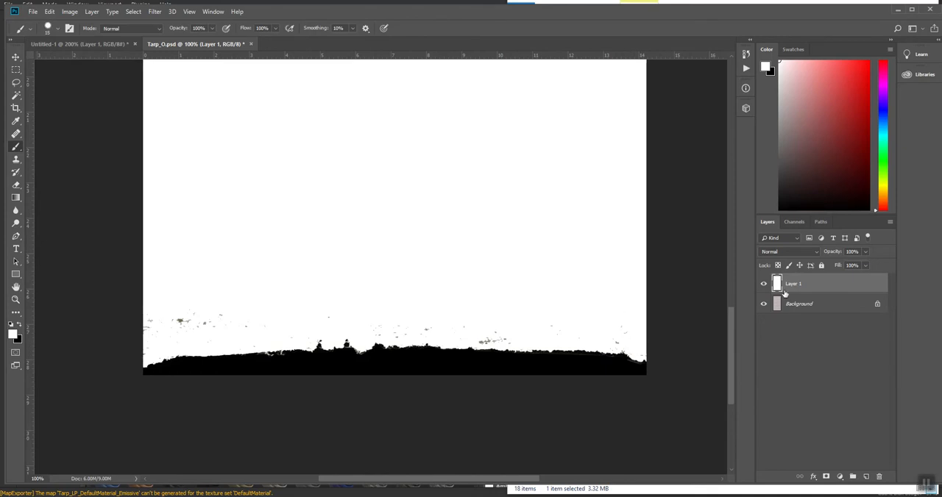
Desaturate Layer 1 with a Hue/Saturation adjustment.
key("ctrl+u")
left_click_drag(711, 209, 575, 213)
left_click(822, 133)
Save the black-and-white mask as Tarp_O.psd with Maximize Compatibility enabled.
key("ctrl+minus")
key("ctrl+minus")
key("ctrl+minus")
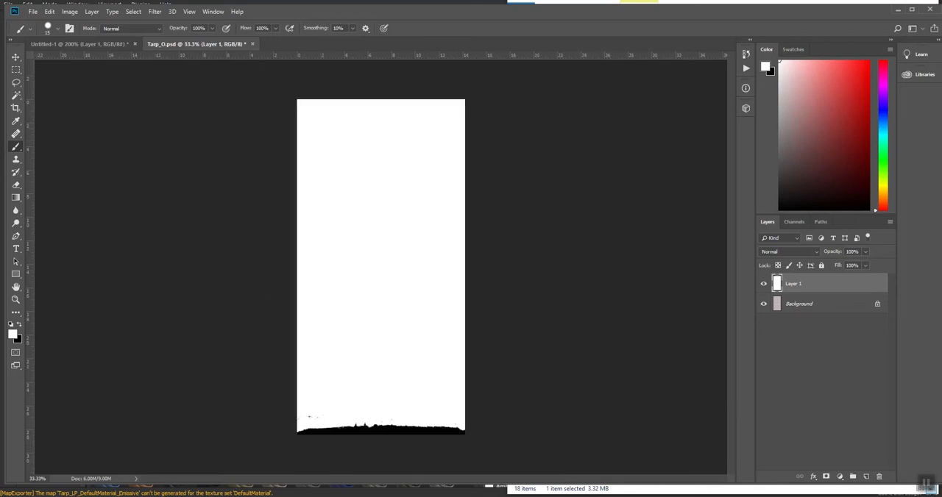
left_click(33, 12)
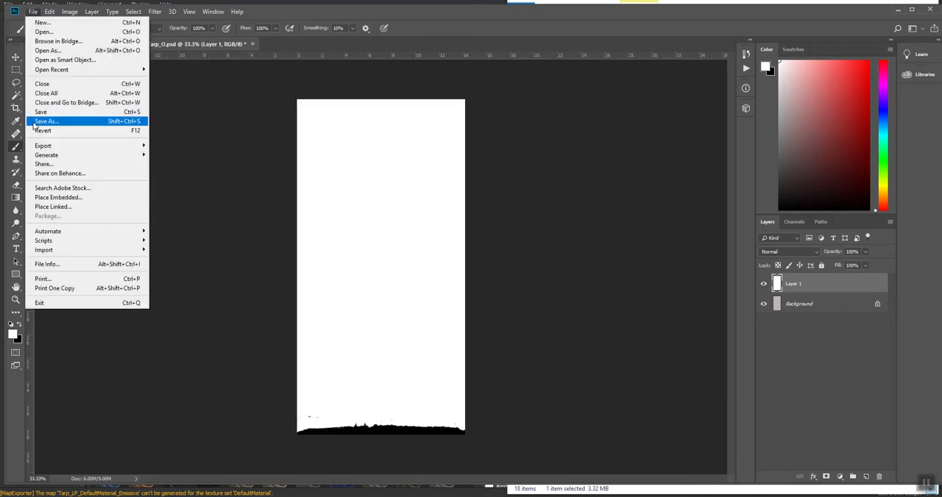
left_click(66, 118)
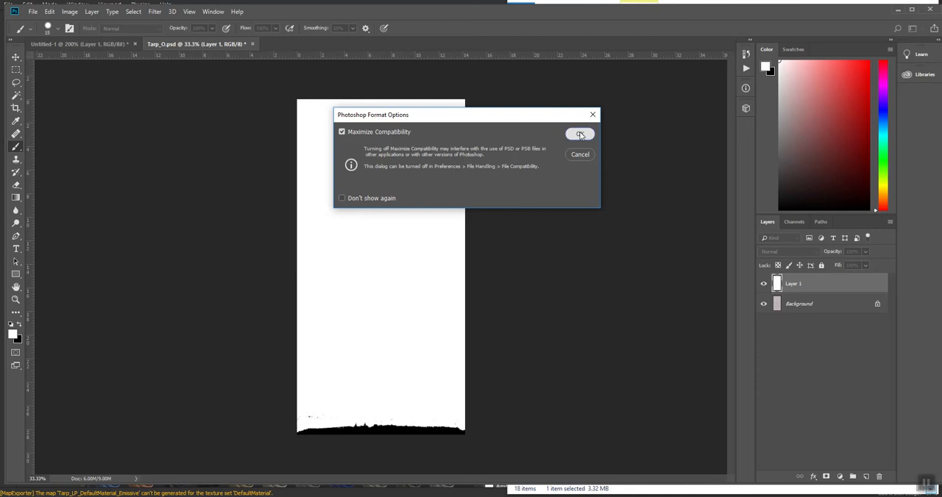
left_click(579, 134)
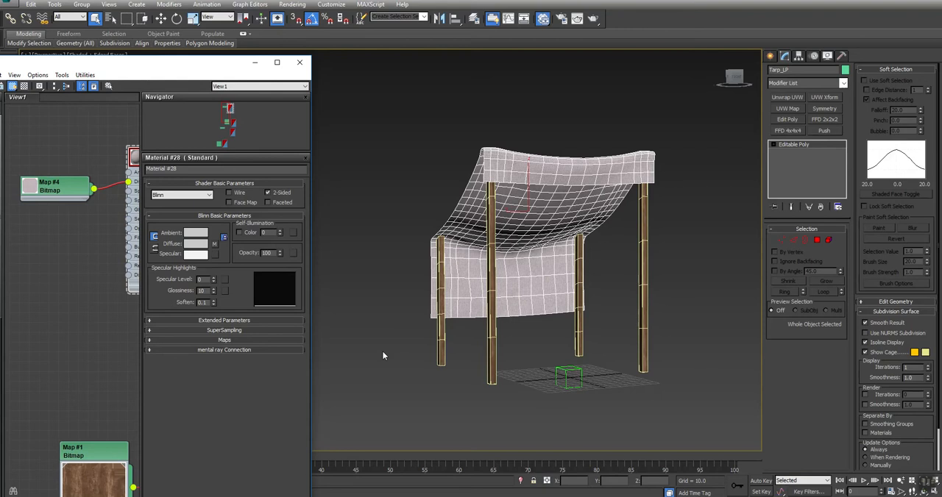
Switch to 3ds Max, bring Tarp_O.psd into the Slate Material Editor as a bitmap and connect it to Material #28's Opacity.
key("alt+Tab")
key("Tab")
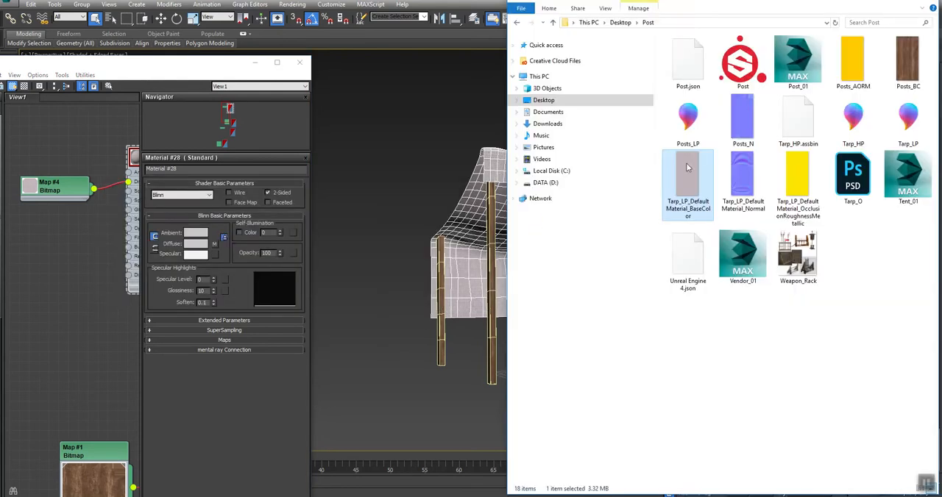
left_click_drag(853, 177, 44, 237)
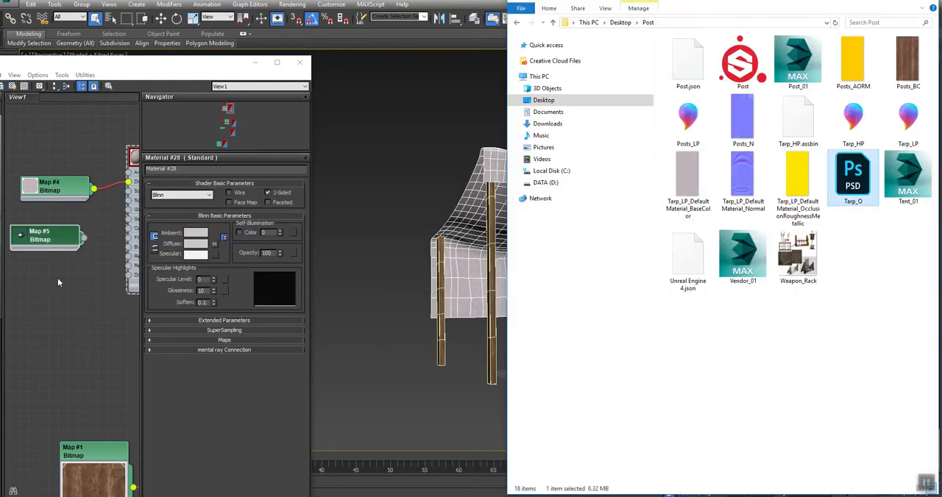
left_click(58, 279)
middle_click_drag(97, 263, 70, 272)
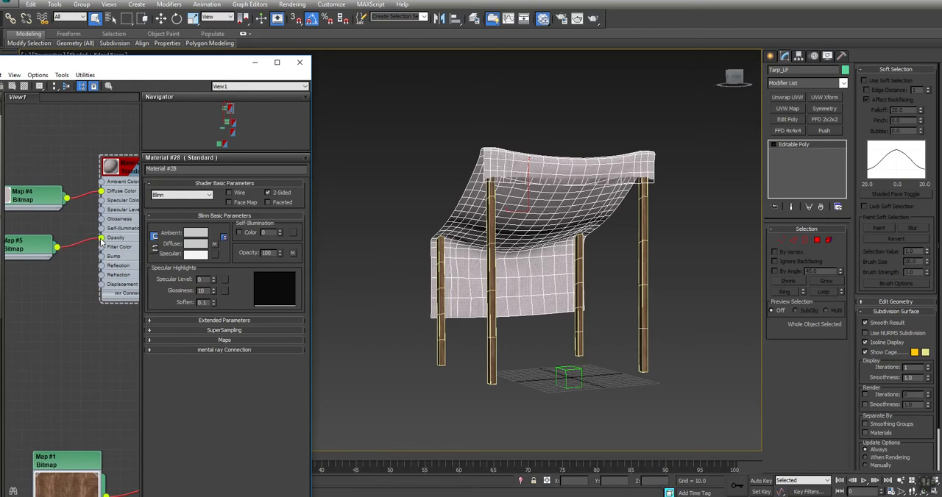
Deselect the tarp, turn off the edged-faces display and examine the torn edge of the front flap up close.
scroll(596, 218, "up", 6)
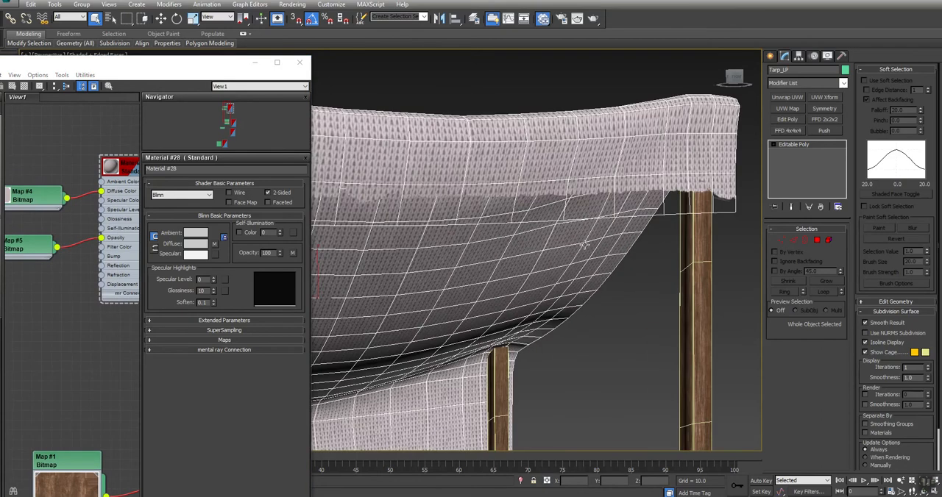
left_click(597, 292)
key("F4")
middle_click_drag(593, 246, 537, 243, "alt")
scroll(594, 197, "up", 4)
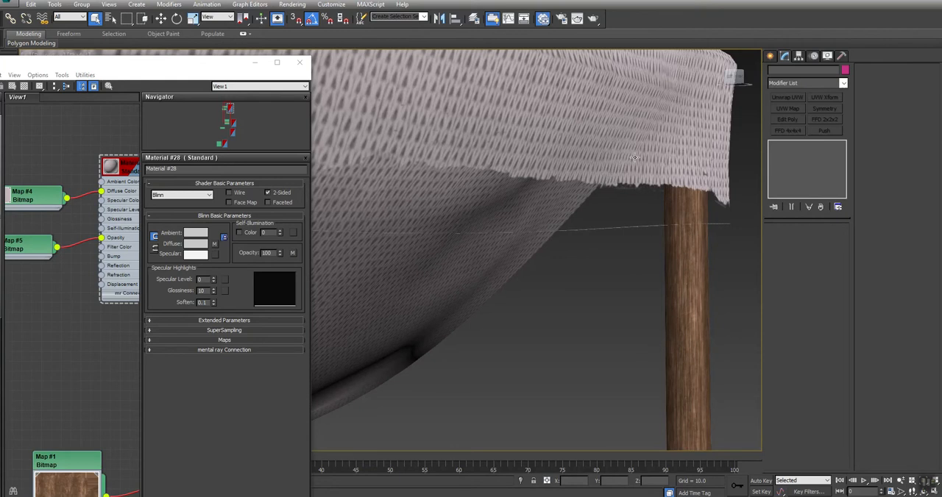
Select the tarp, open the parameters of the Tarp_O.psd bitmap node and deselect the tarp again.
left_click(666, 160)
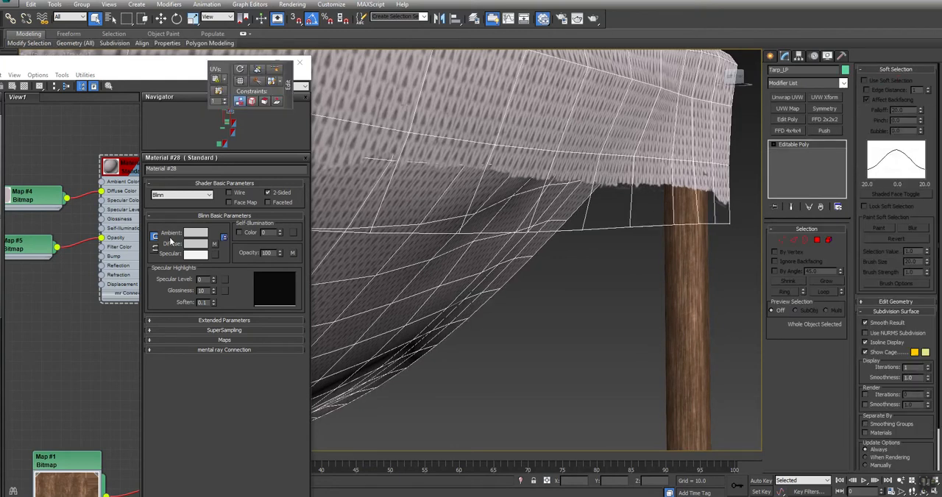
double_click(43, 243)
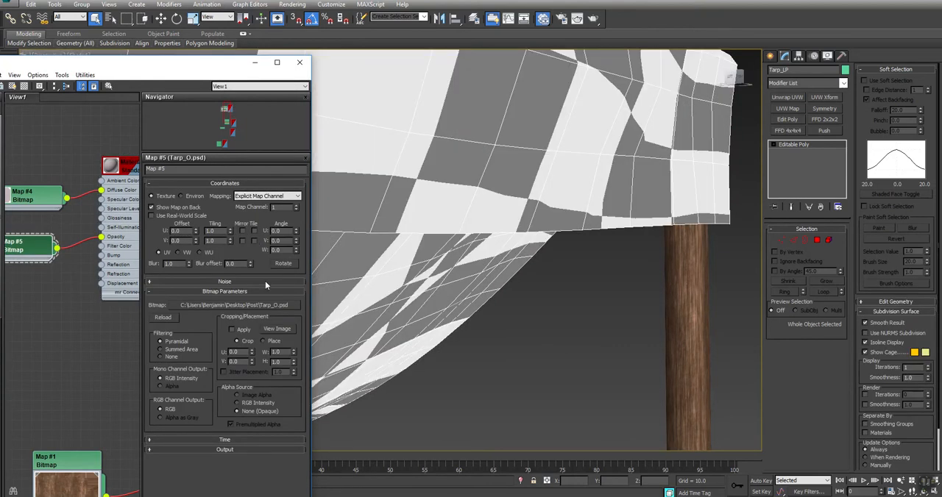
left_click(589, 324)
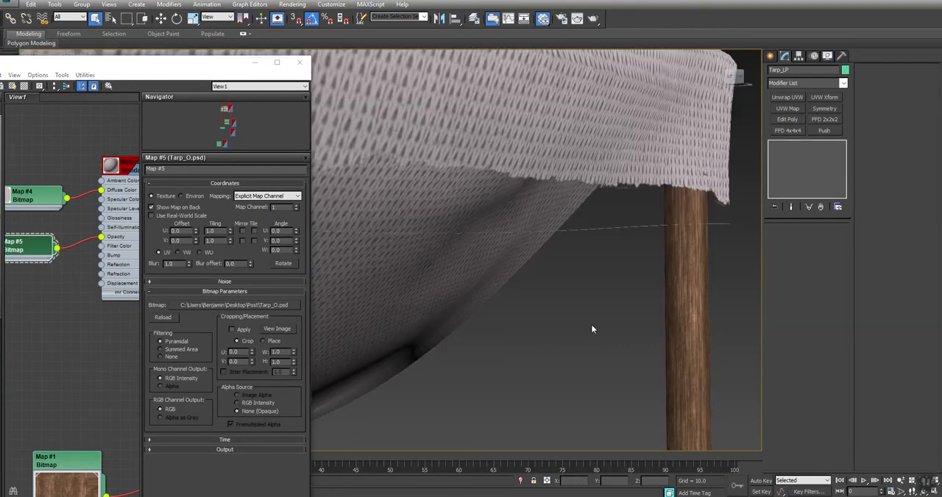
Add an Unwrap UVW modifier to the tarp and open its UV editor in polygon selection mode.
left_click(649, 167)
left_click(792, 98)
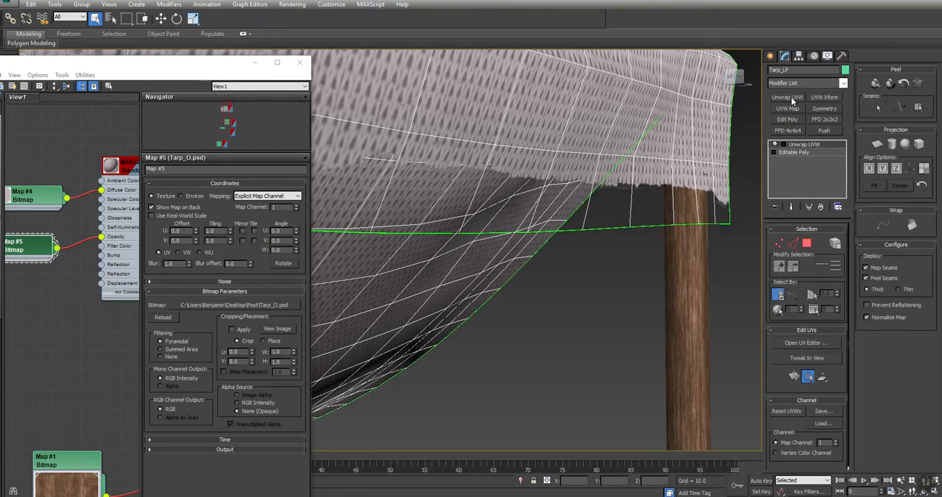
left_click(807, 344)
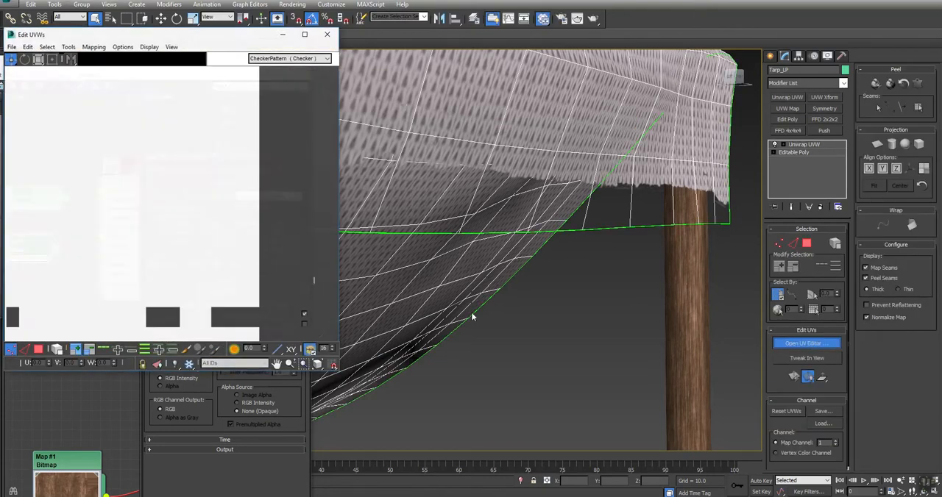
left_click(40, 351)
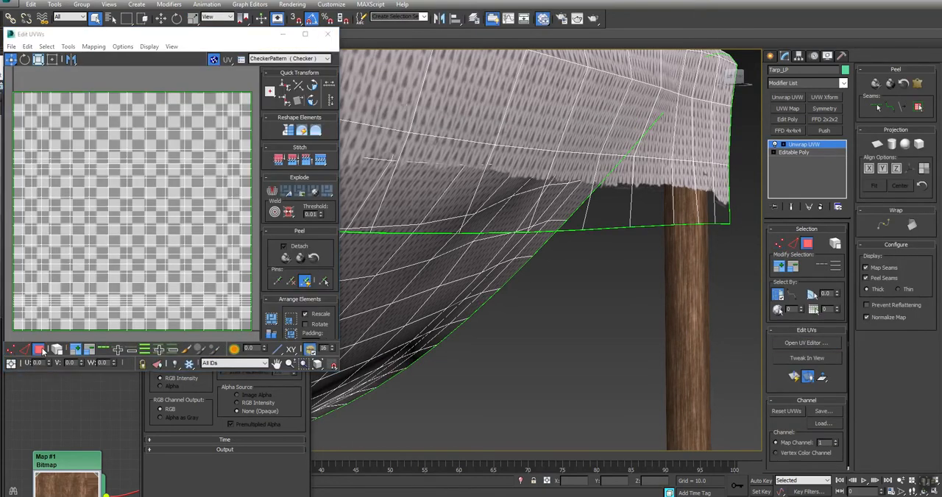
Select all the tarp's UV polygons and scale them slightly inward from the layout's corners with the Freeform tool.
key("ctrl+a")
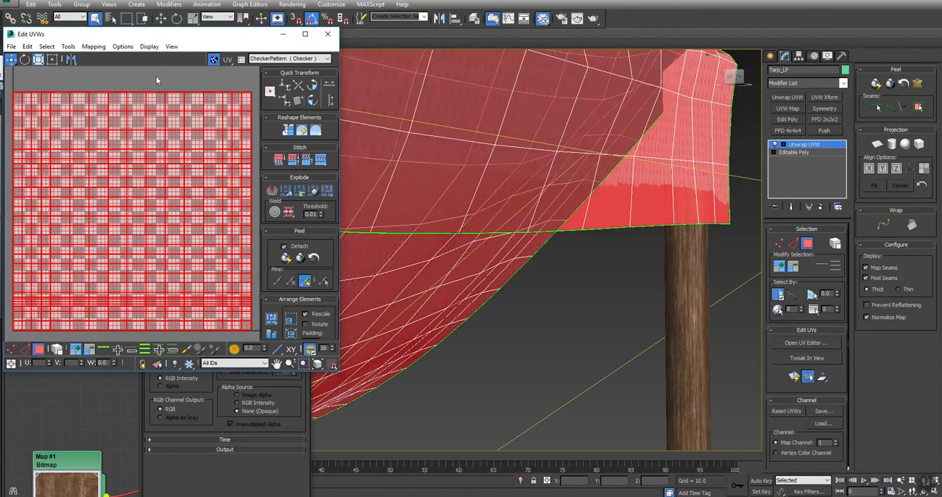
left_click(52, 60)
scroll(247, 96, "up", 4)
middle_click_drag(253, 121, 215, 137)
scroll(216, 126, "up", 3)
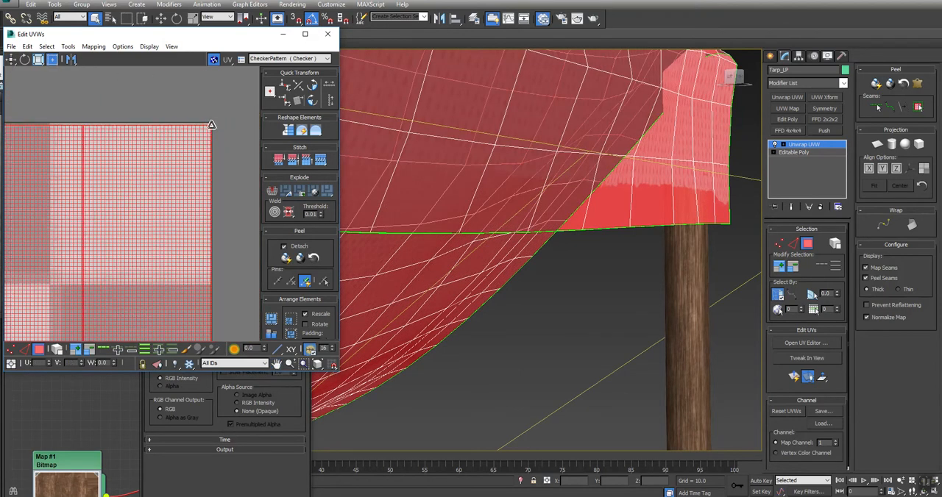
scroll(213, 127, "down", 3)
middle_click_drag(136, 199, 157, 158)
scroll(129, 212, "down", 4)
middle_click_drag(61, 292, 152, 214)
scroll(114, 241, "up", 4)
scroll(136, 204, "down", 2)
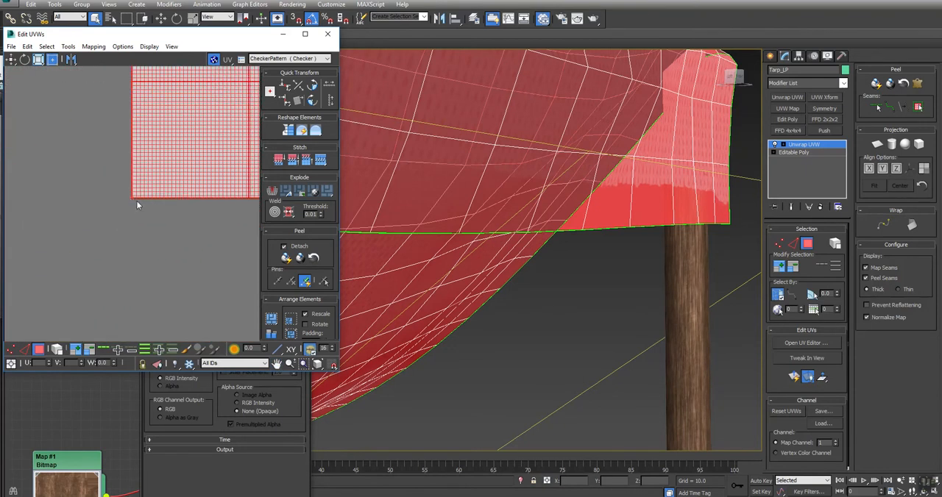
scroll(134, 201, "up", 2)
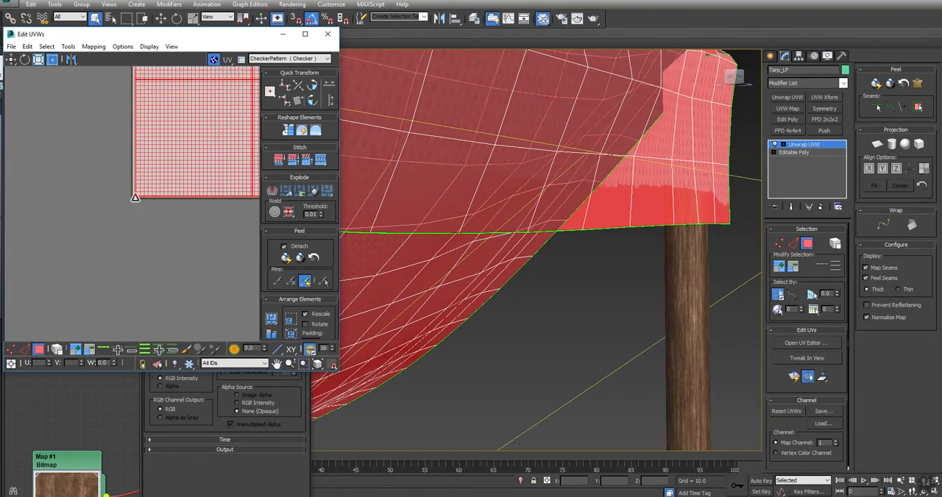
Convert the unwrapped tarp back to an editable poly, deselect it and check the torn edge on the tent.
right_click(592, 133)
mouse_move(674, 220)
left_click(729, 229)
middle_click_drag(571, 278, 573, 278, "alt")
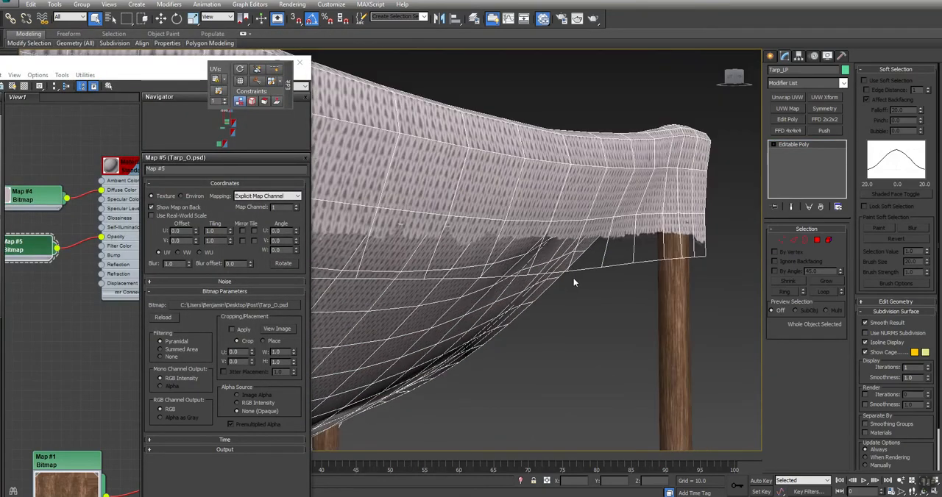
left_click(591, 312)
middle_click_drag(447, 327, 482, 289)
scroll(572, 292, "down", 5)
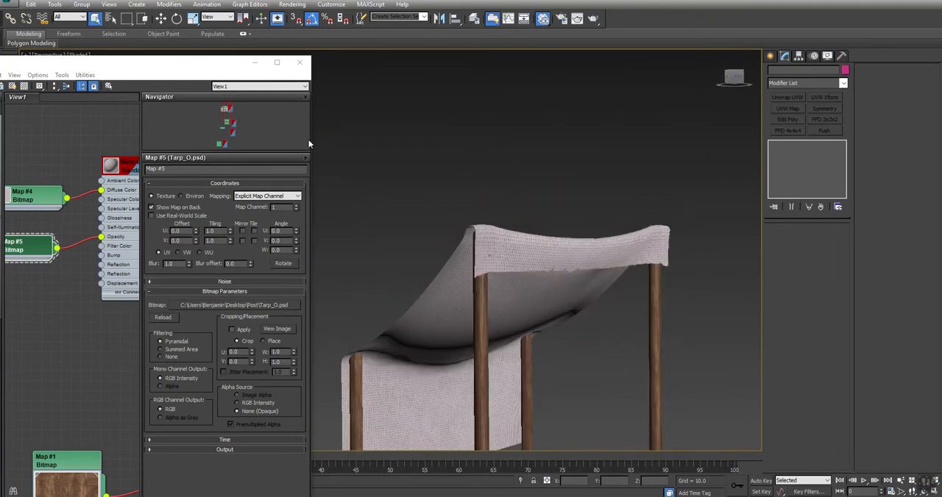
Switch to Photoshop, duplicate Layer 1 in Tarp_O.psd and rotate the copy 180°.
key("alt+Tab")
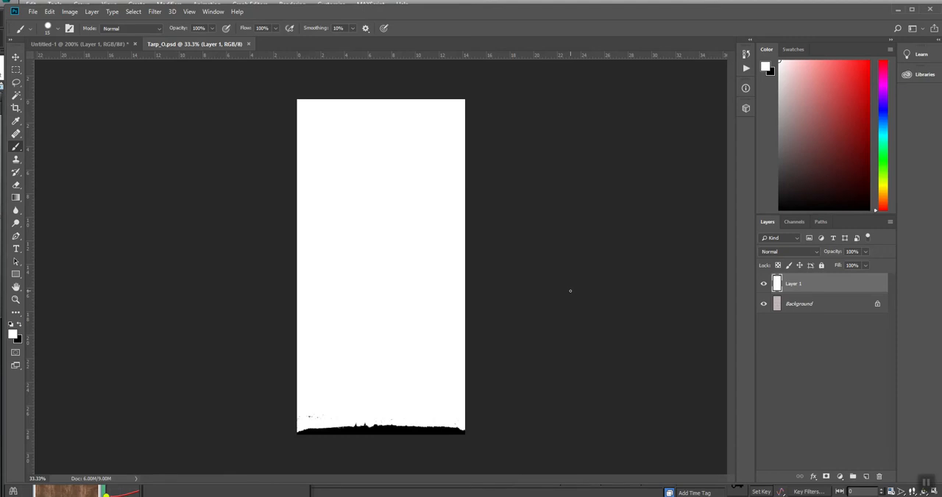
left_click_drag(846, 284, 864, 477)
left_click(49, 12)
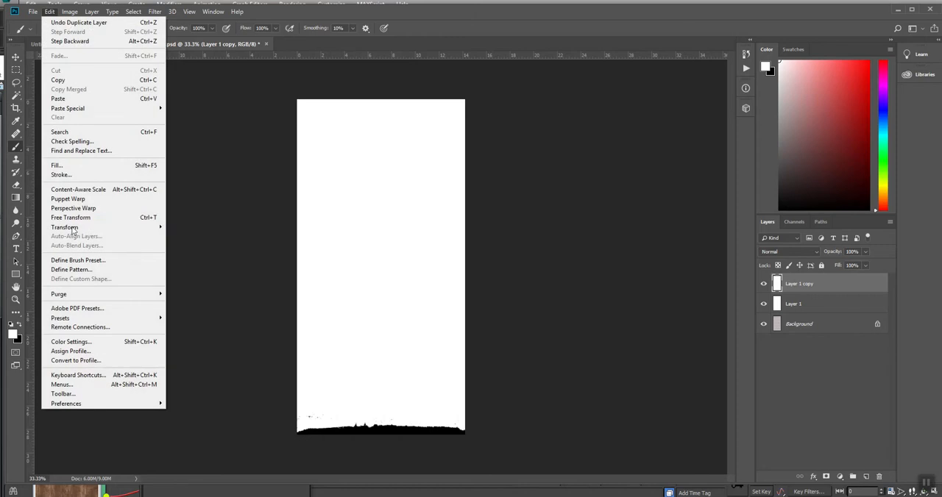
mouse_move(79, 227)
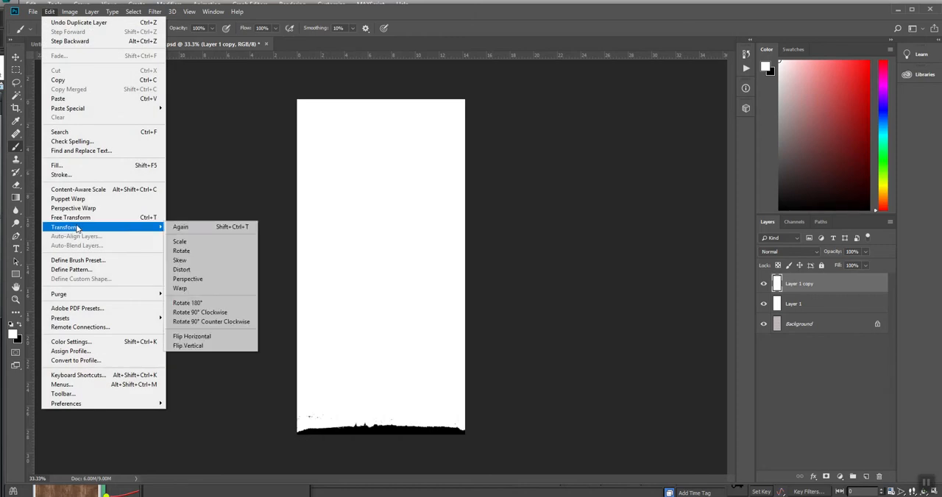
left_click(184, 302)
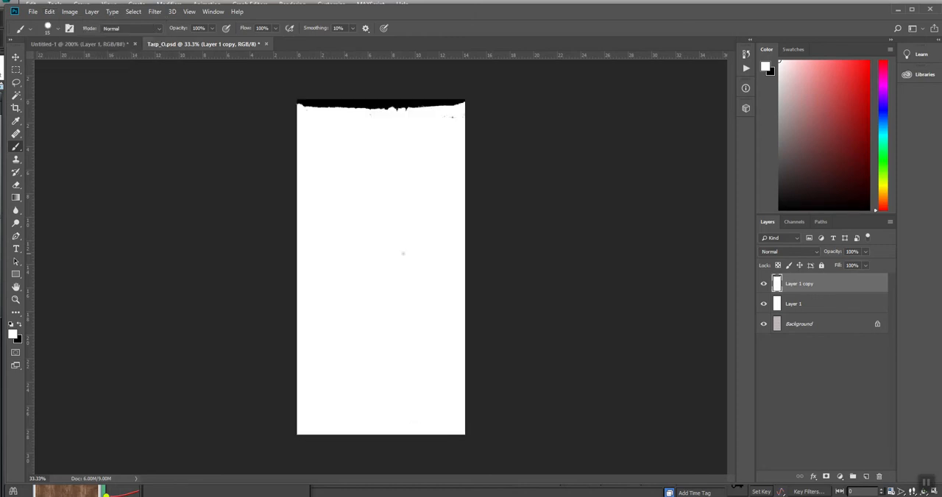
Set the rotated Layer 1 copy's blend mode to Multiply and flatten the image into one background layer.
left_click(791, 252)
left_click(773, 291)
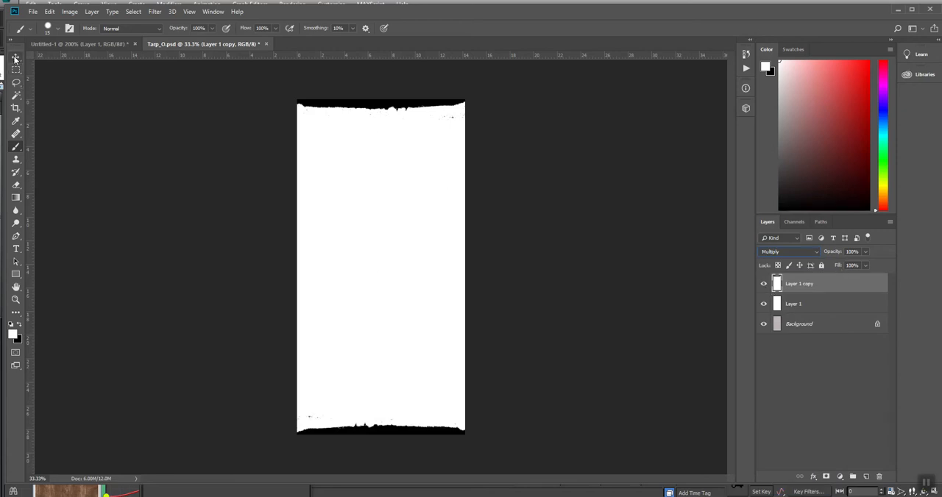
left_click(15, 57)
key("alt+l")
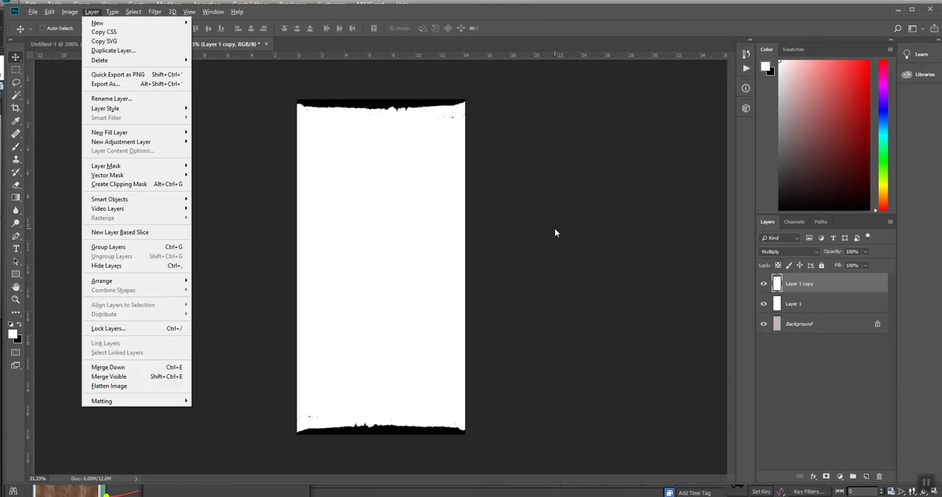
key("f")
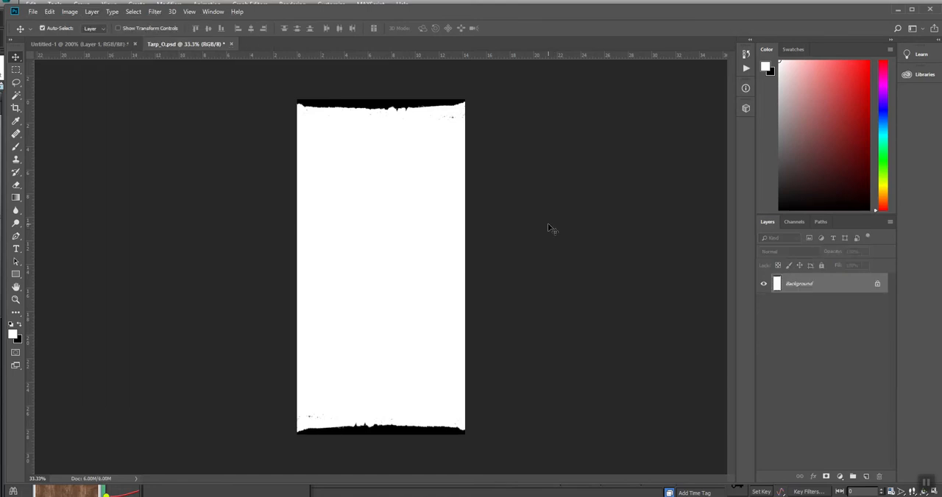
Save the flattened mask as Tarp_O in PNG format in the Post folder, using the large file size option.
left_click(33, 12)
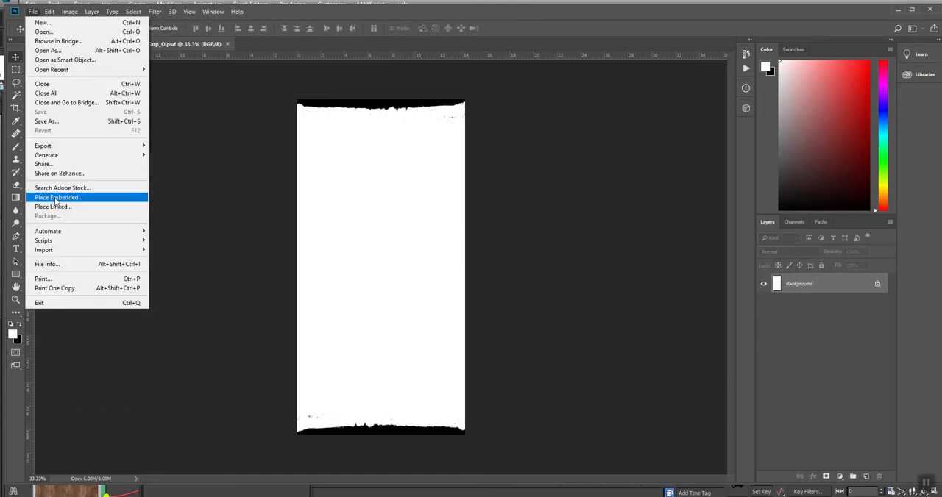
left_click(49, 123)
left_click(145, 395)
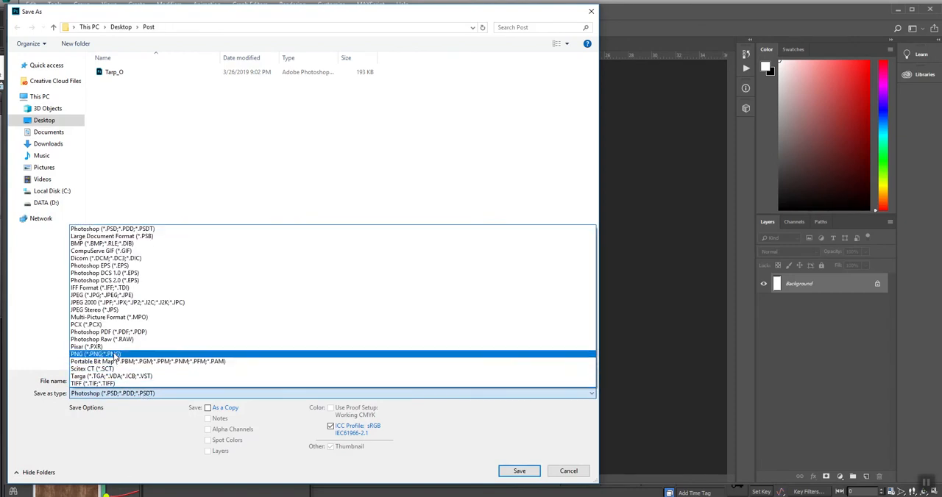
left_click(115, 356)
left_click(520, 470)
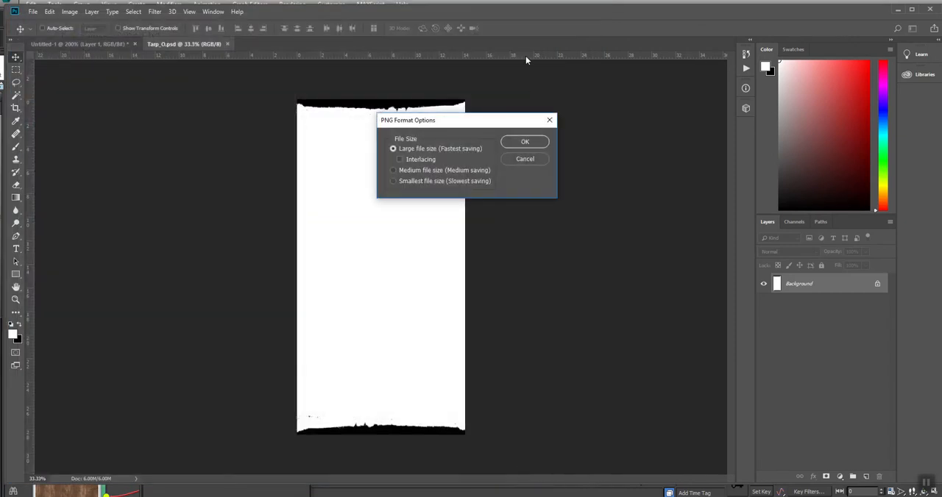
left_click(526, 141)
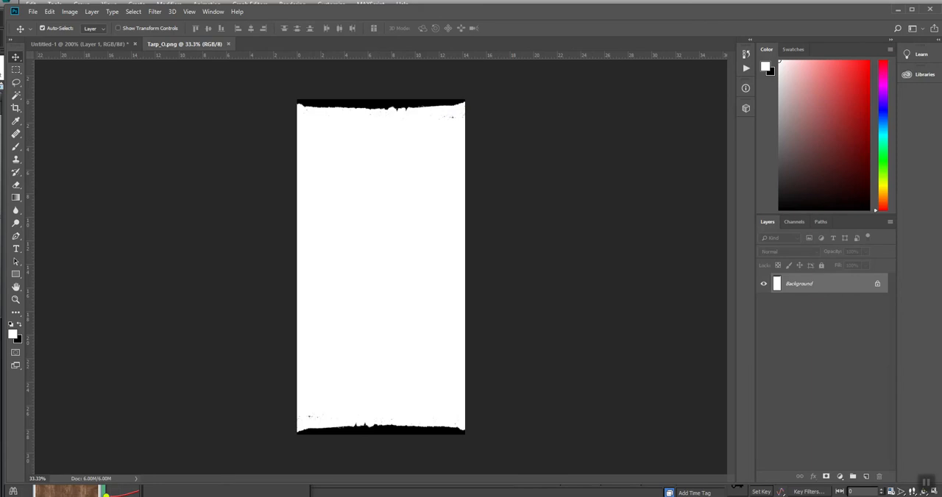
Switch to 3ds Max and thin the two shorter beams poking through the tarp to about 80% in the XY plane.
key("alt+Tab")
middle_click_drag(427, 362, 422, 319, "alt")
left_click(403, 287)
middle_click_drag(408, 284, 643, 279, "alt")
key("r")
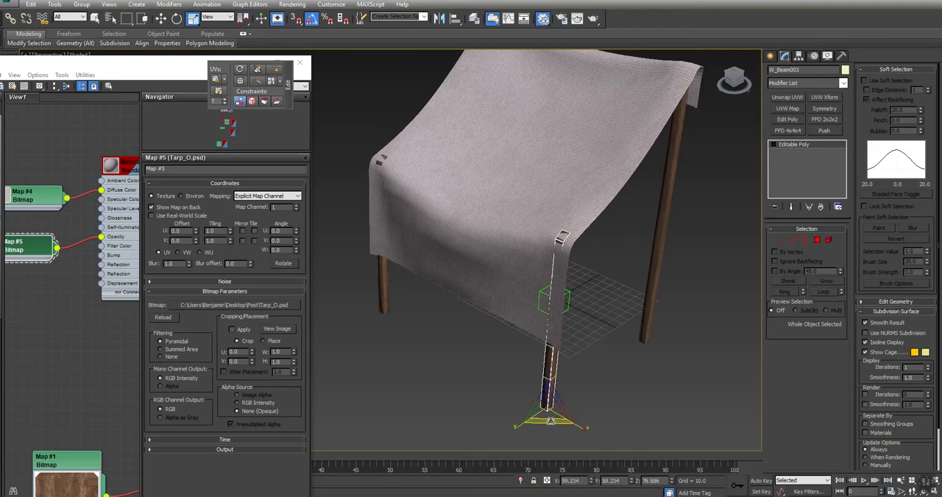
left_click_drag(549, 423, 551, 439)
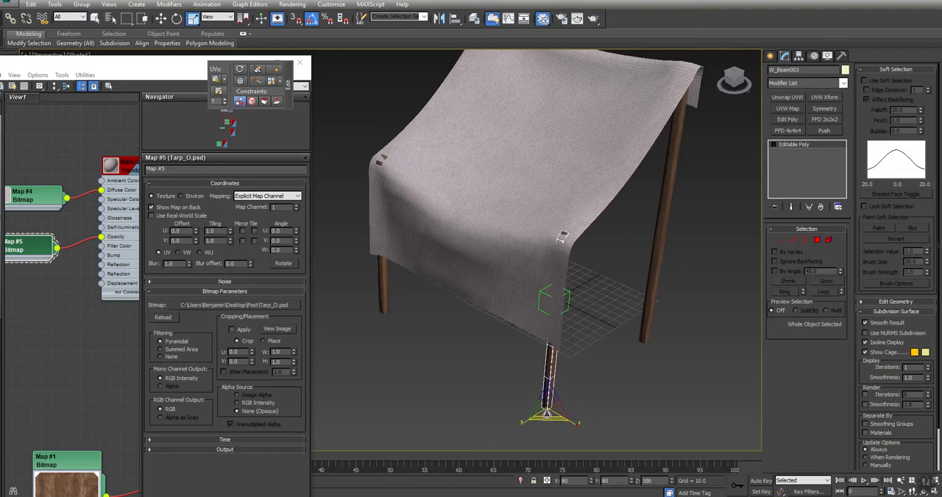
left_click(385, 295)
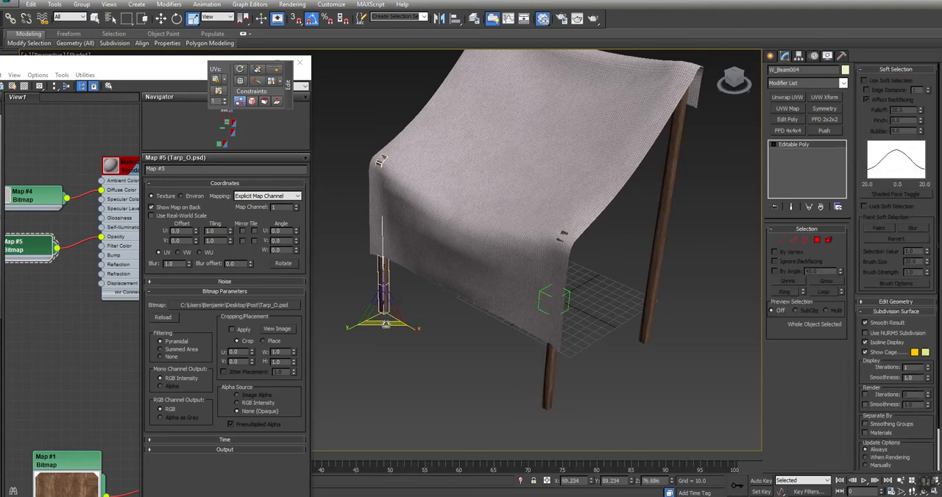
left_click_drag(383, 316, 383, 317)
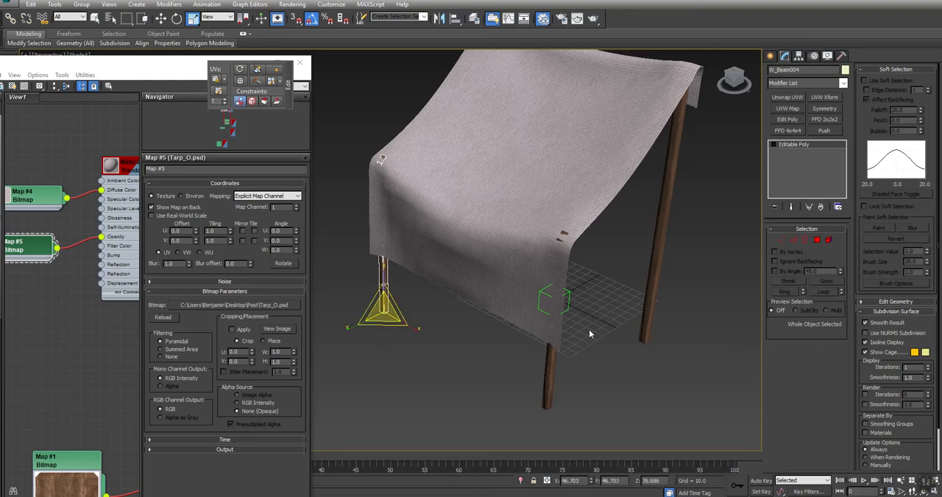
Select both shorter beams, set the transform reference coordinate system to View and inspect the tent from behind.
left_click(553, 363, "ctrl")
key("w")
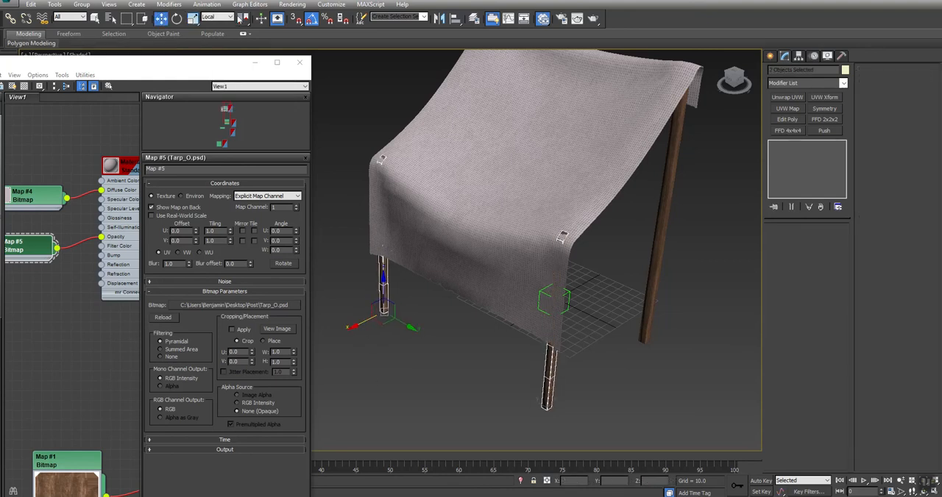
left_click(207, 17)
left_click(210, 27)
key("e")
middle_click_drag(358, 325, 482, 284, "alt")
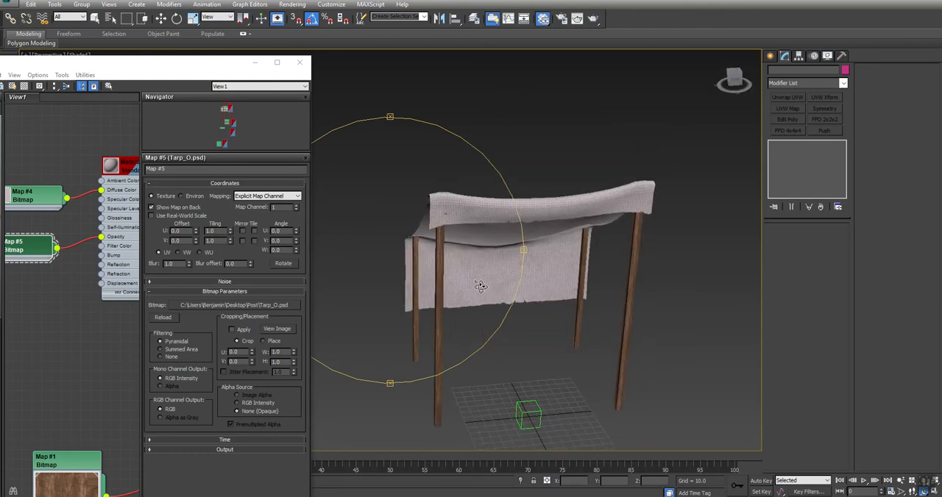
Try unhiding all hidden objects in the scene, and undo it.
middle_click_drag(516, 323, 529, 284)
right_click(528, 282)
left_click(536, 228)
middle_click_drag(534, 232, 568, 245, "alt")
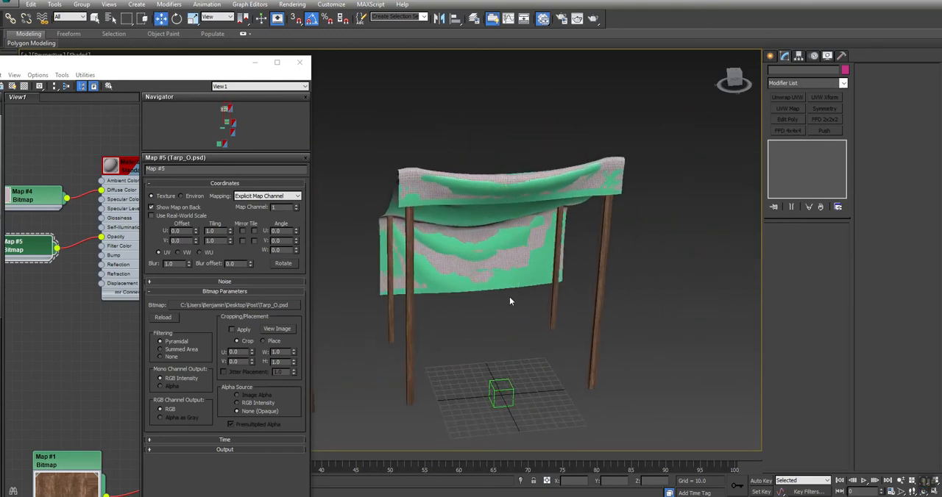
key("ctrl+z")
Select the Tarp_LP object on the tent.
middle_click_drag(479, 330, 436, 282, "alt")
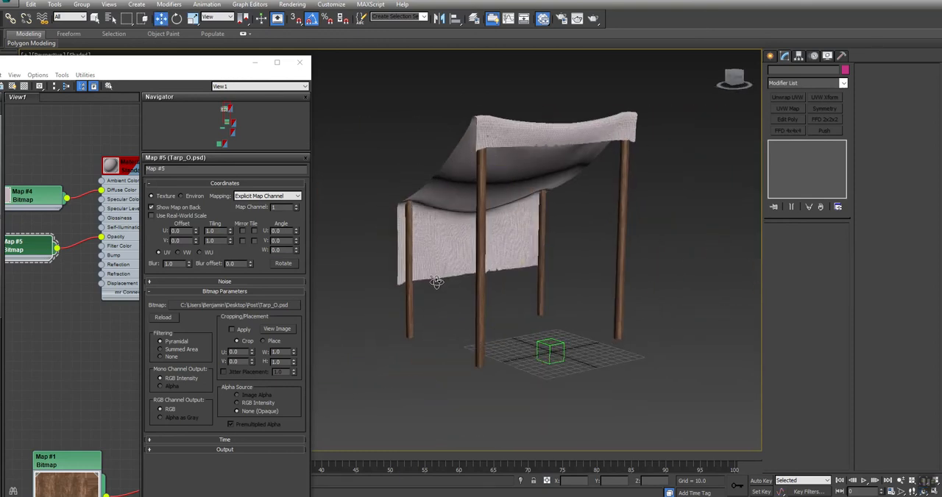
left_click(442, 204)
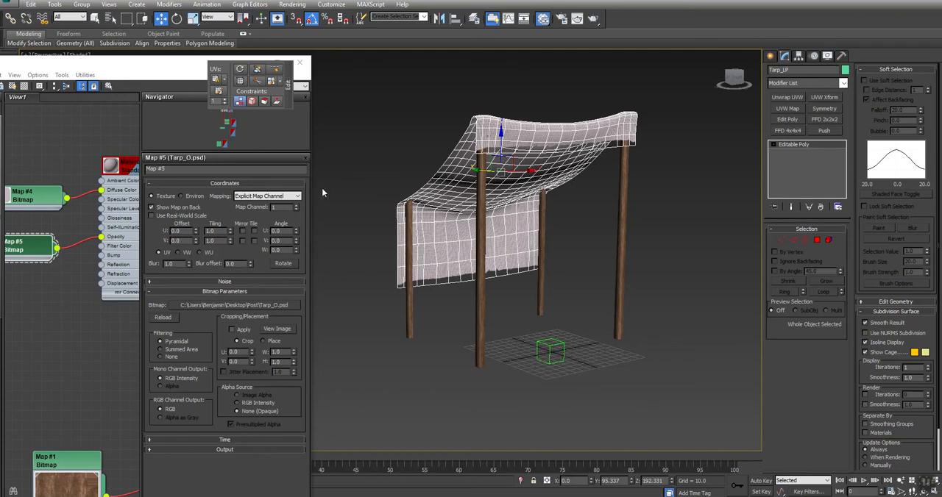